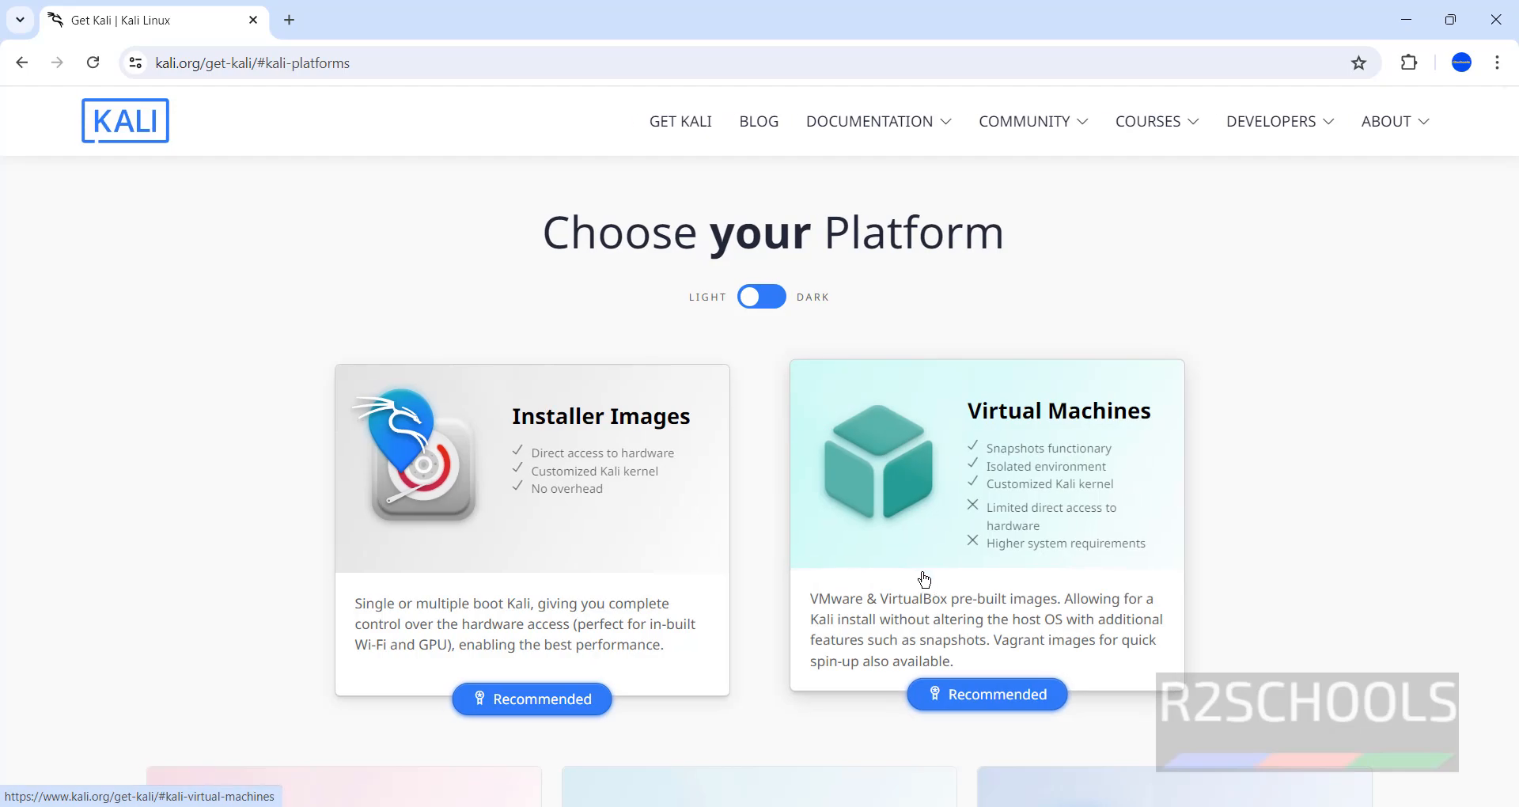
Scroll down to the Kali Purple section and open the context menu of the 'Kali Purple Documentation' link
scroll(918, 577, down, 15)
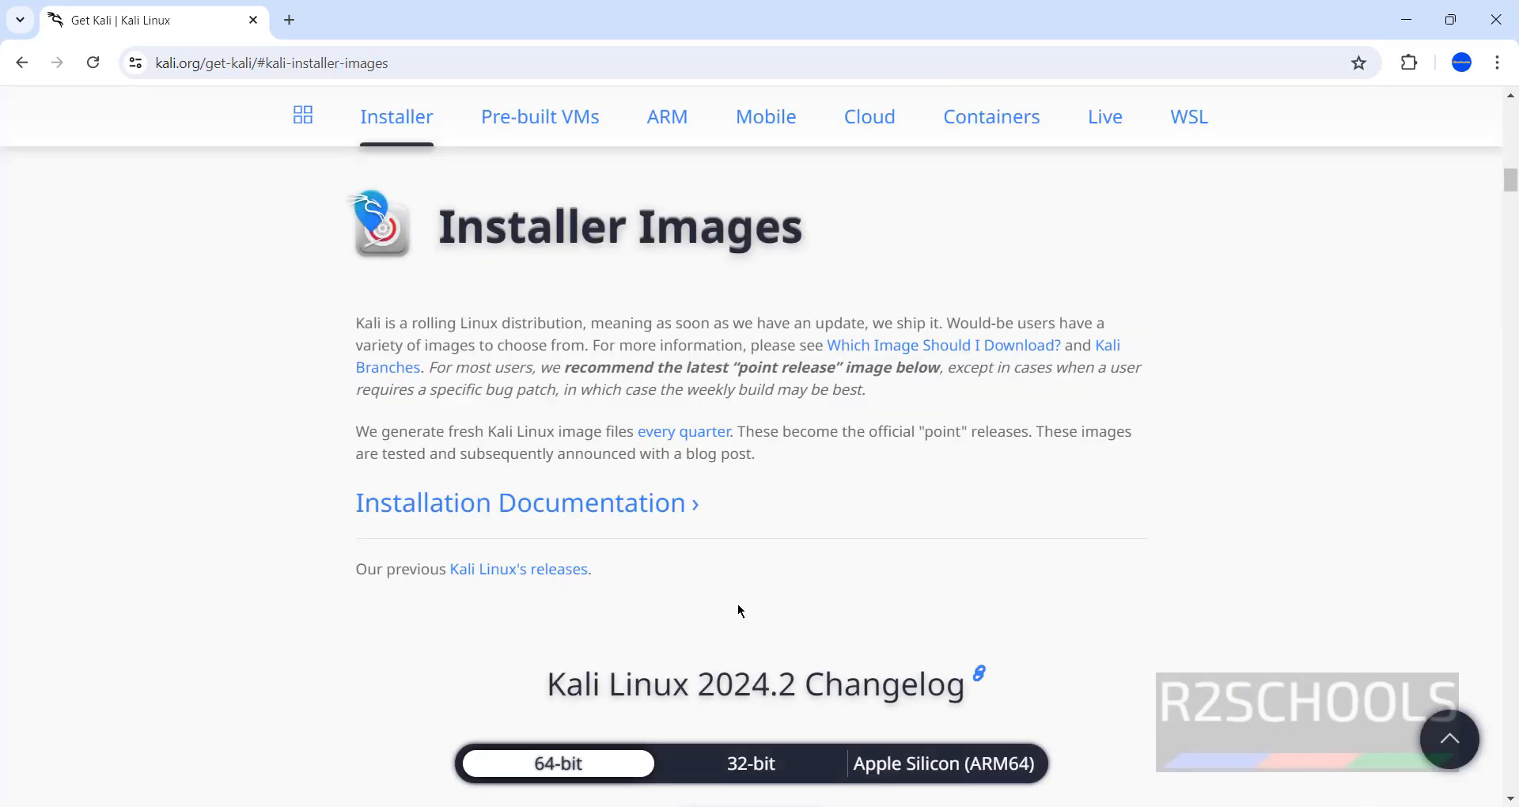
scroll(831, 590, down, 20)
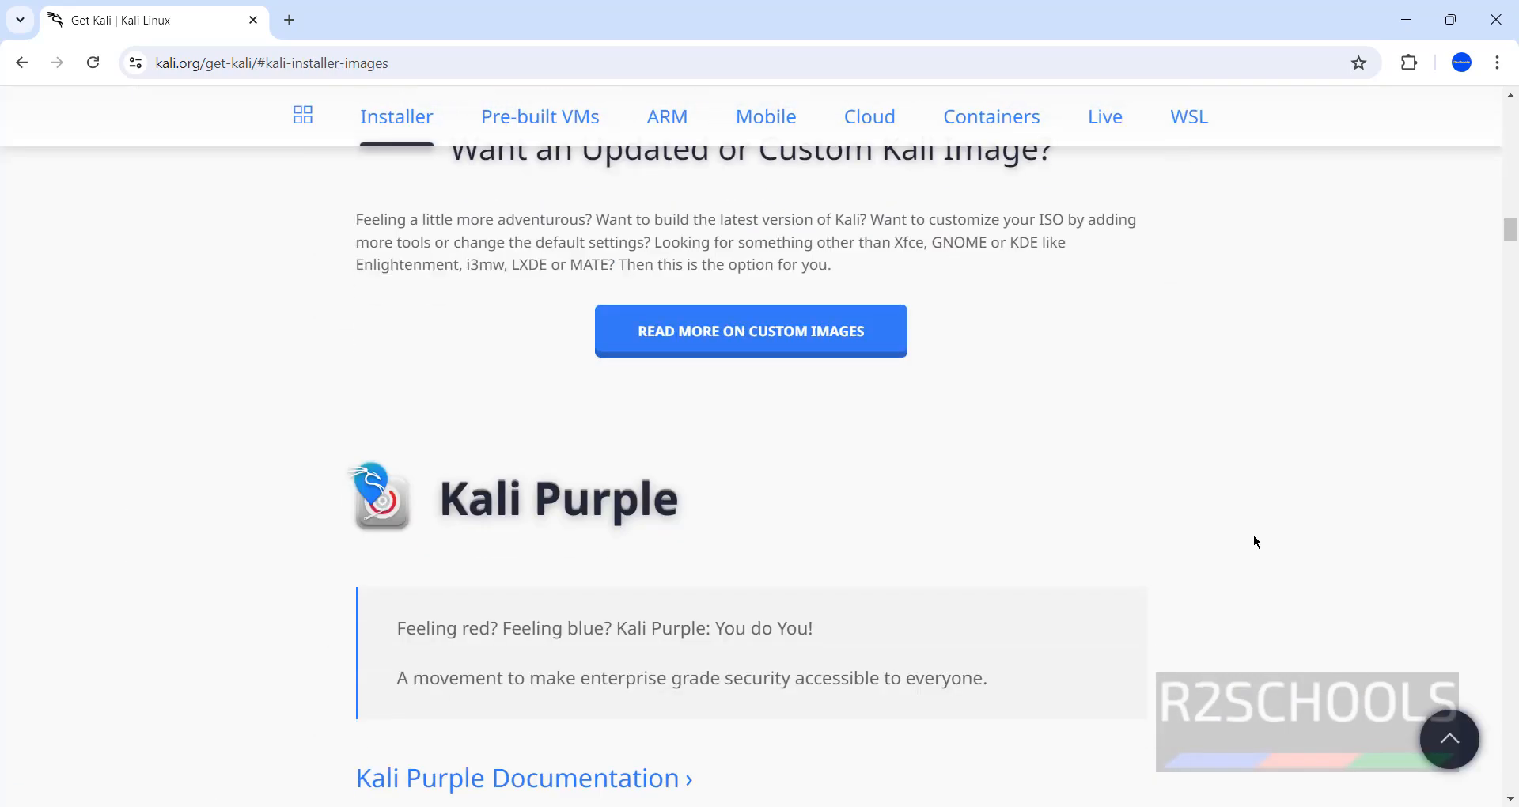
scroll(1216, 547, down, 5)
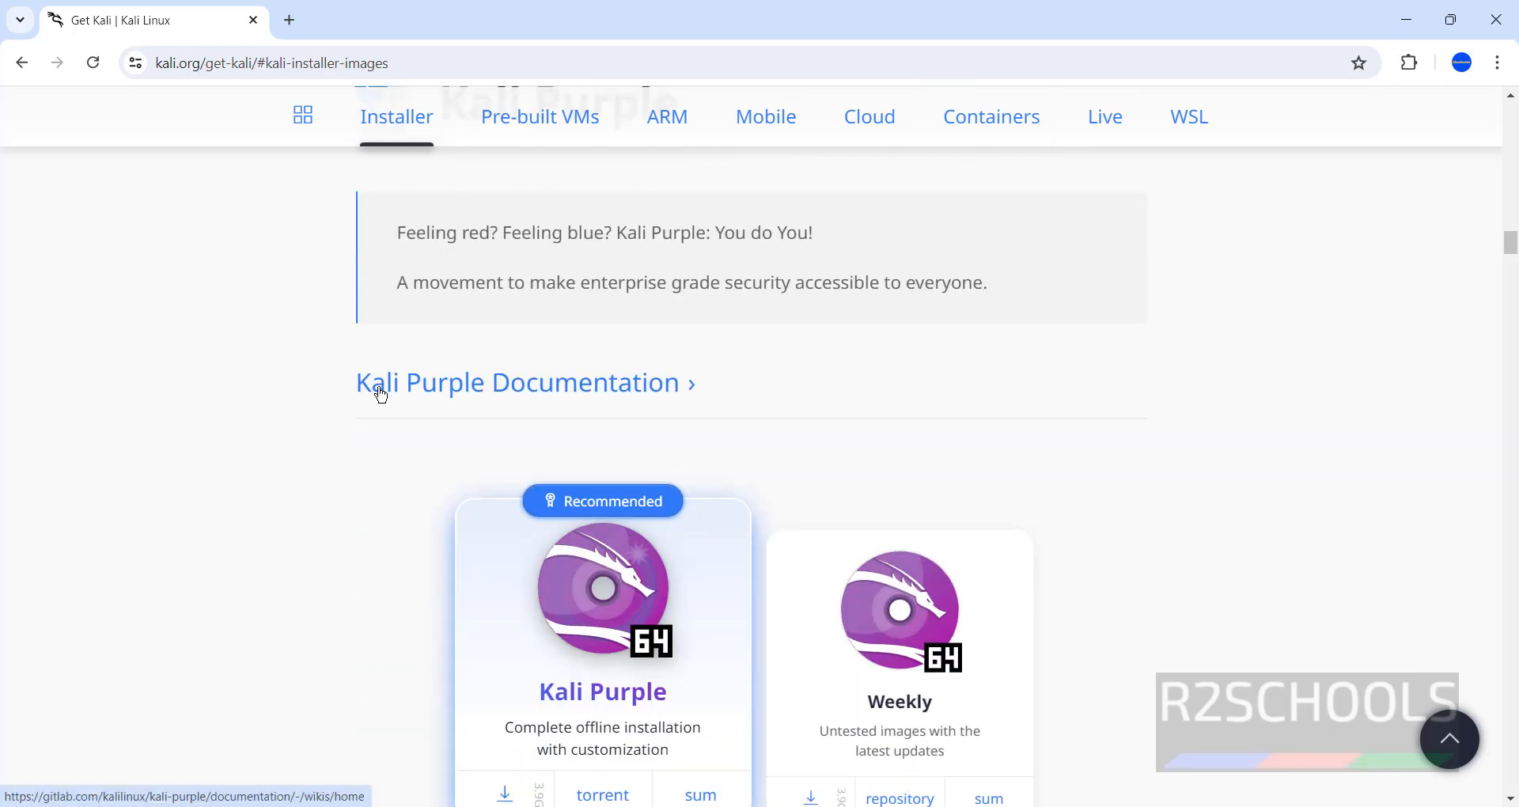
scroll(366, 581, down, 3)
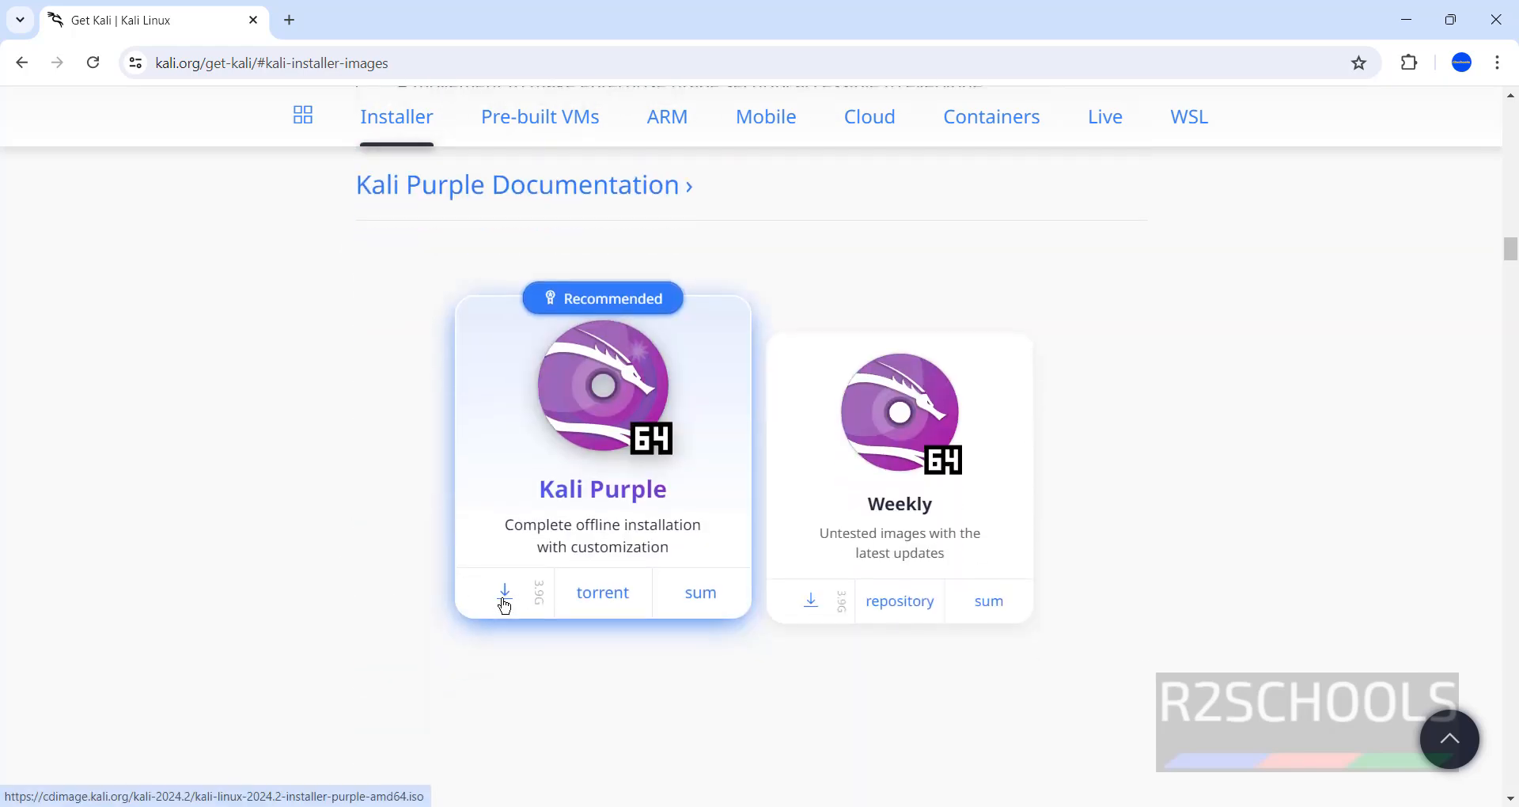
right_click(479, 193)
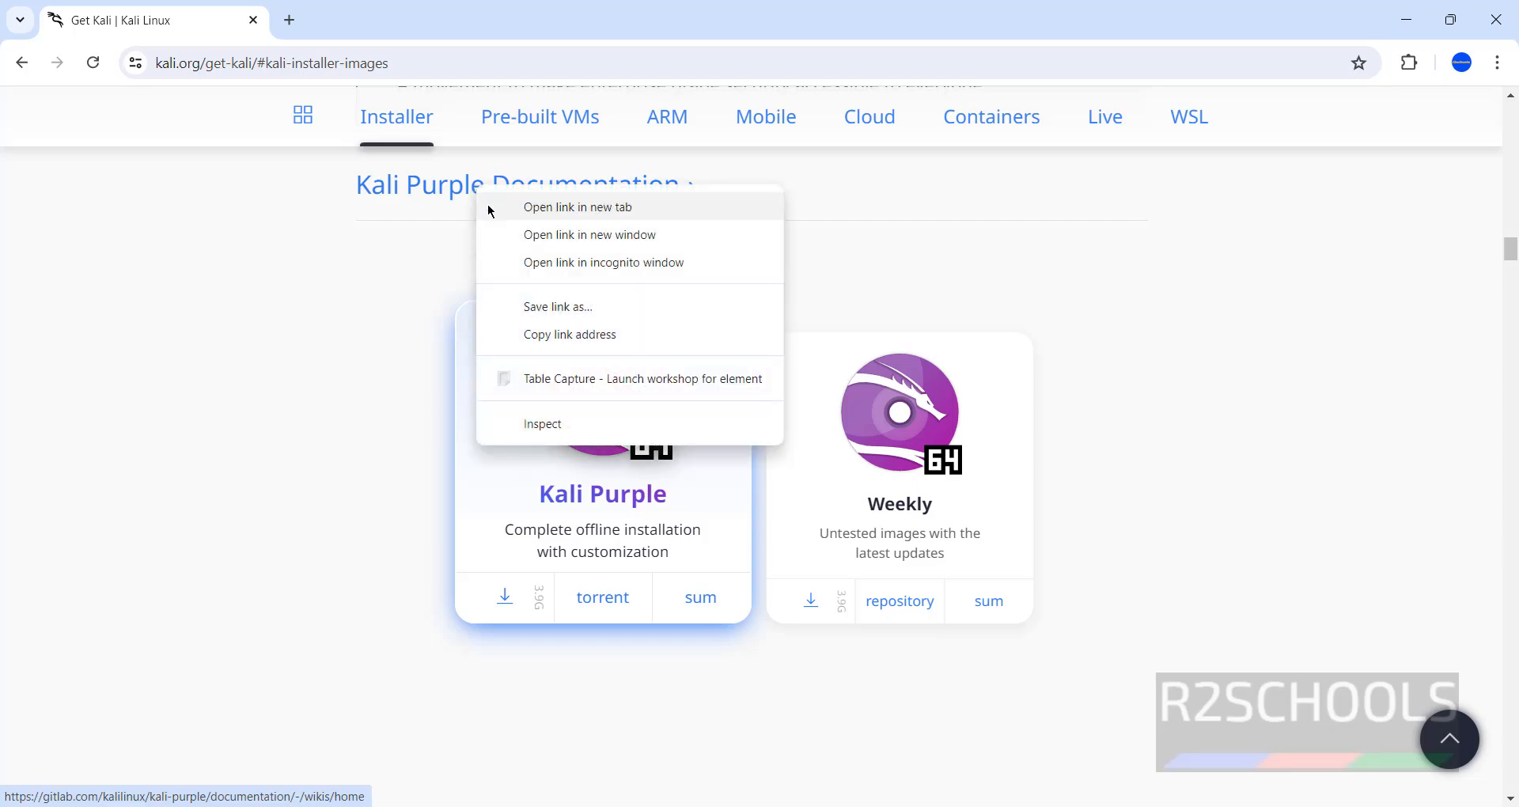
Open the Kali Purple documentation in a new tab and scroll through the GitLab wiki
click(490, 208)
click(356, 22)
scroll(522, 482, down, 10)
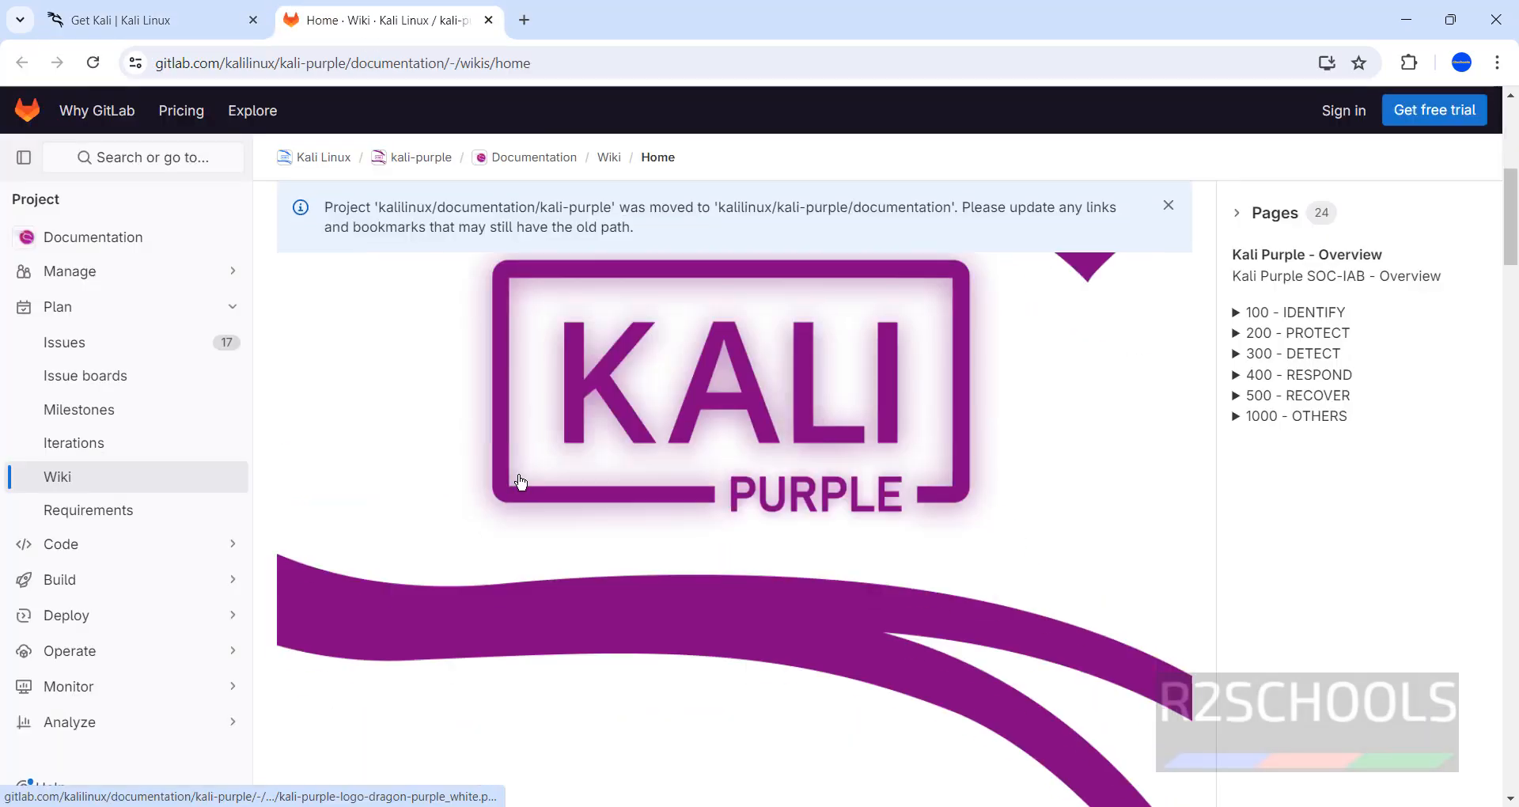
scroll(769, 496, up, 10)
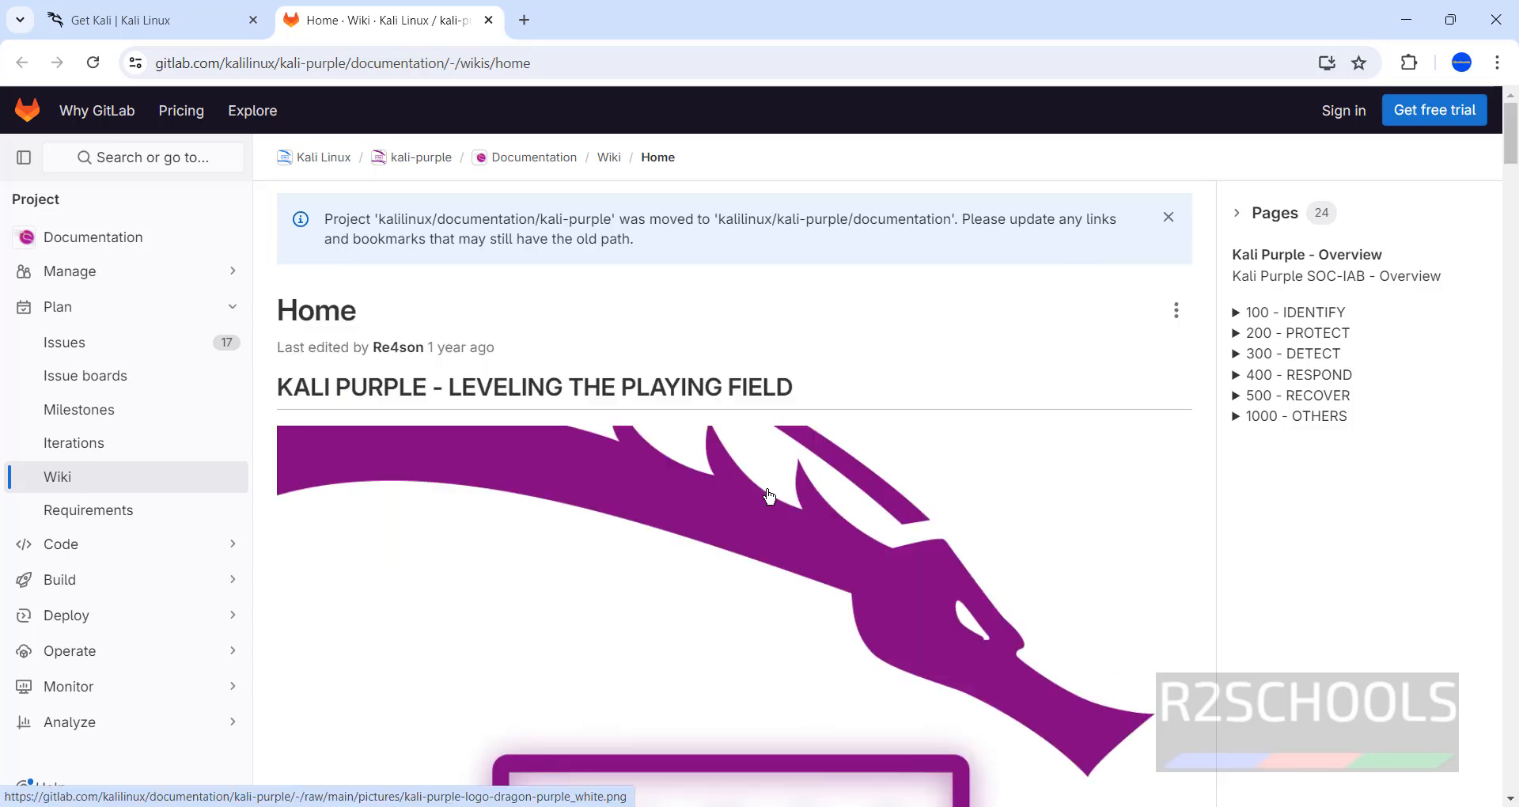
scroll(770, 496, down, 10)
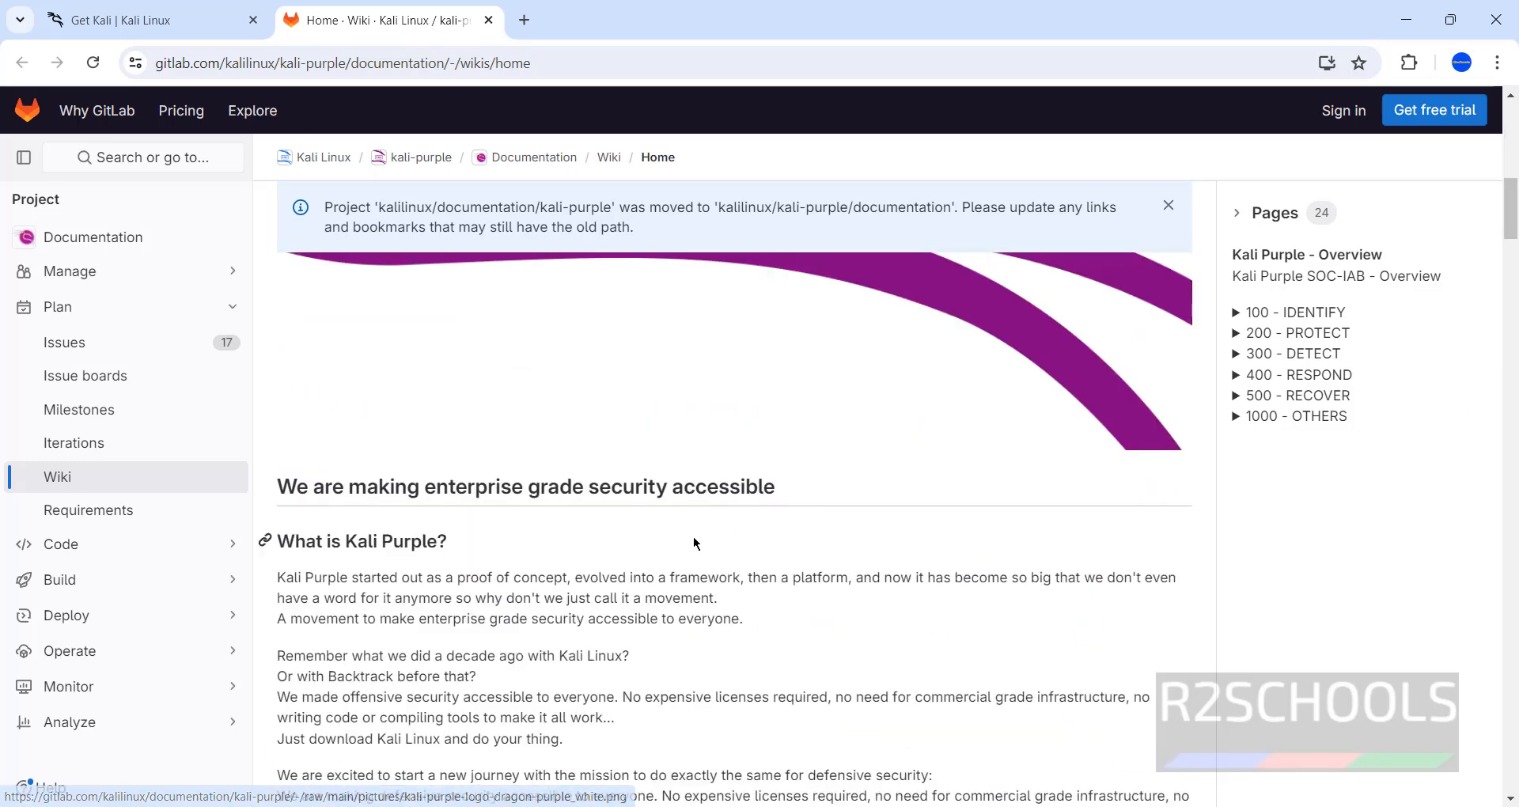
scroll(695, 543, down, 5)
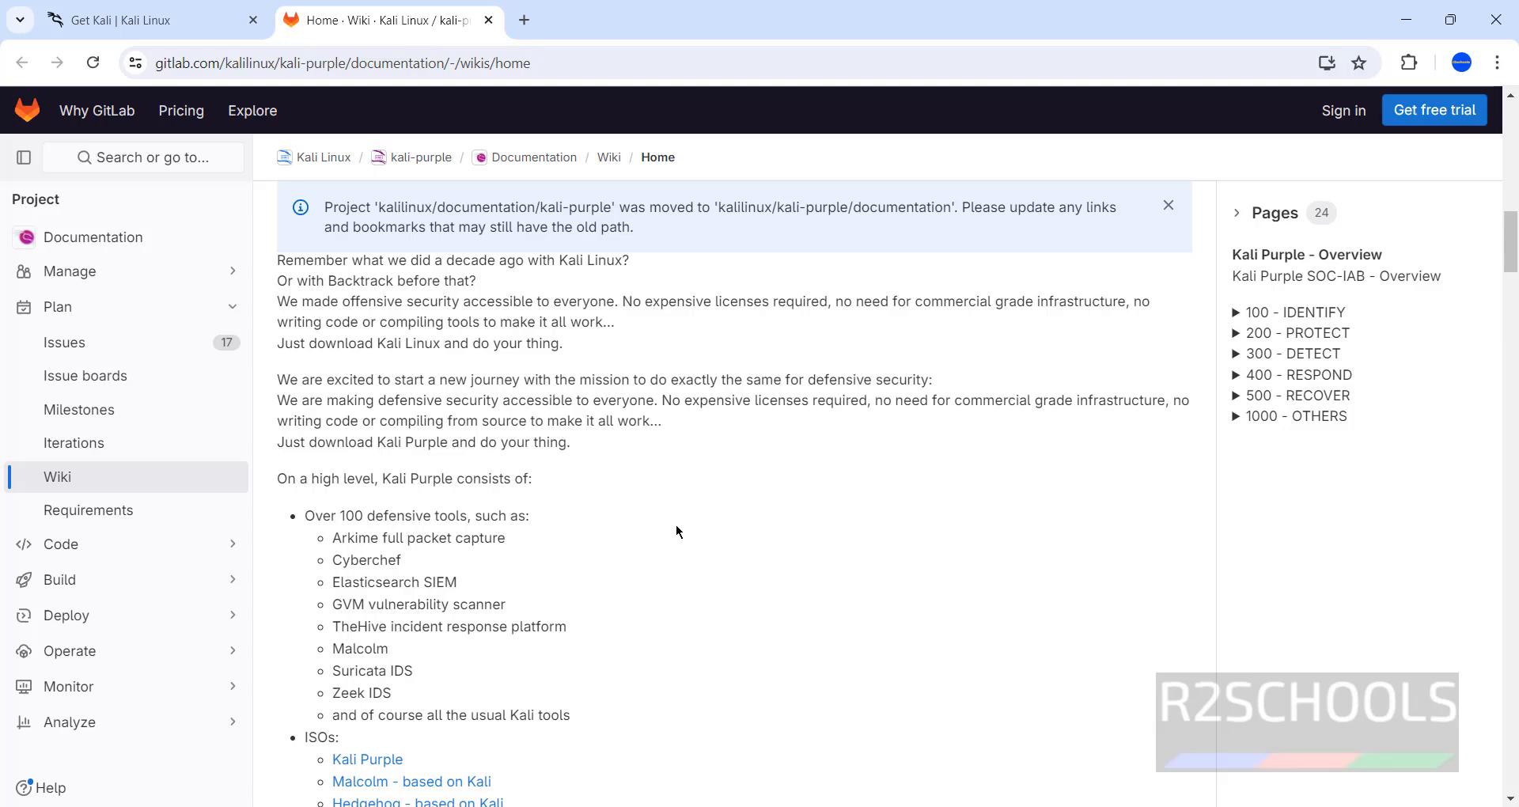
scroll(676, 525, up, 2)
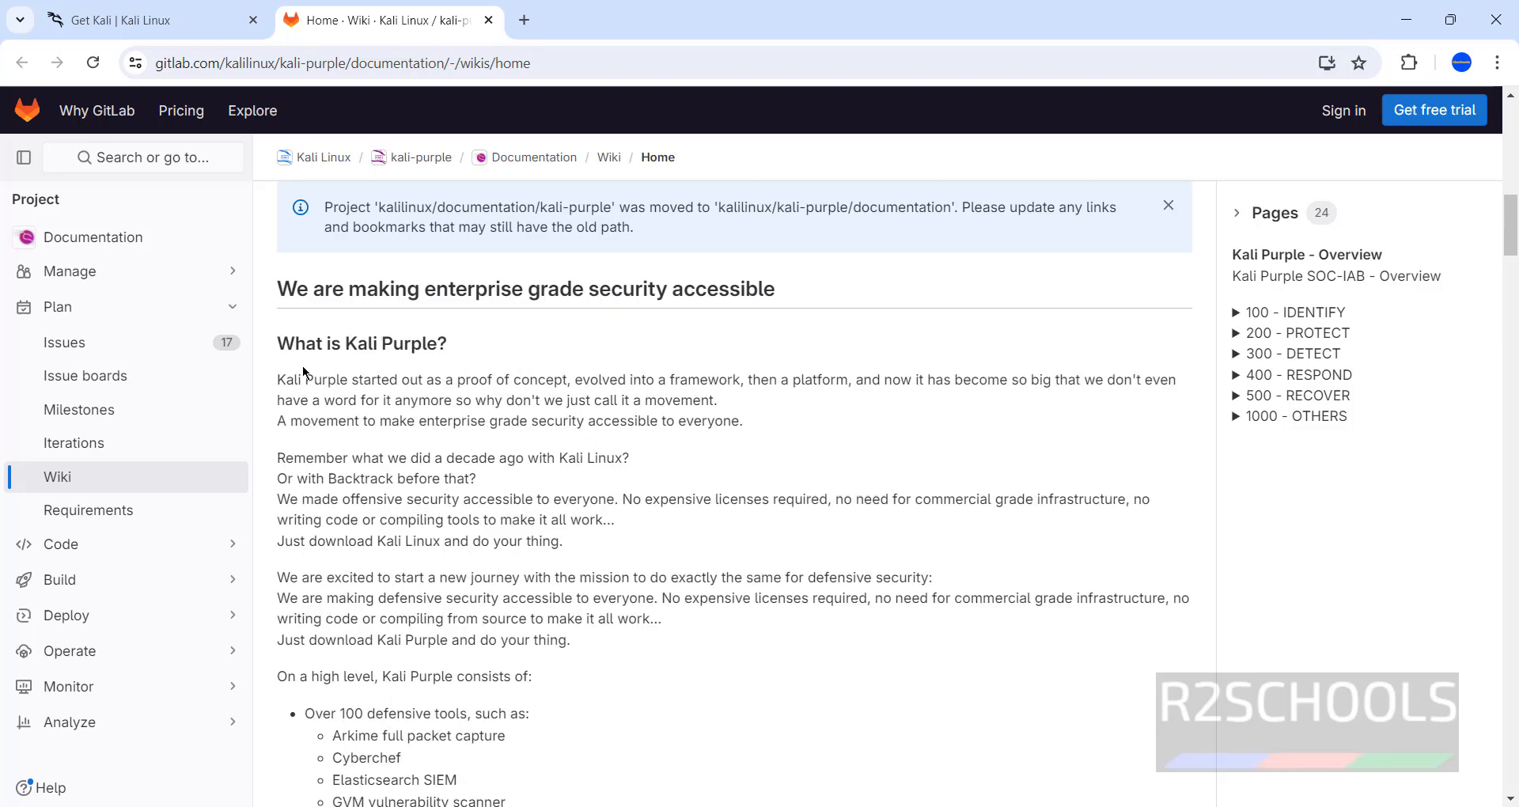
scroll(597, 505, down, 5)
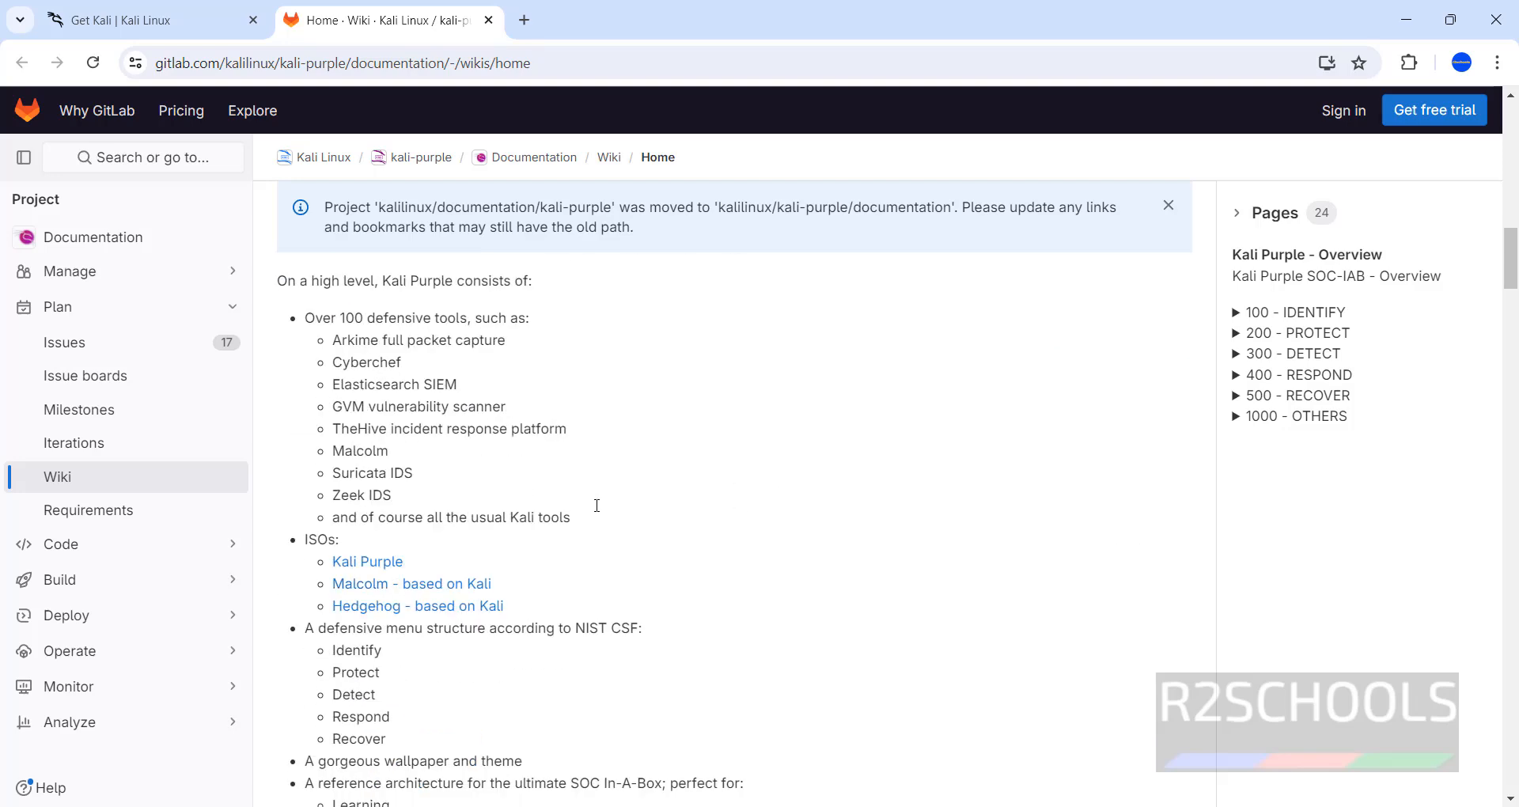
Highlight Arkime and Elasticsearch in the tool list, then follow the wiki's Kali Purple ISO link
double_click(341, 342)
click(362, 361)
double_click(361, 385)
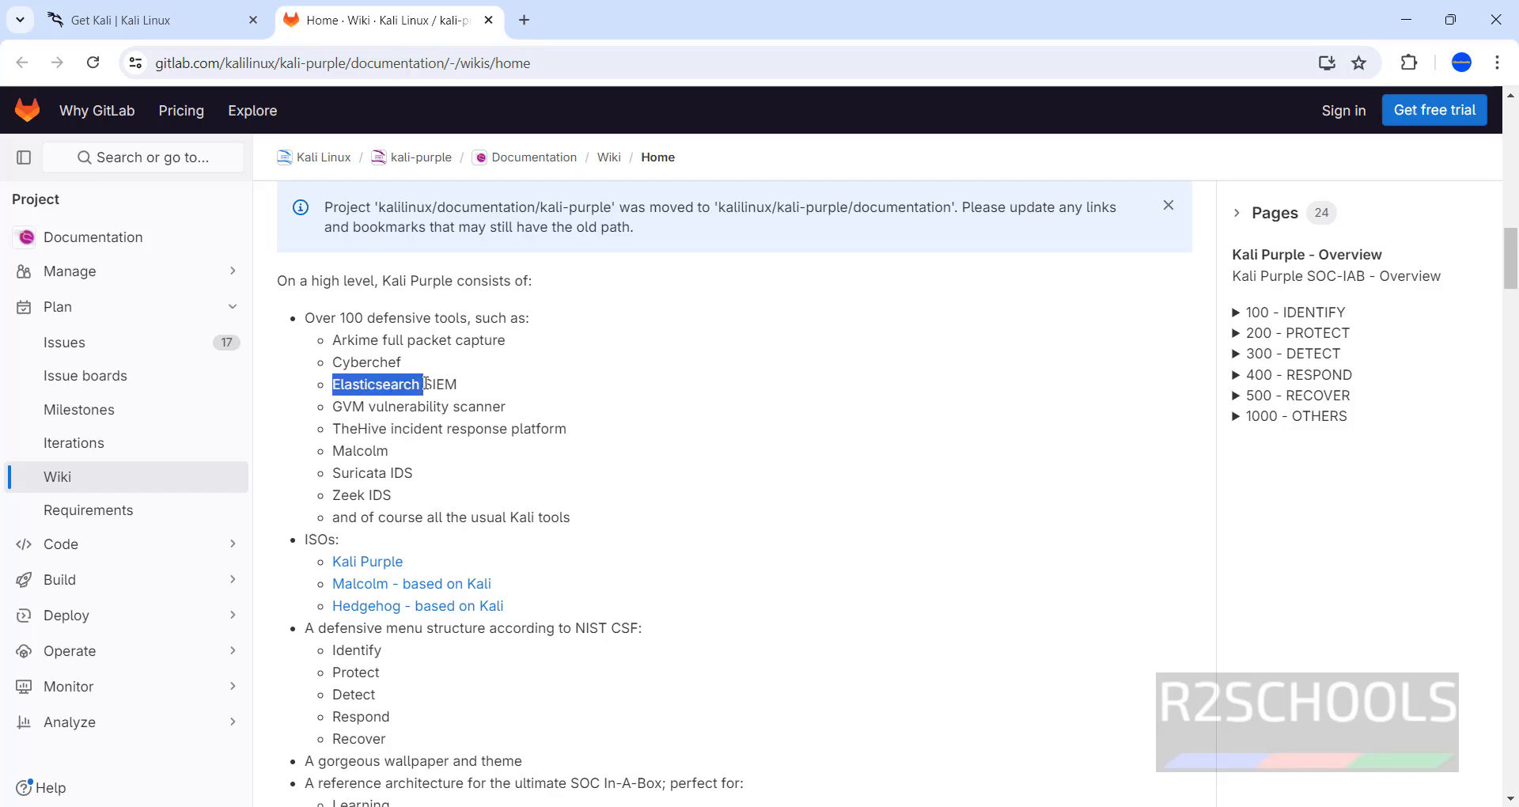
click(398, 410)
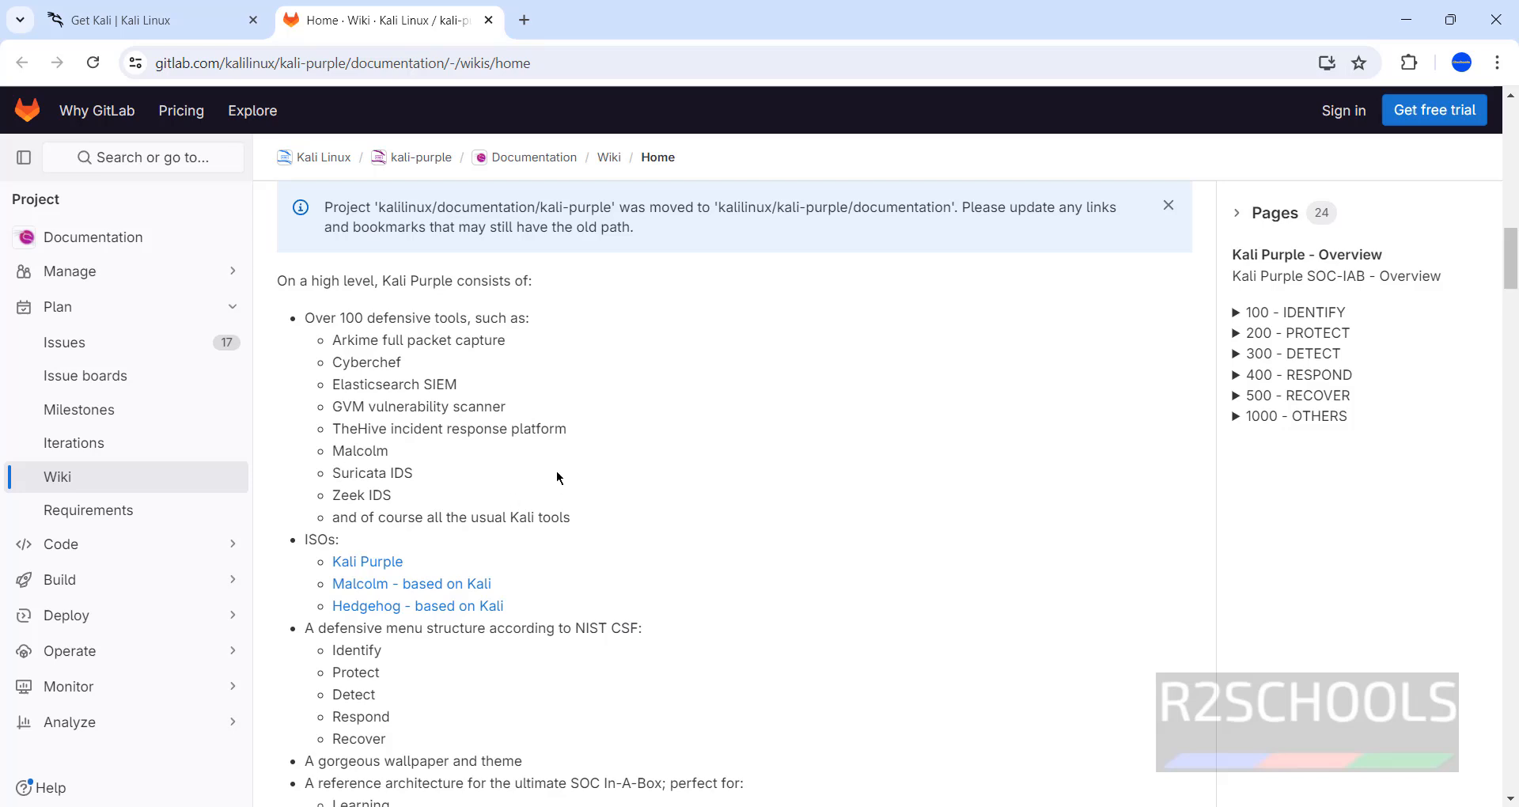
scroll(370, 472, down, 1)
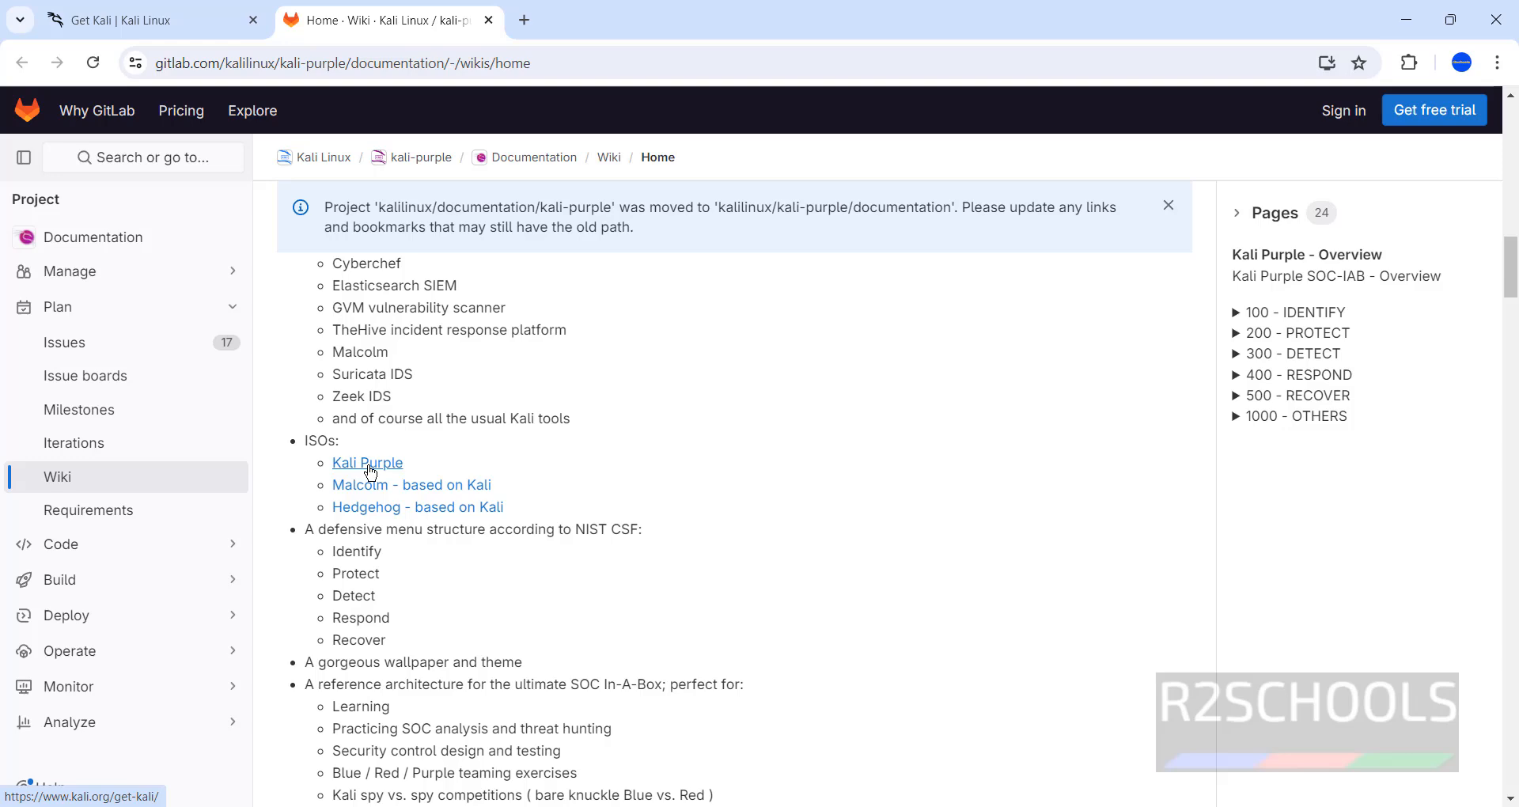
click(370, 472)
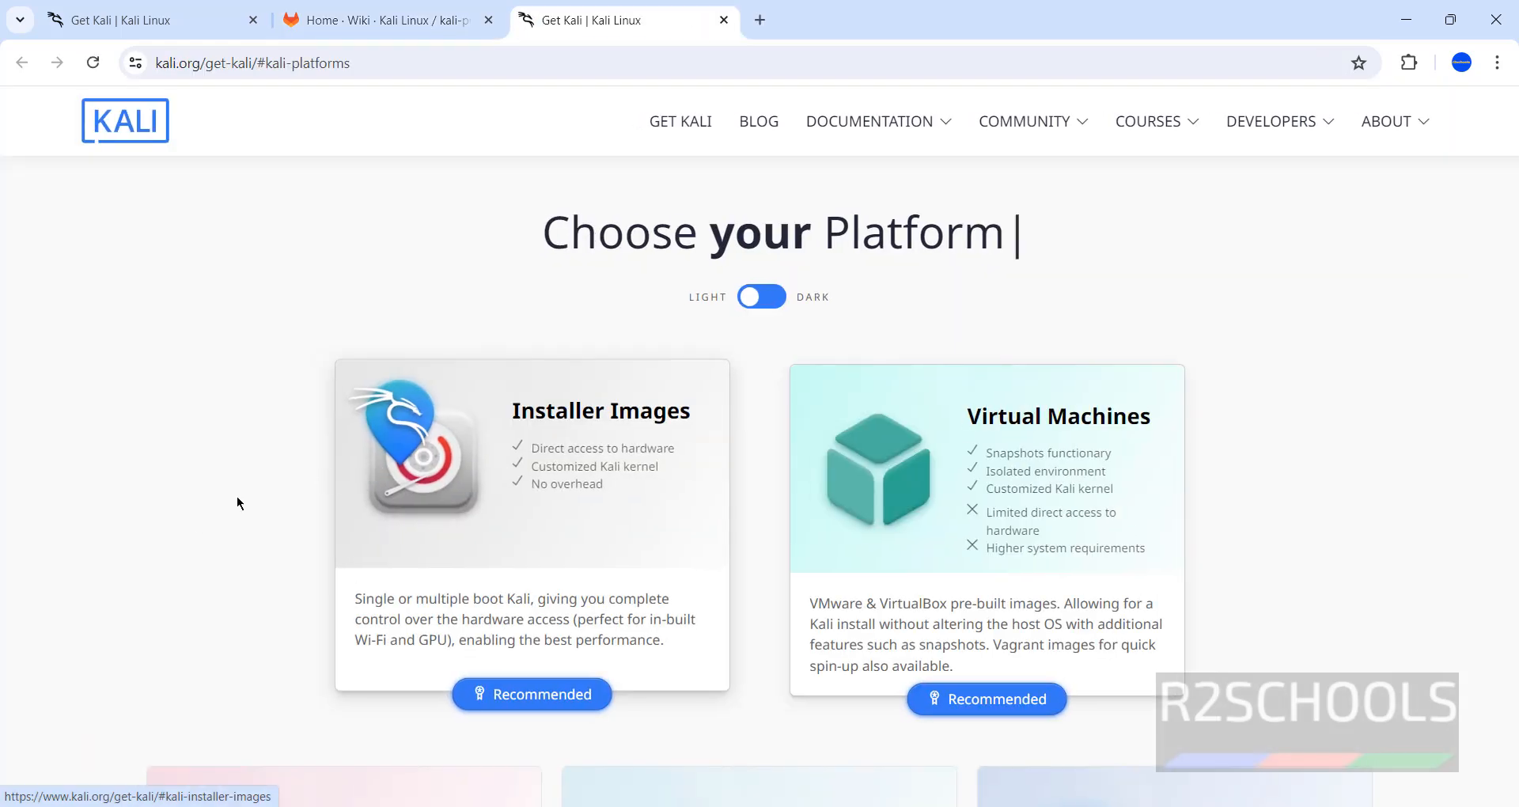
Jump to the installer images section and close the extra Get Kali tab
scroll(211, 576, down, 5)
click(211, 576)
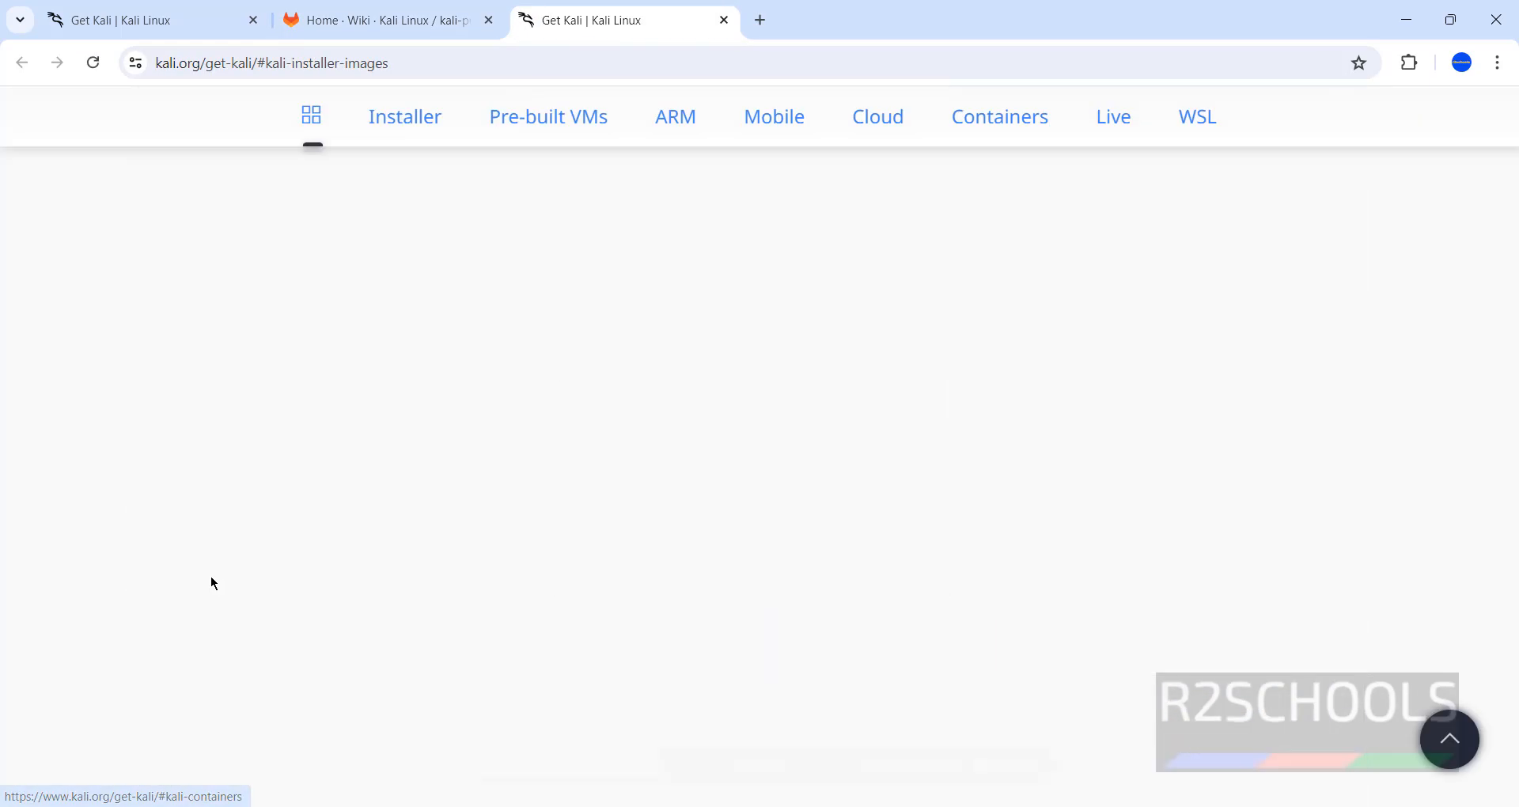
key(ctrl+w)
click(142, 20)
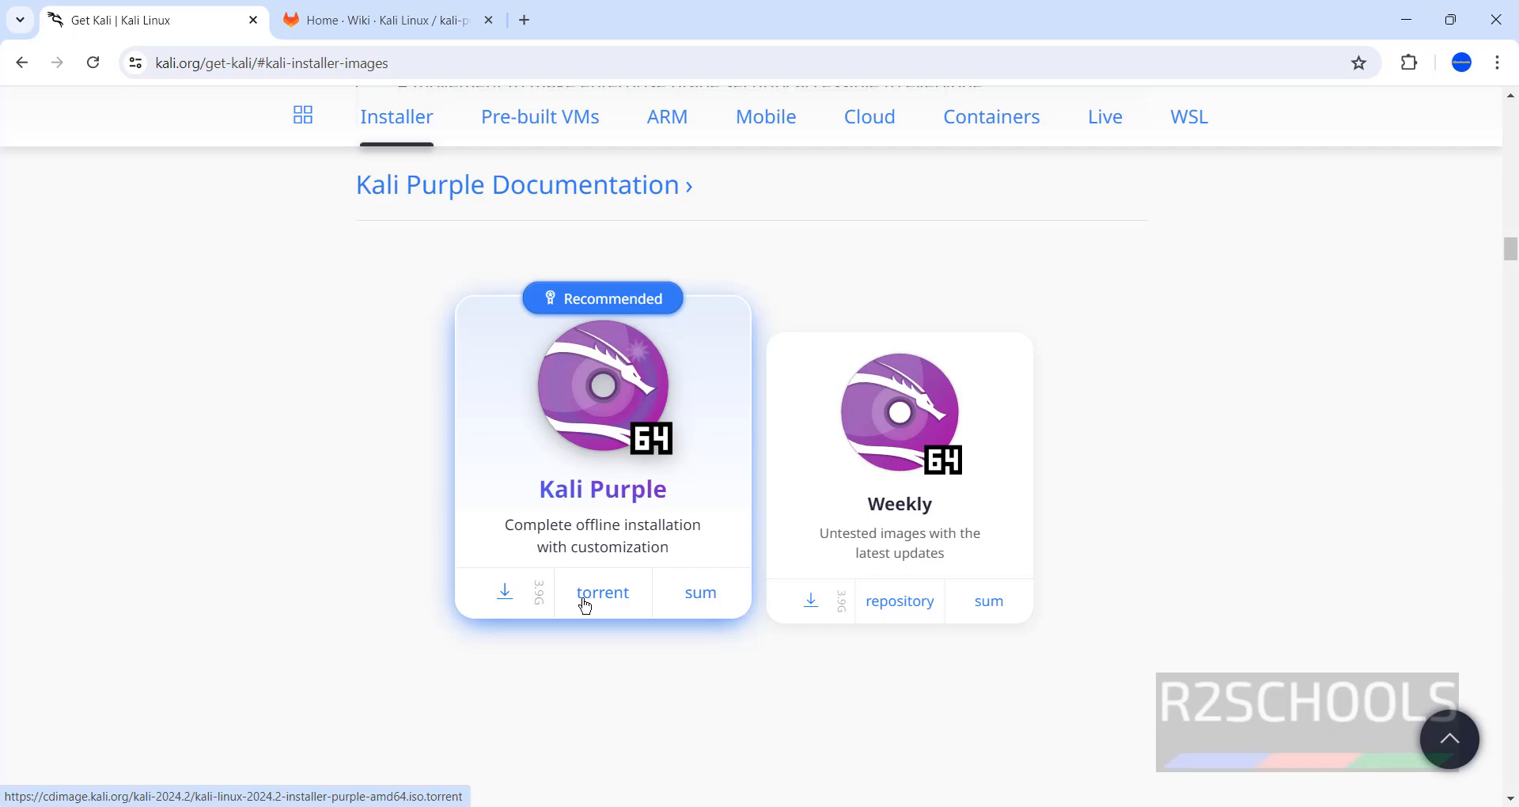
Download the Kali Purple 2024.2 installer ISO and show the full download history
click(506, 597)
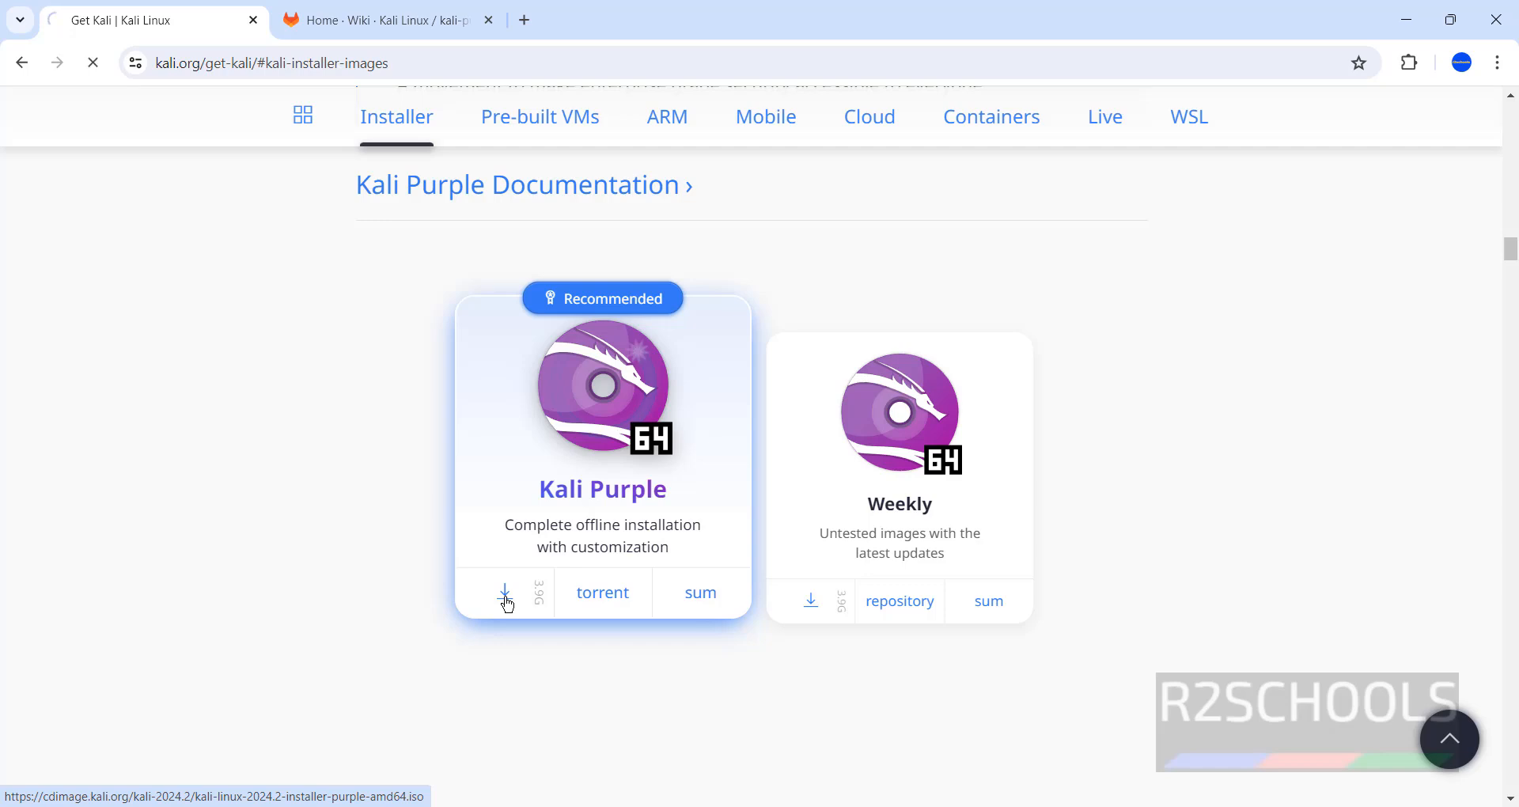
click(1424, 67)
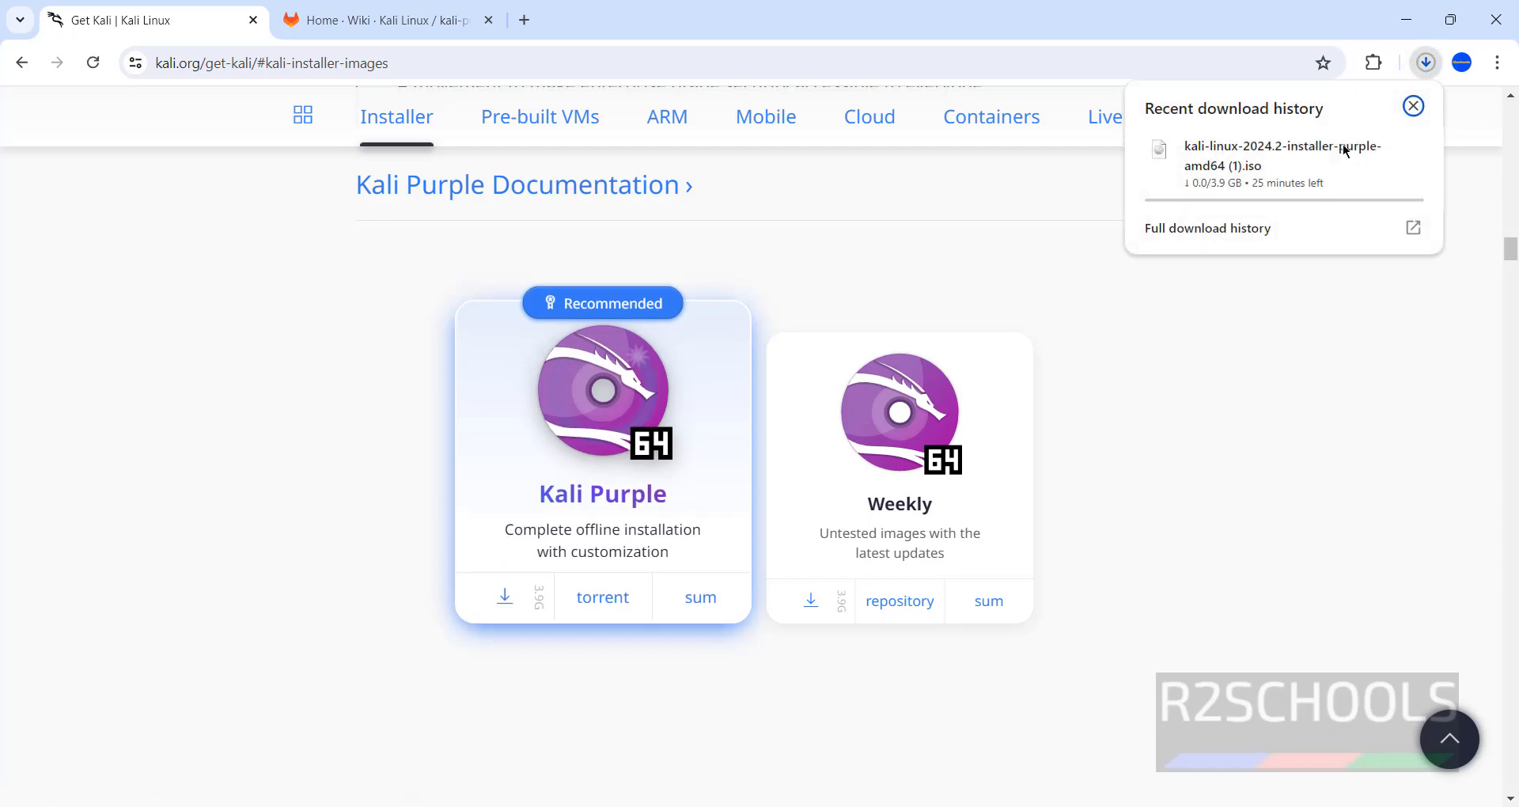
click(1240, 229)
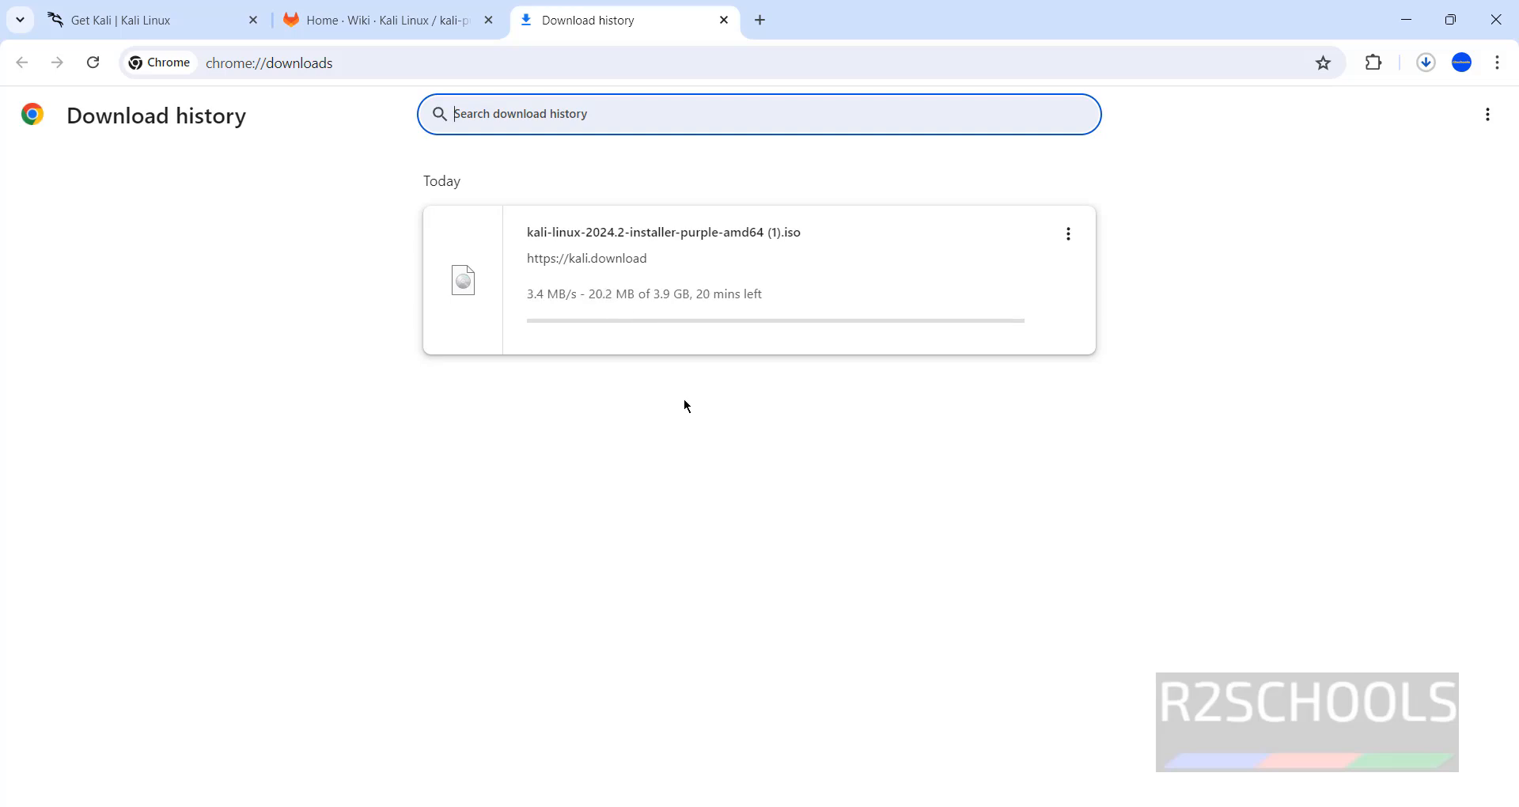
Cancel the Kali Purple ISO download and search the Windows Start menu for 'vmware'
click(1069, 234)
click(1005, 281)
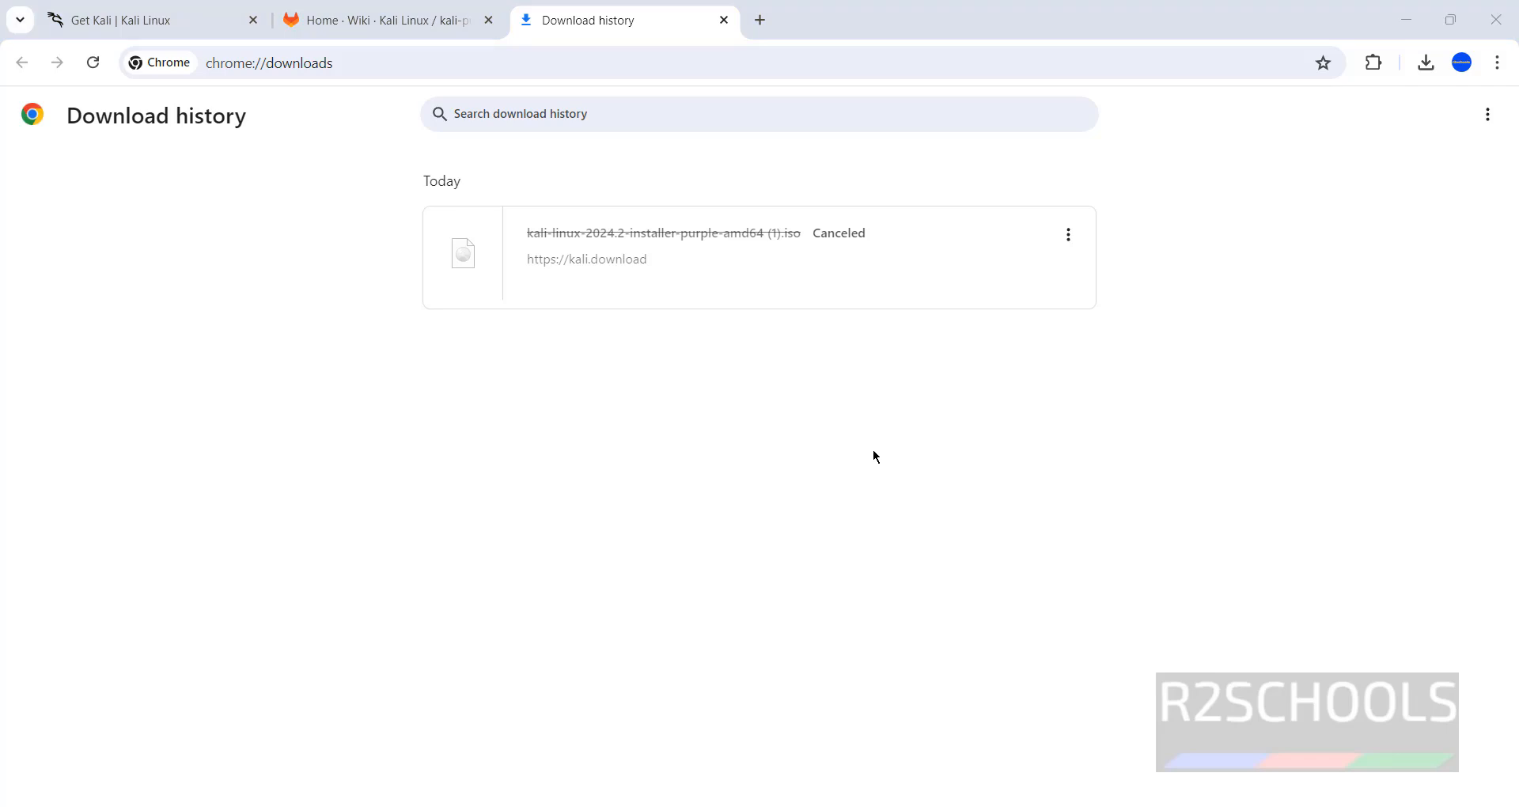
key(super)
click(713, 126)
text(vmware)
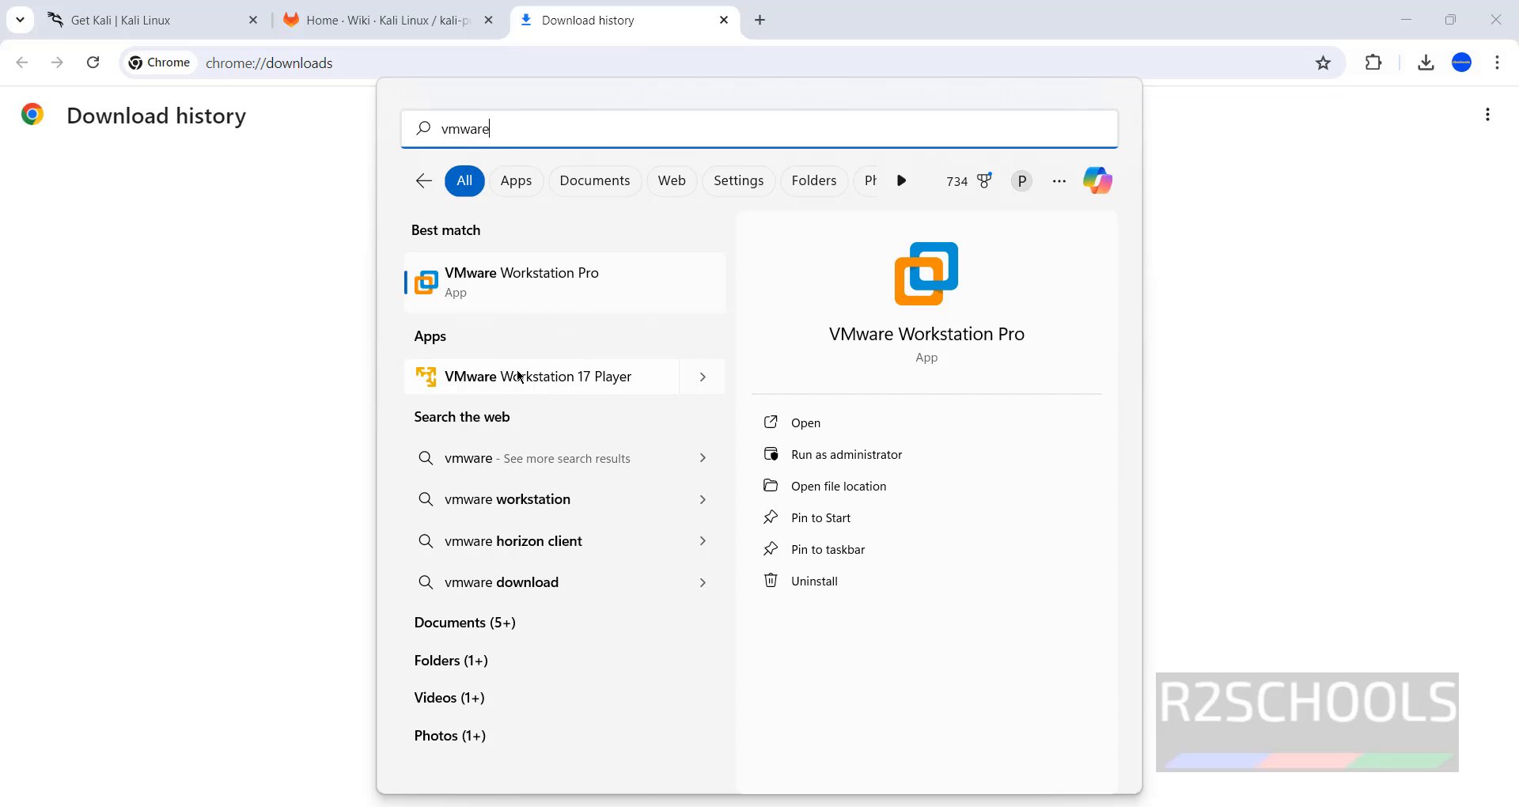
Launch VMware Workstation maximized, close the ubuntu24VM tab and begin a new VM wizard
click(542, 380)
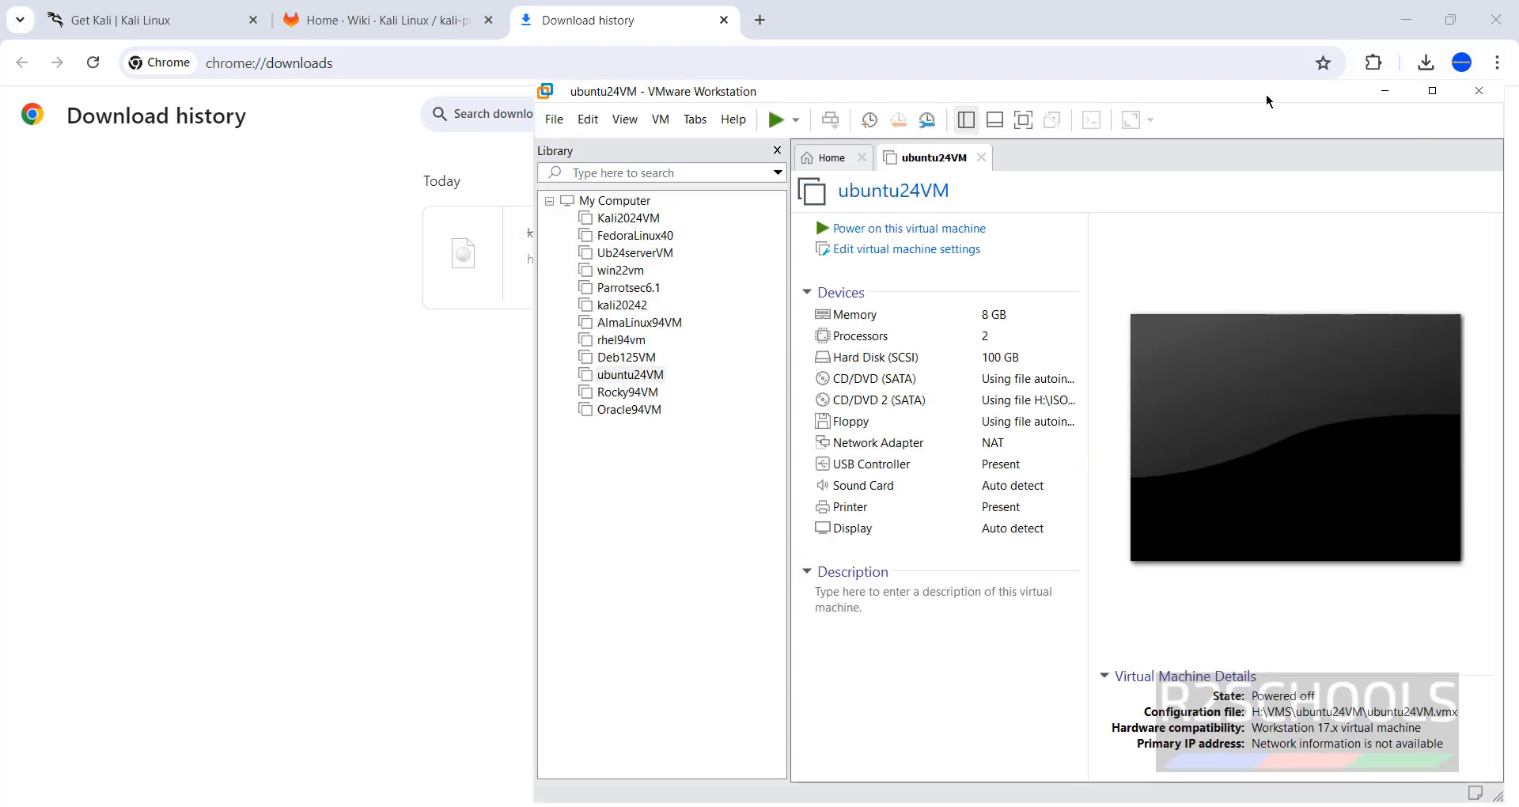
double_click(1187, 91)
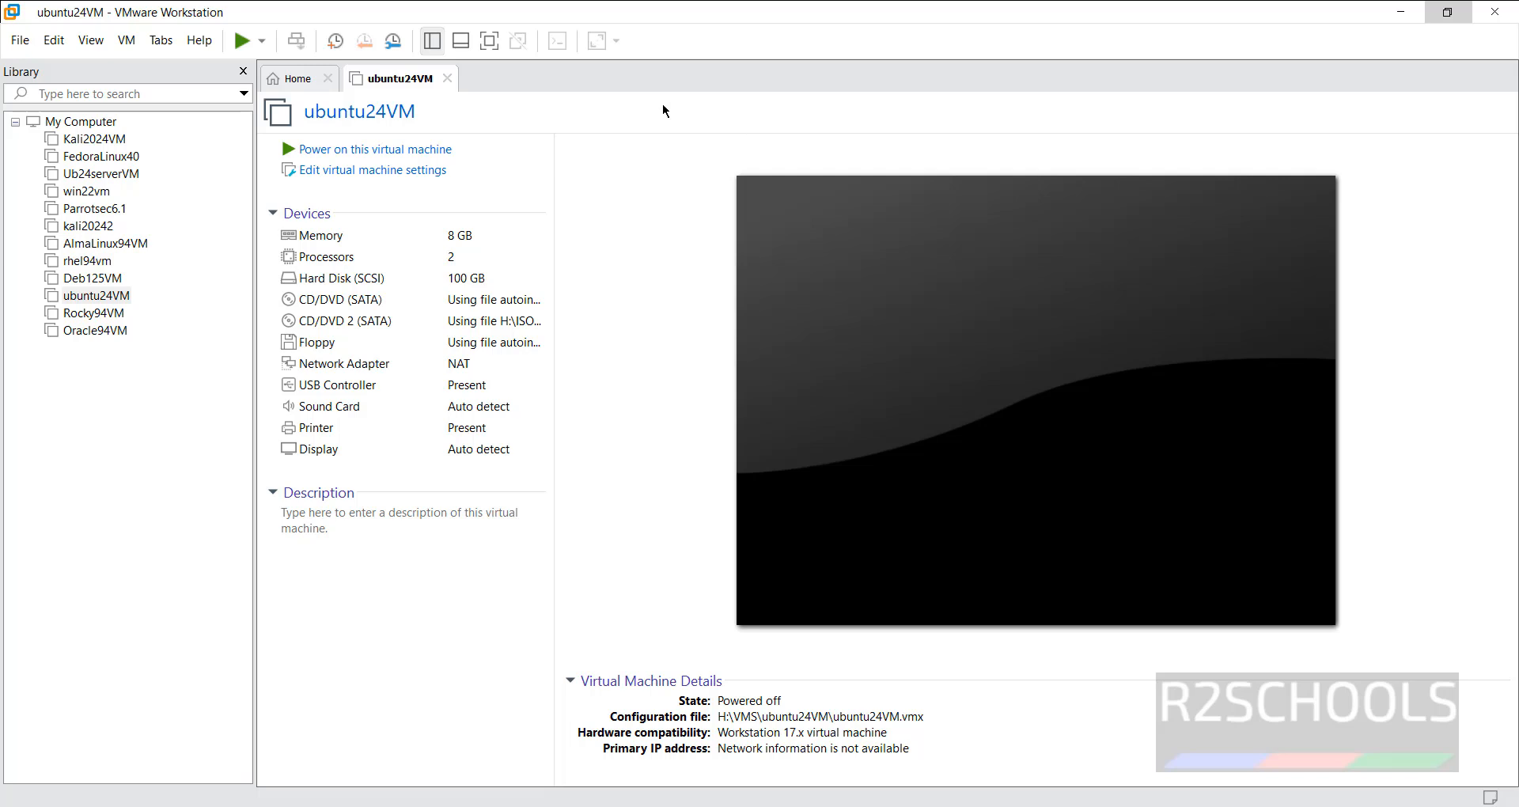
click(447, 79)
click(662, 299)
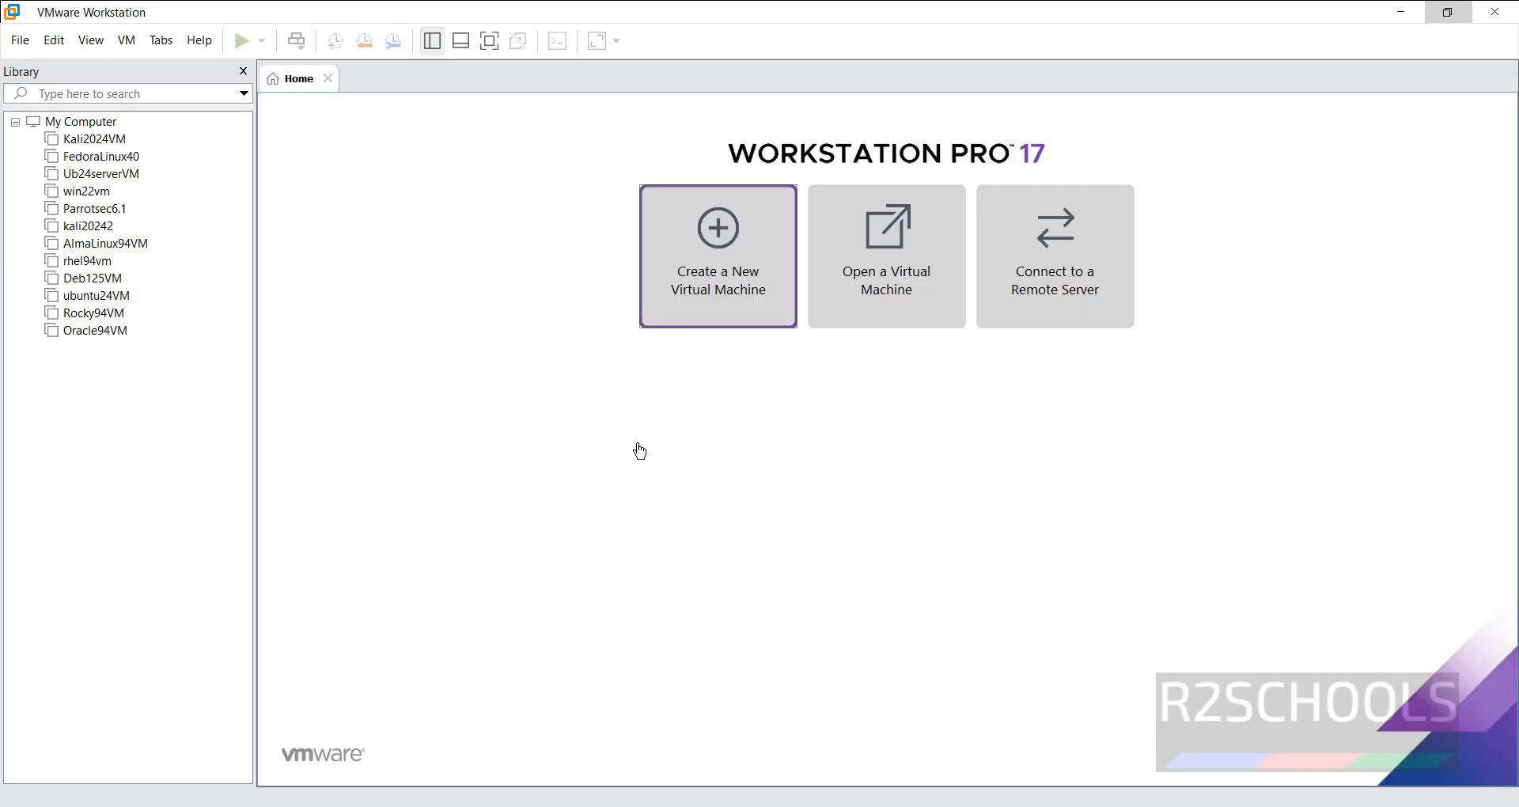
click(839, 595)
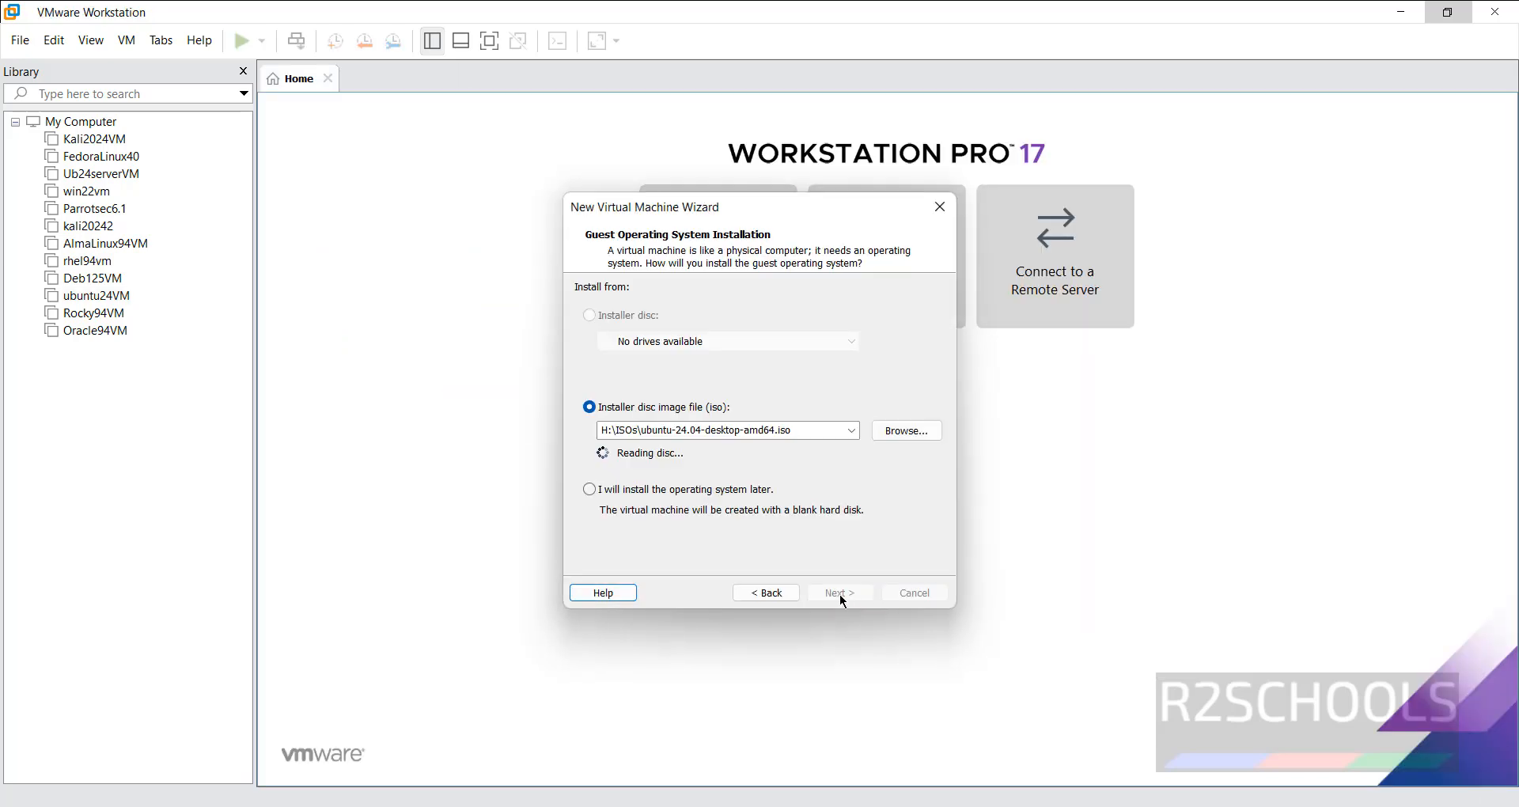
Launch VMware Workstation 17 Player from a 'vmwar' Start search and maximize it
key(super)
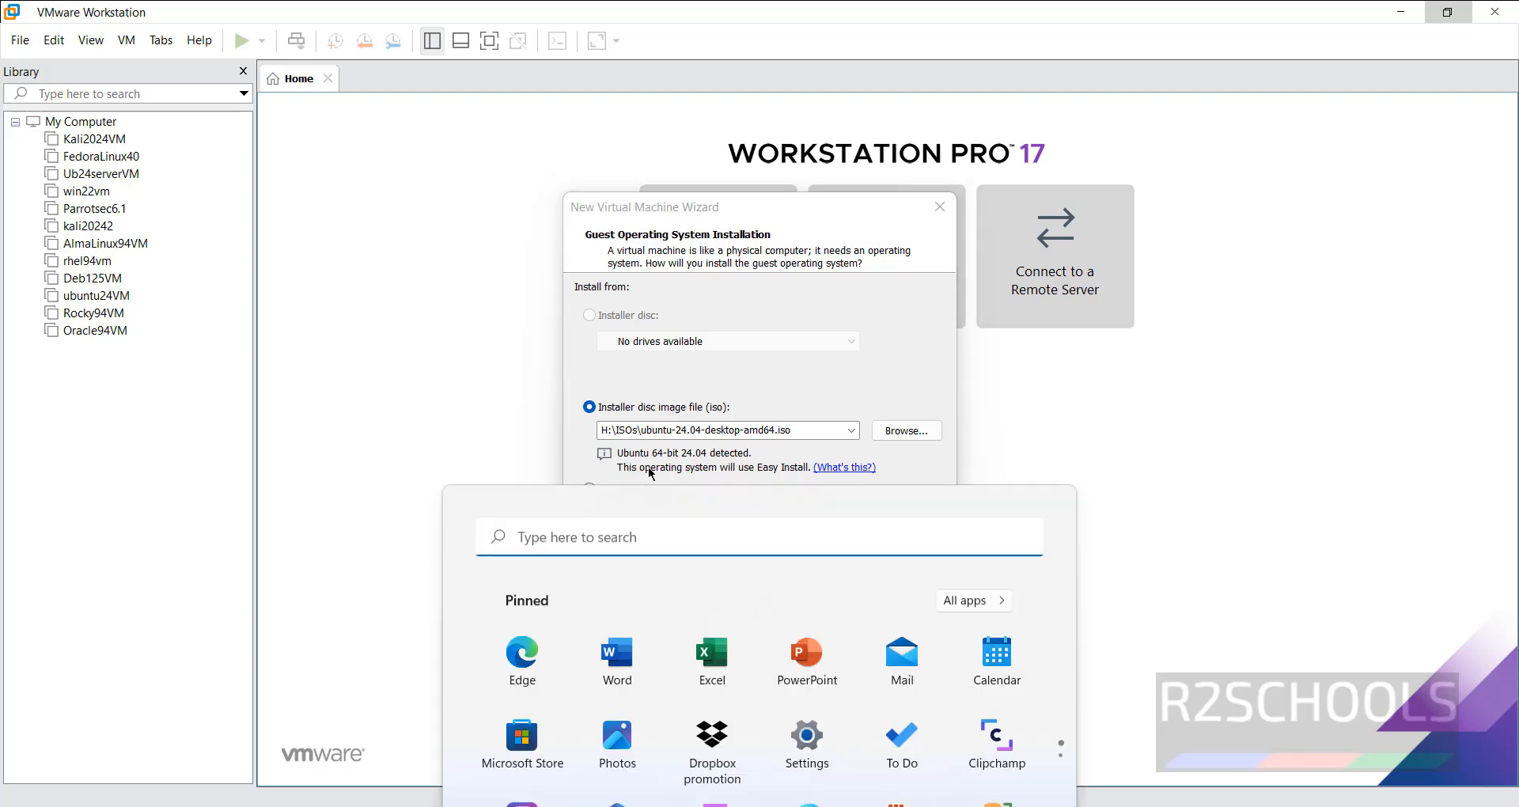
click(685, 127)
text(vmwar)
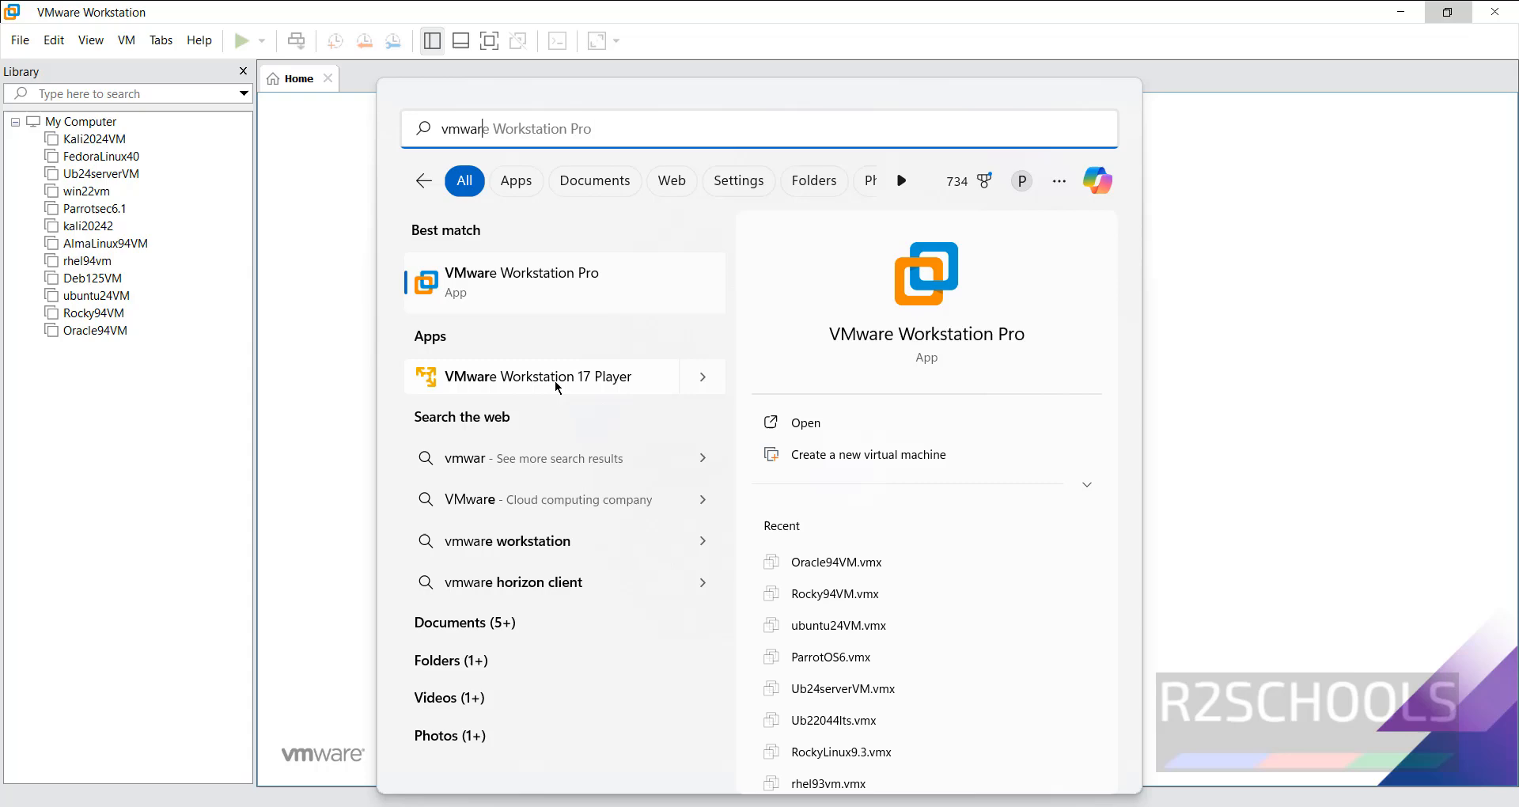
key(Escape)
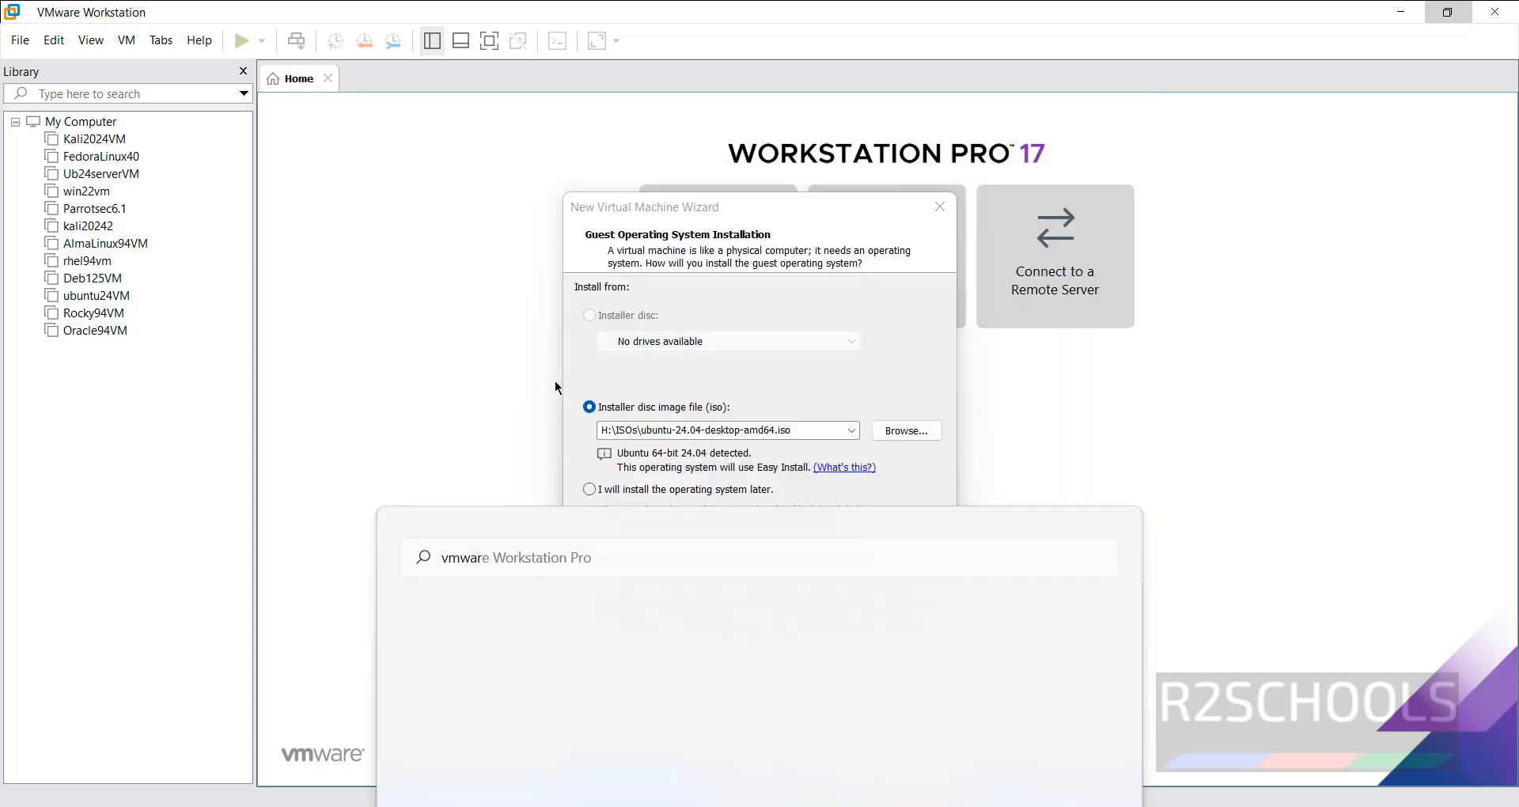
click(707, 112)
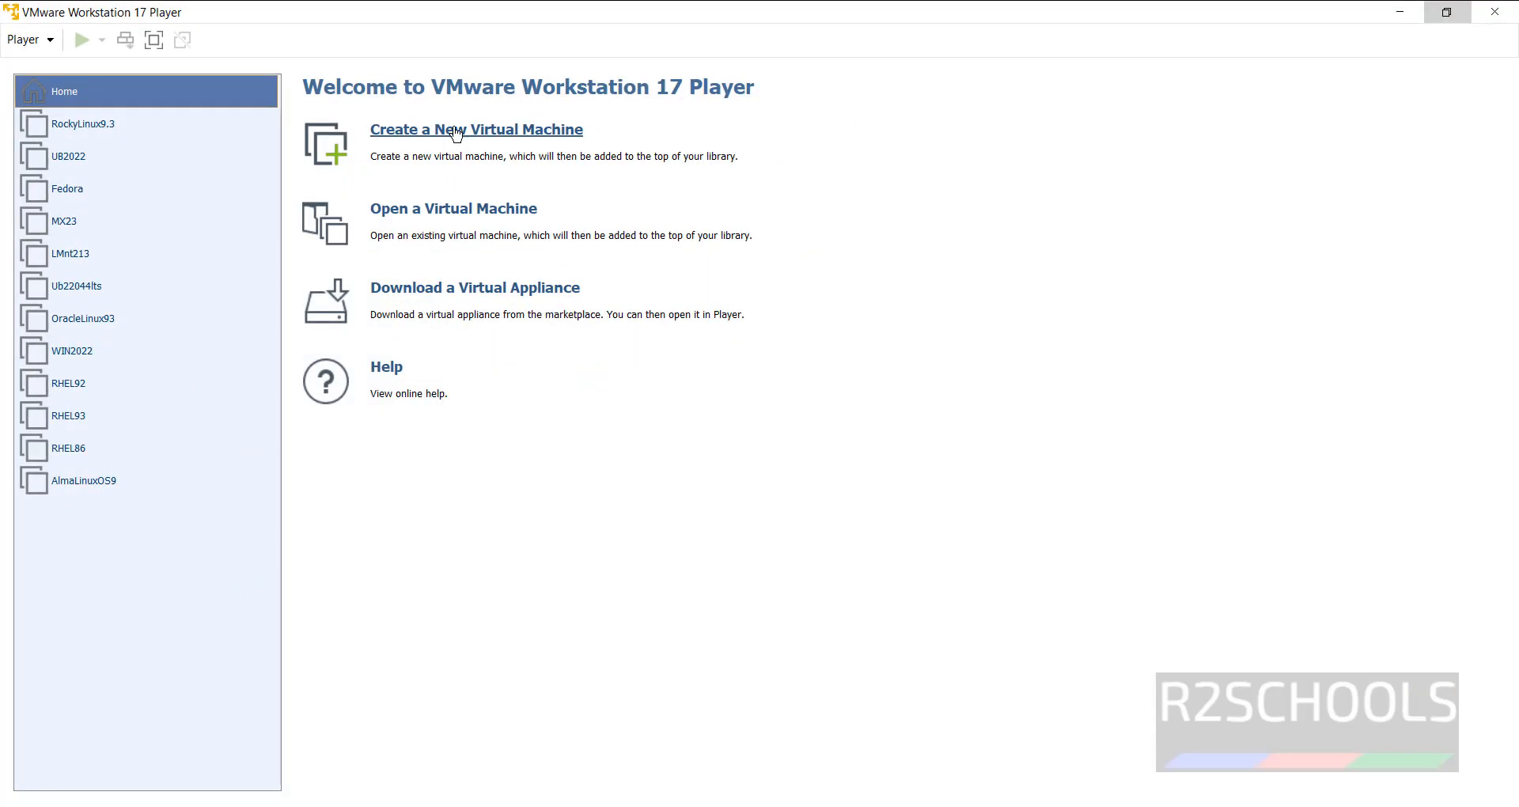
Minimize Player, close Workstation Pro's wizard, and cancel Player's new virtual machine wizard
click(1399, 12)
click(939, 209)
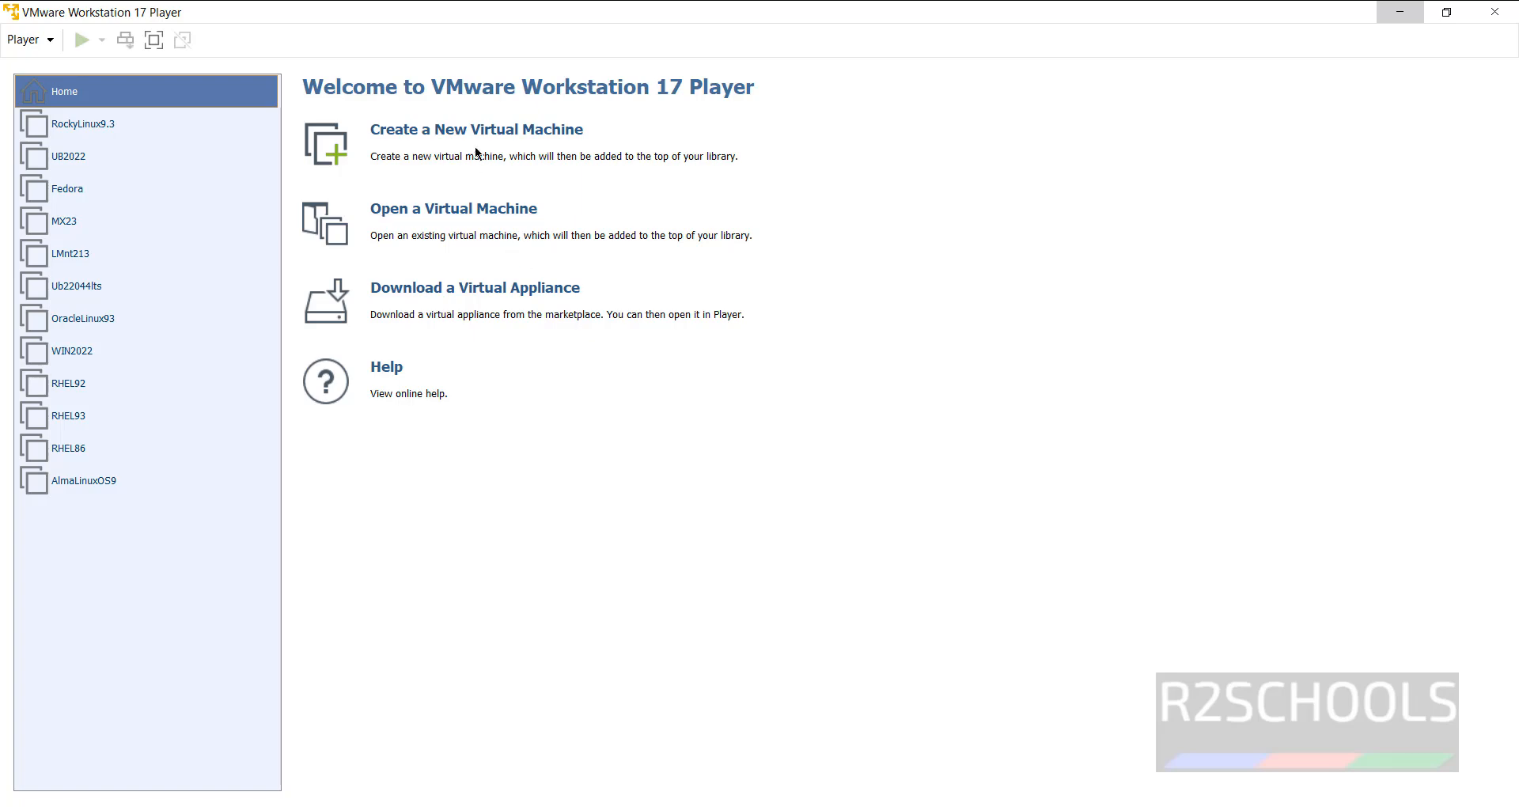
click(481, 132)
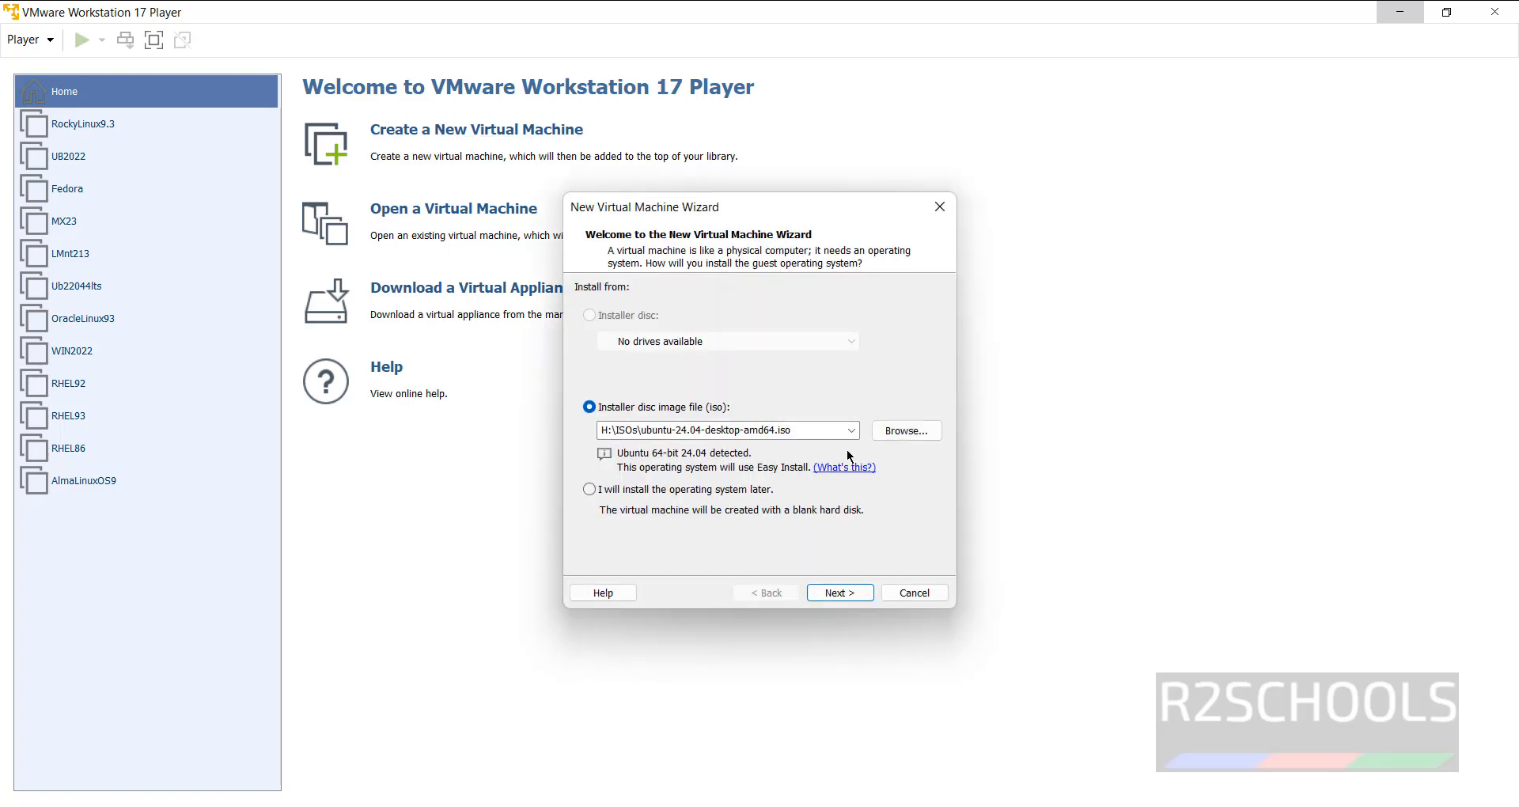
click(908, 430)
click(908, 599)
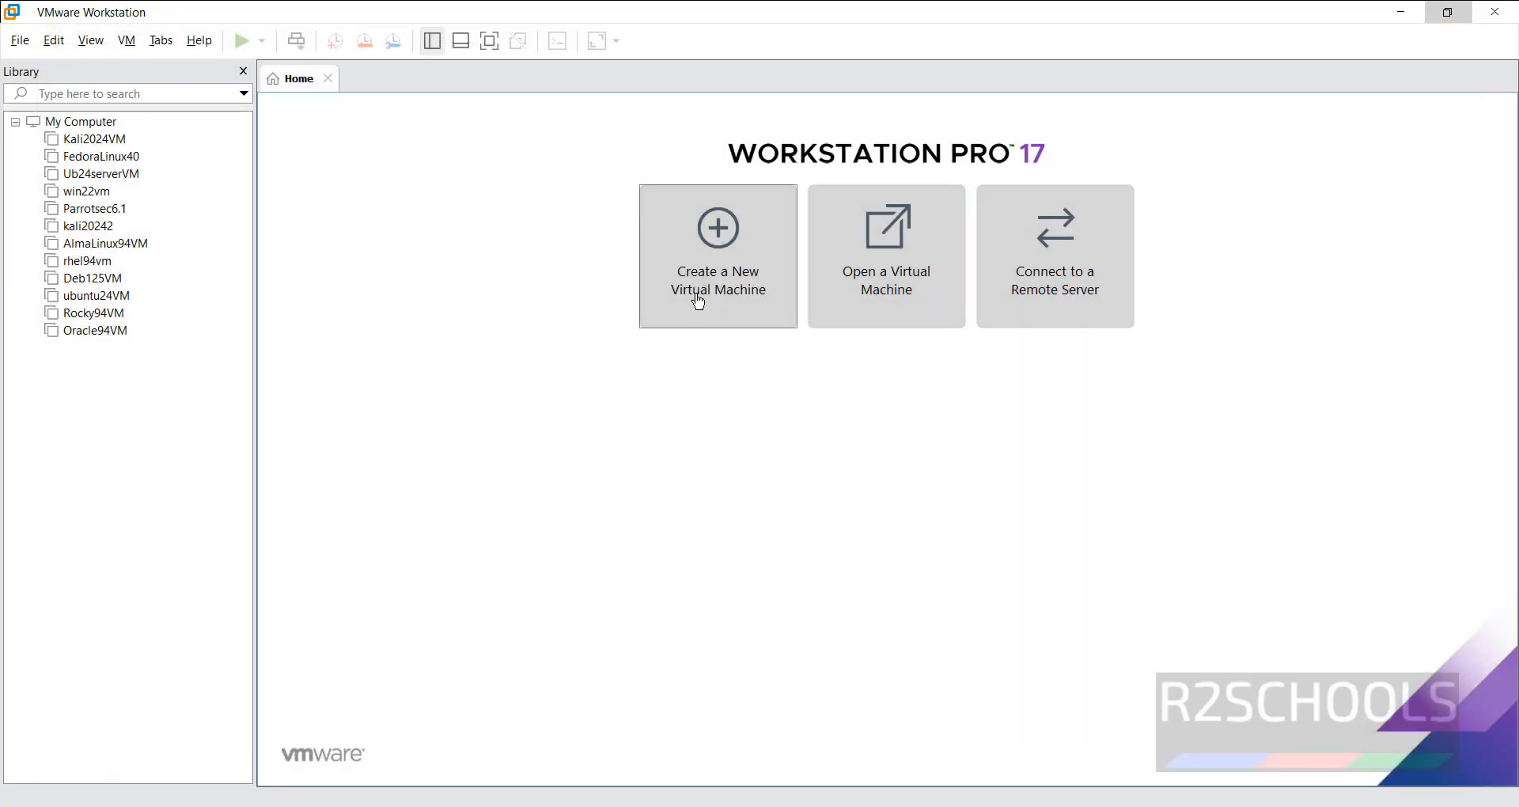
Start a typical new VM using kali-linux-2024.2-installer-purple-amd64.iso from Downloads as installer image
click(698, 301)
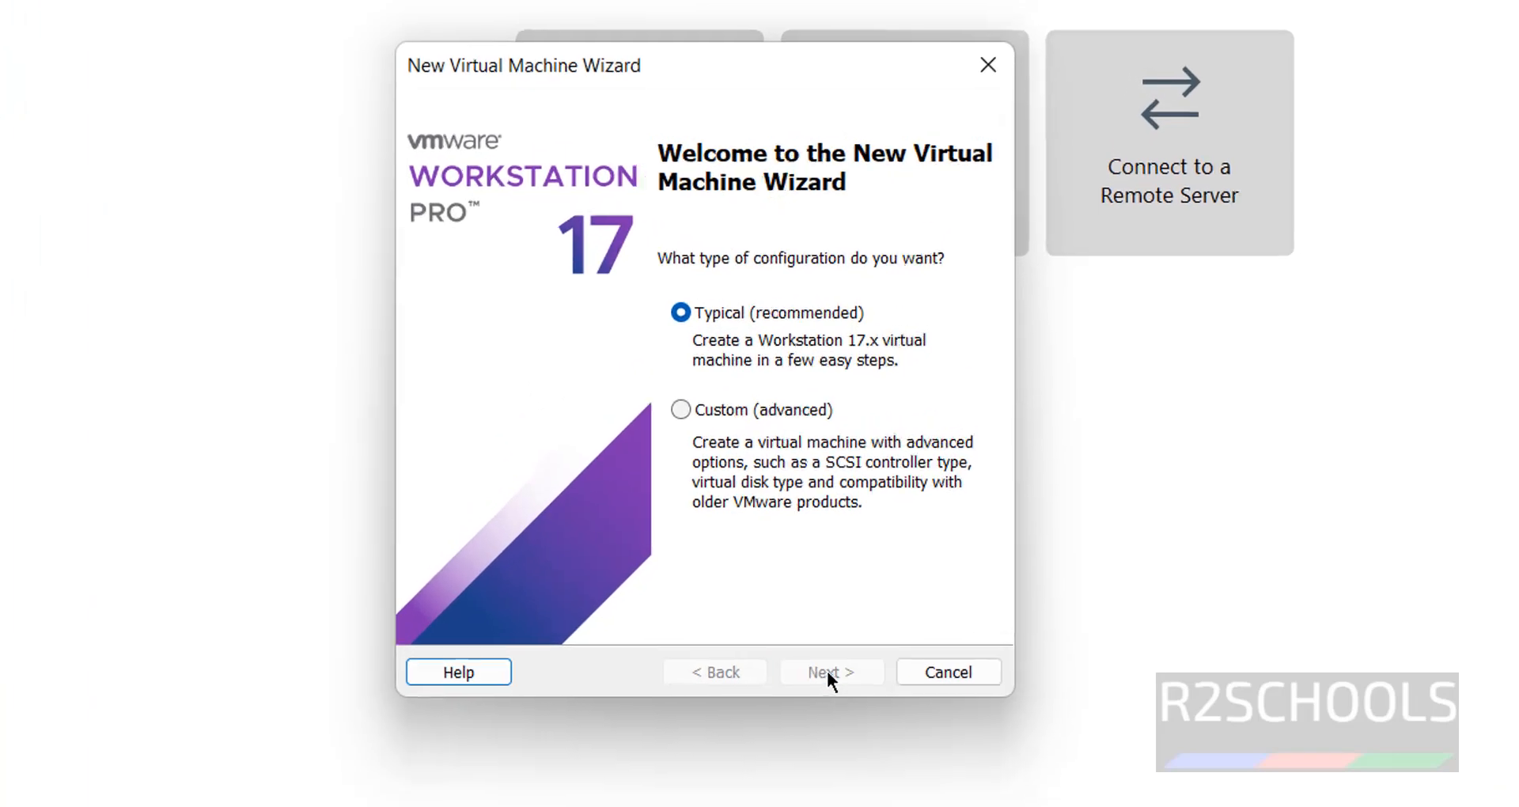
click(828, 672)
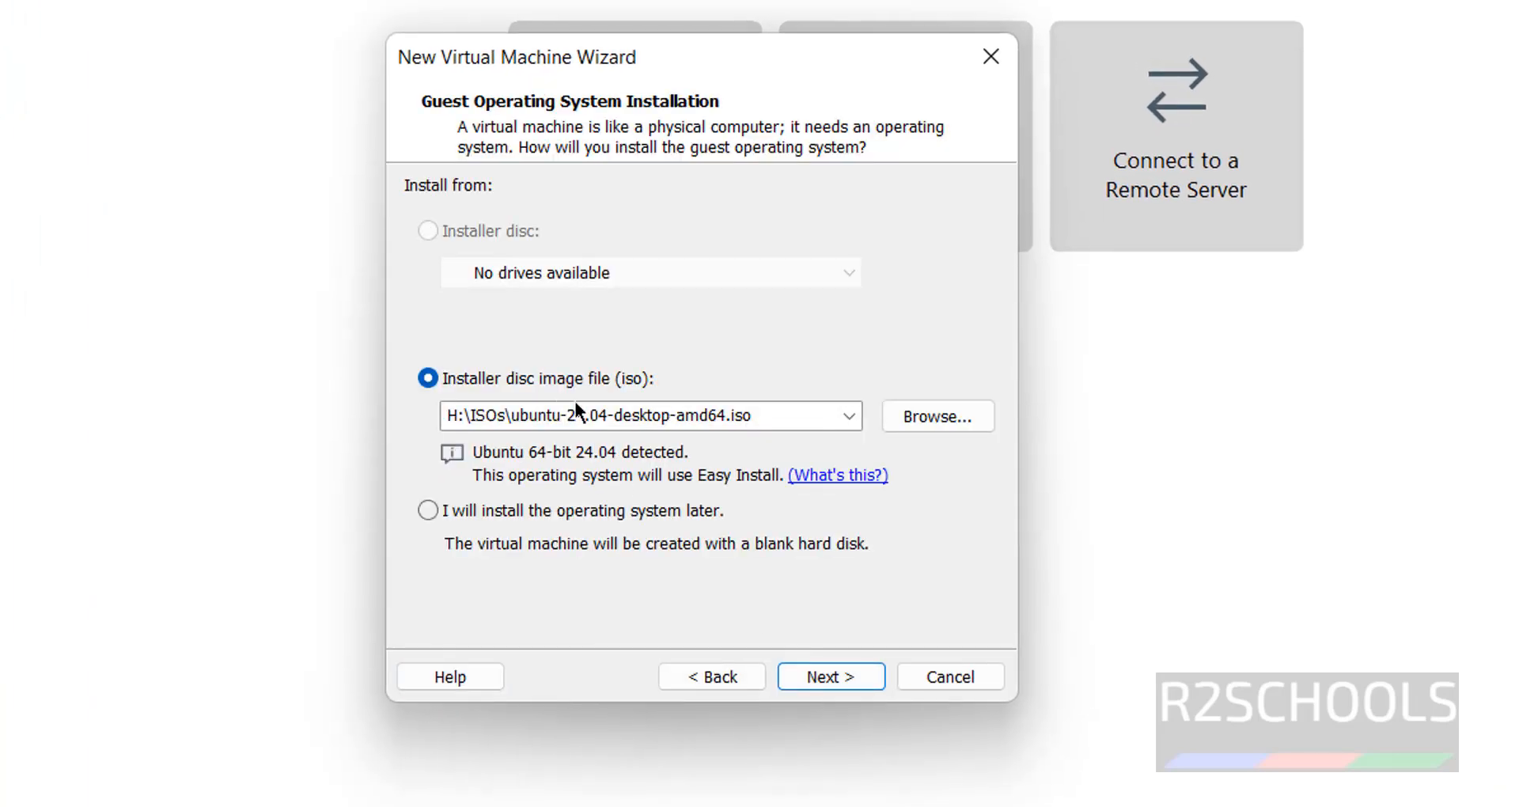
click(916, 420)
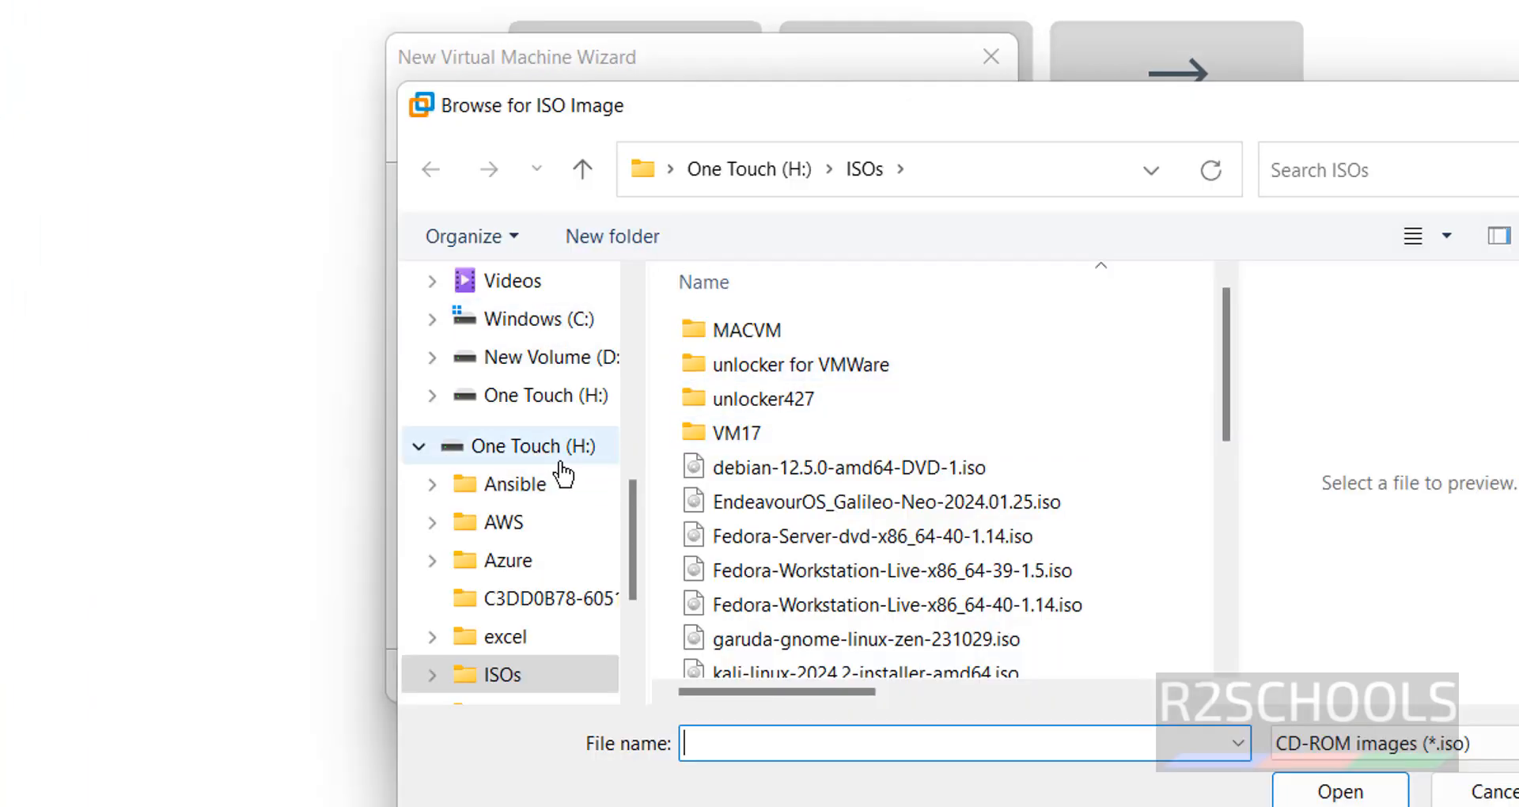
scroll(564, 475, up, 3)
click(539, 357)
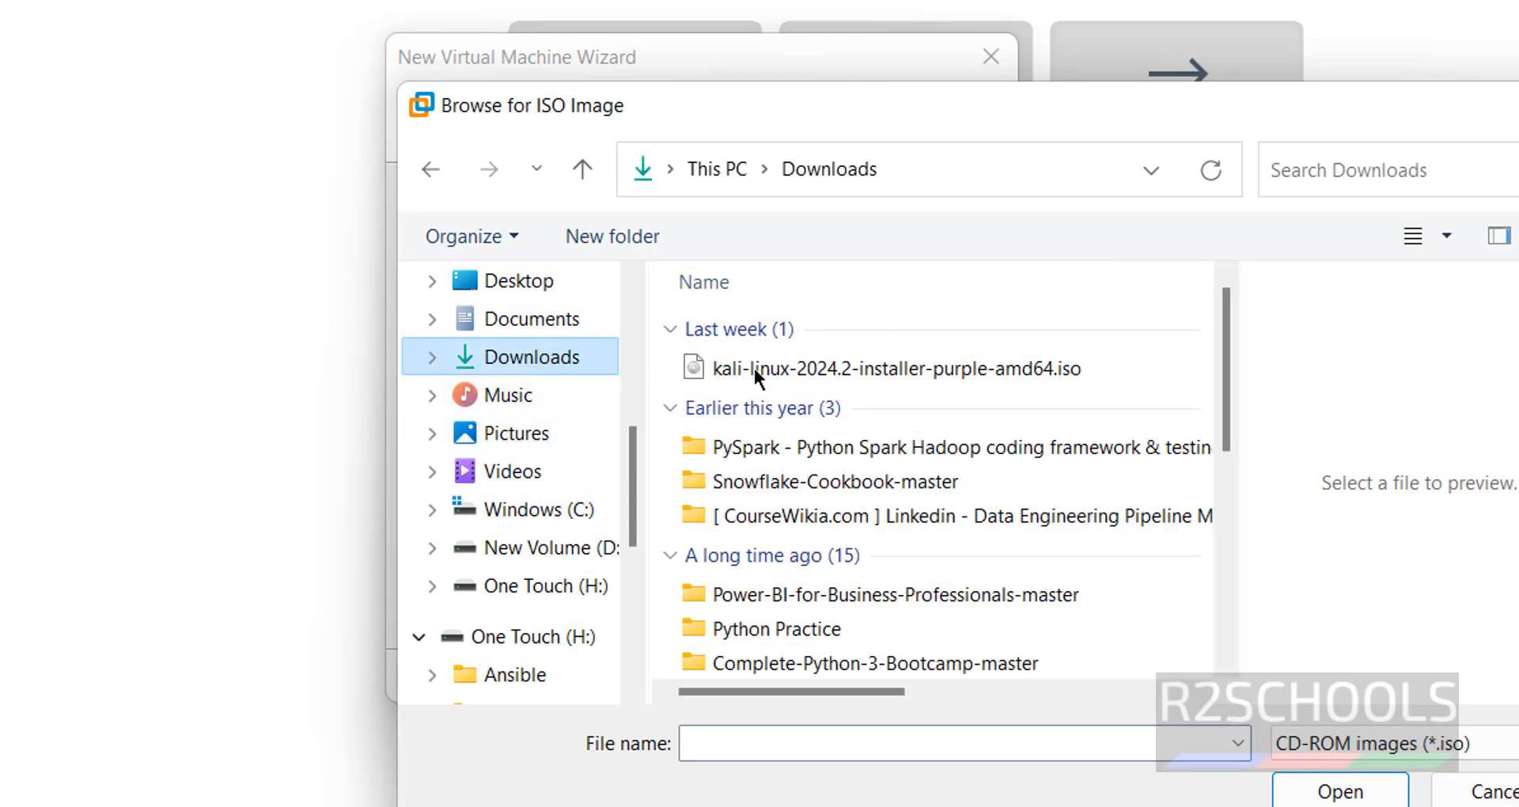
click(839, 370)
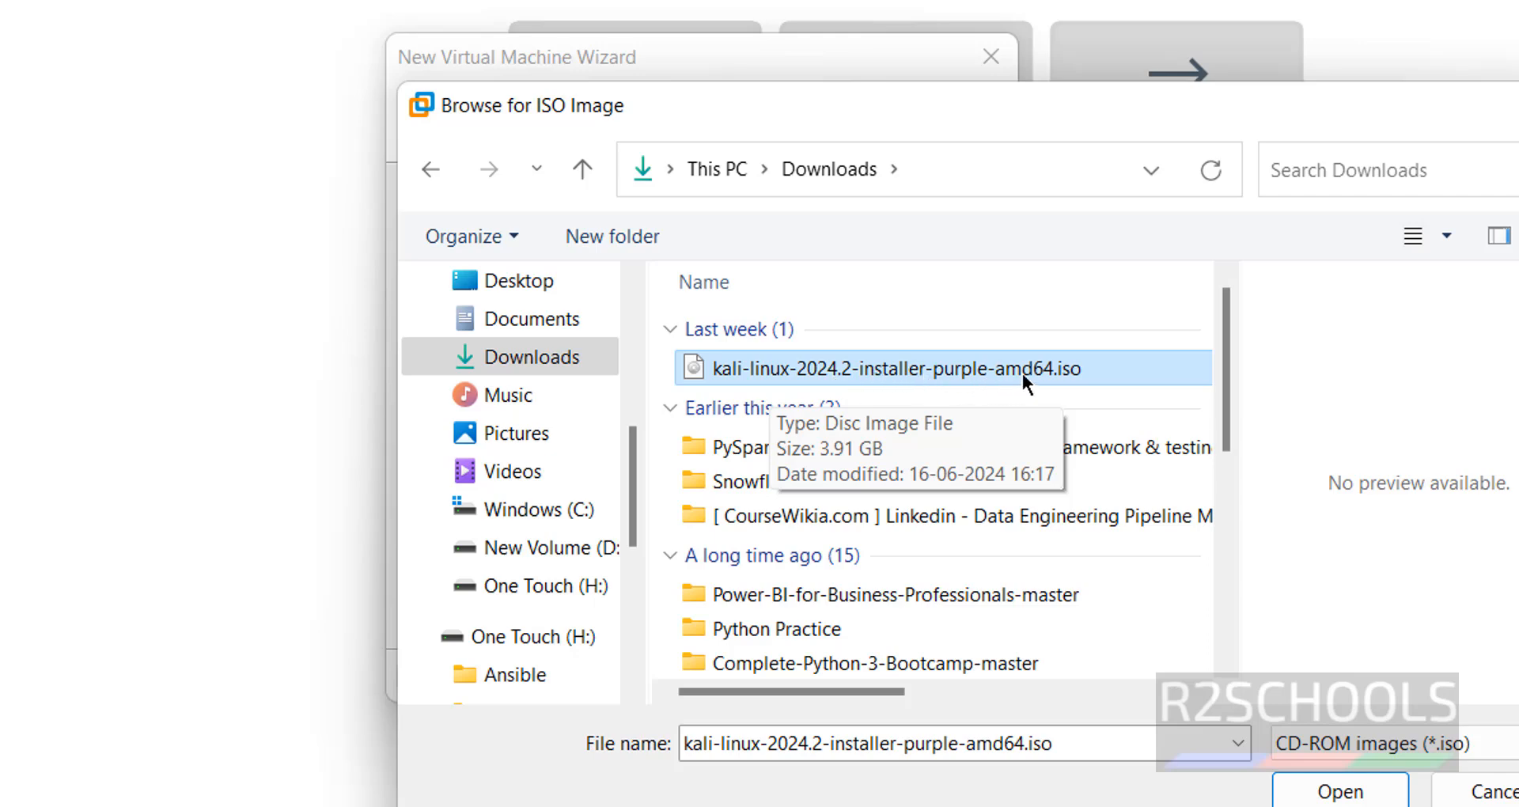
click(1356, 790)
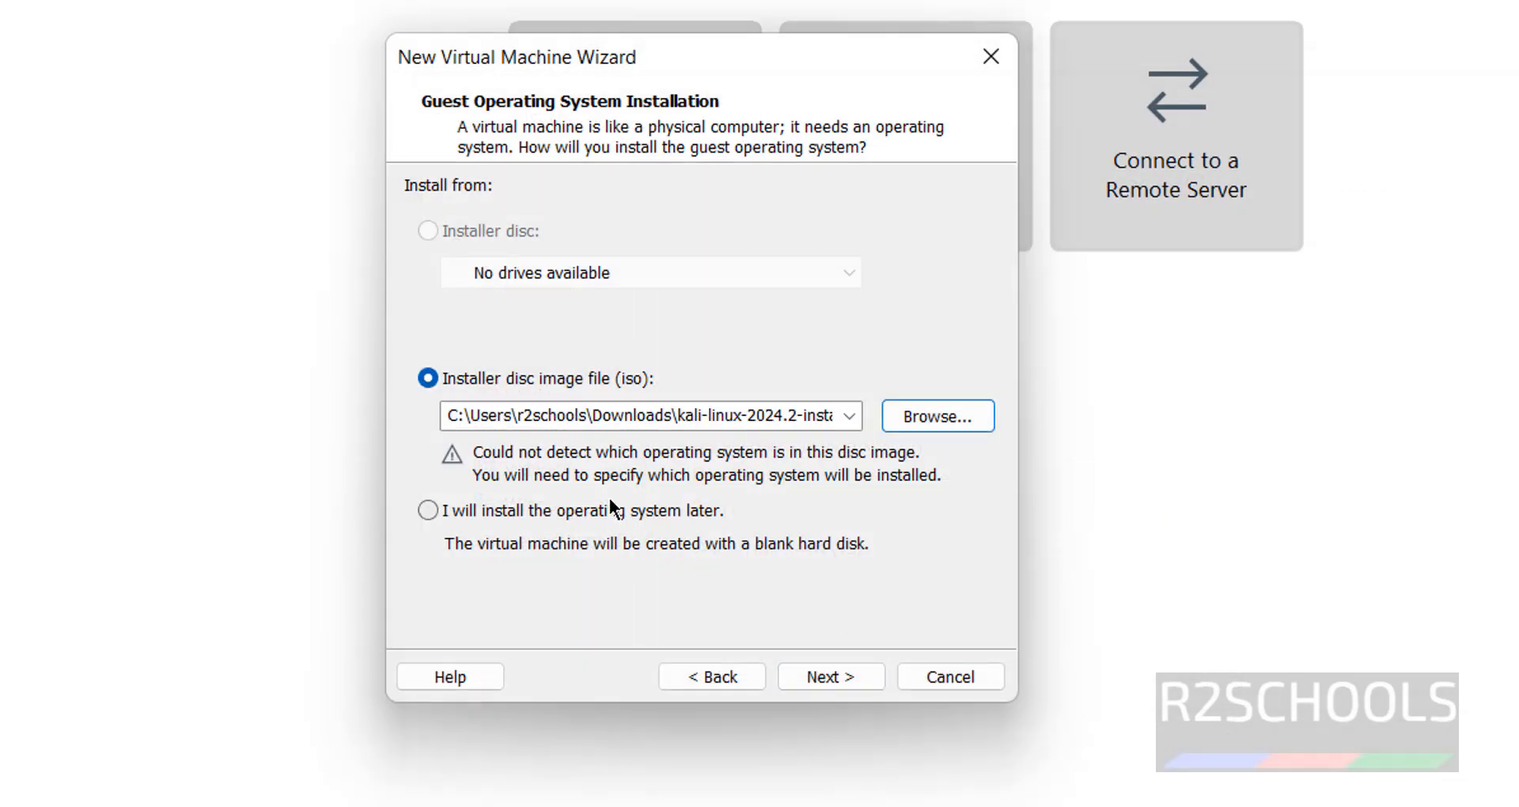
Keep the guest operating system as Linux, Ubuntu 64-bit
click(835, 676)
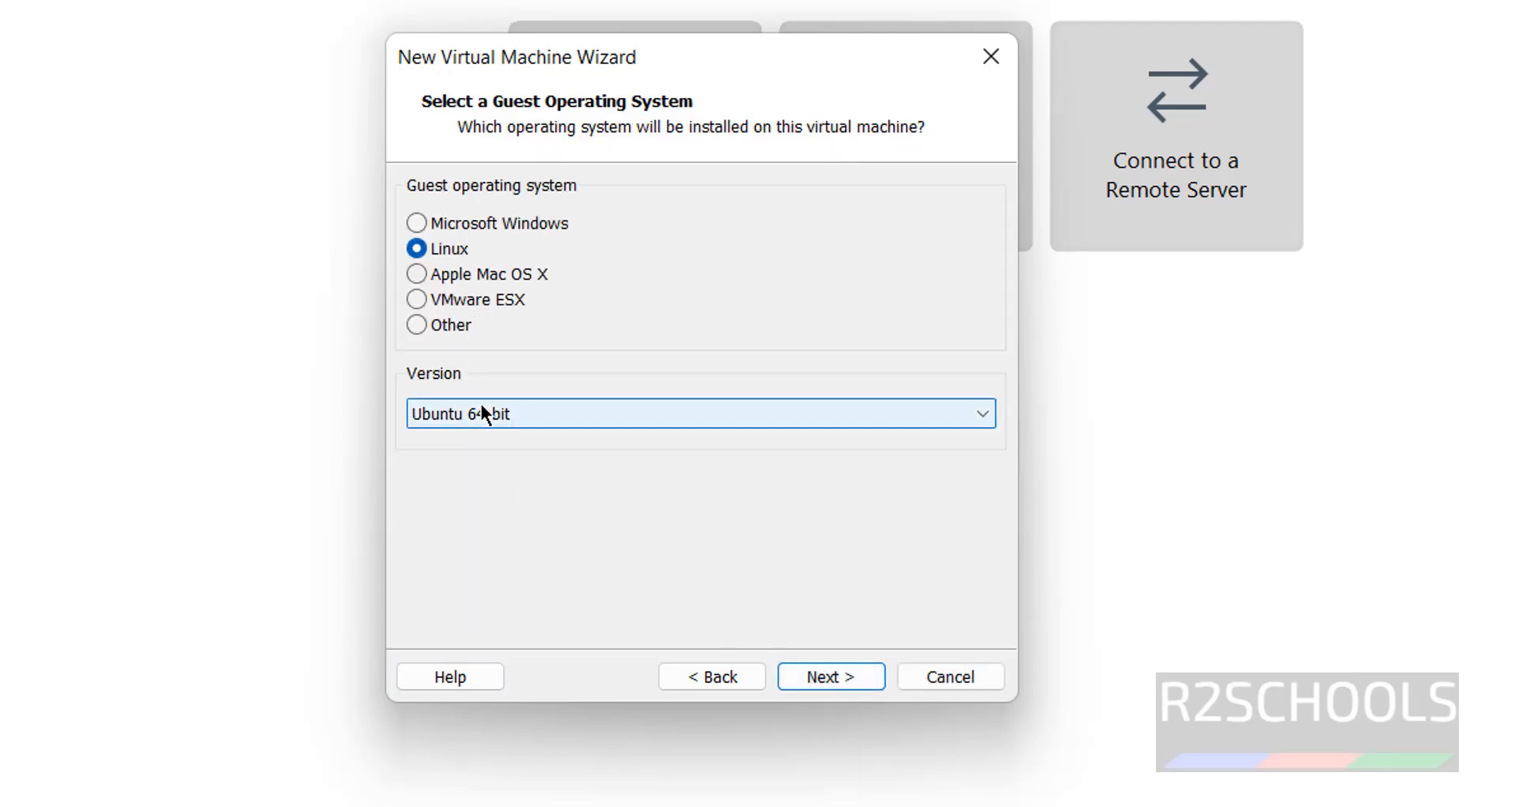
click(481, 413)
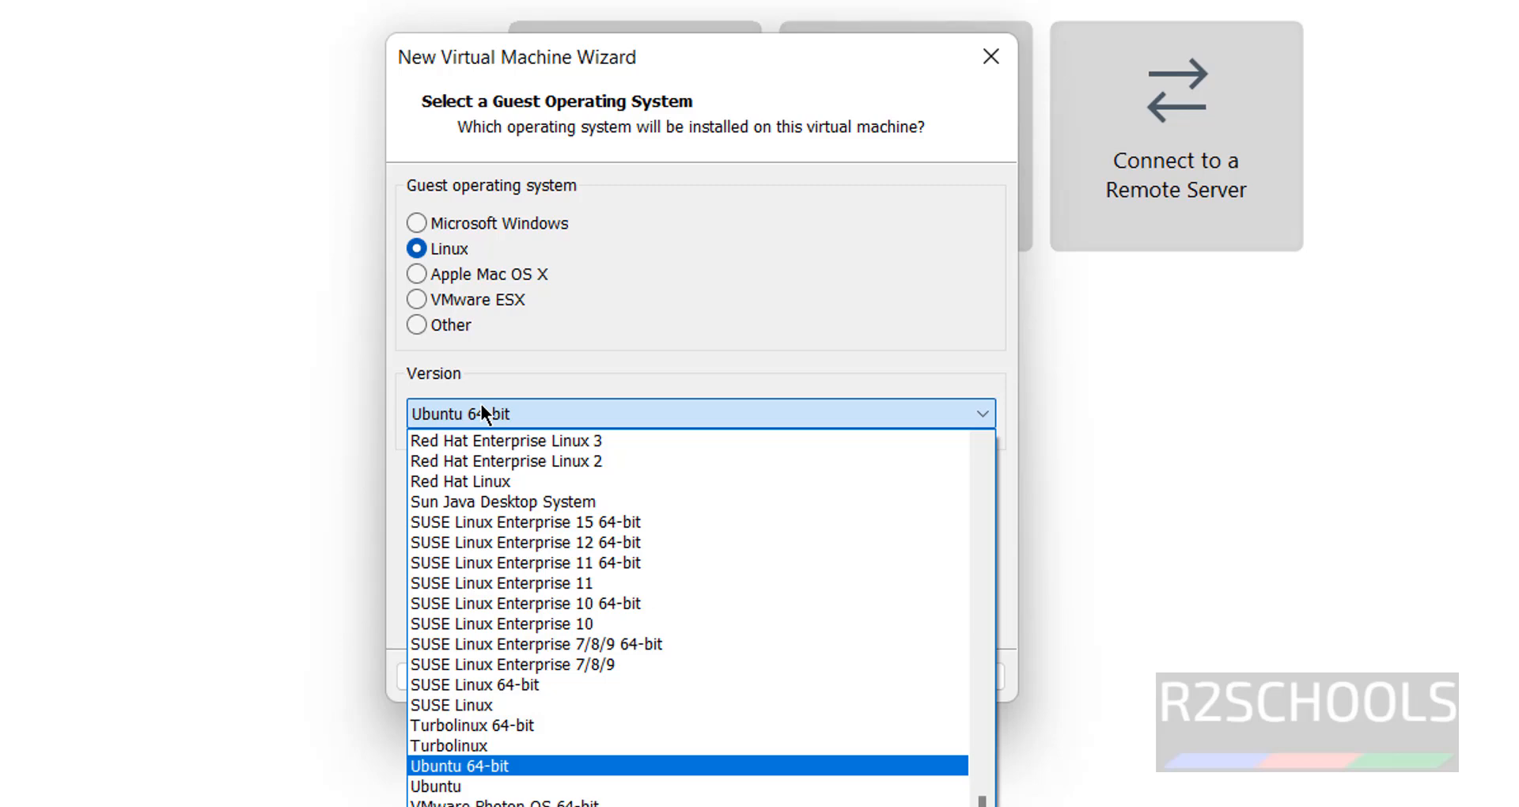
click(688, 411)
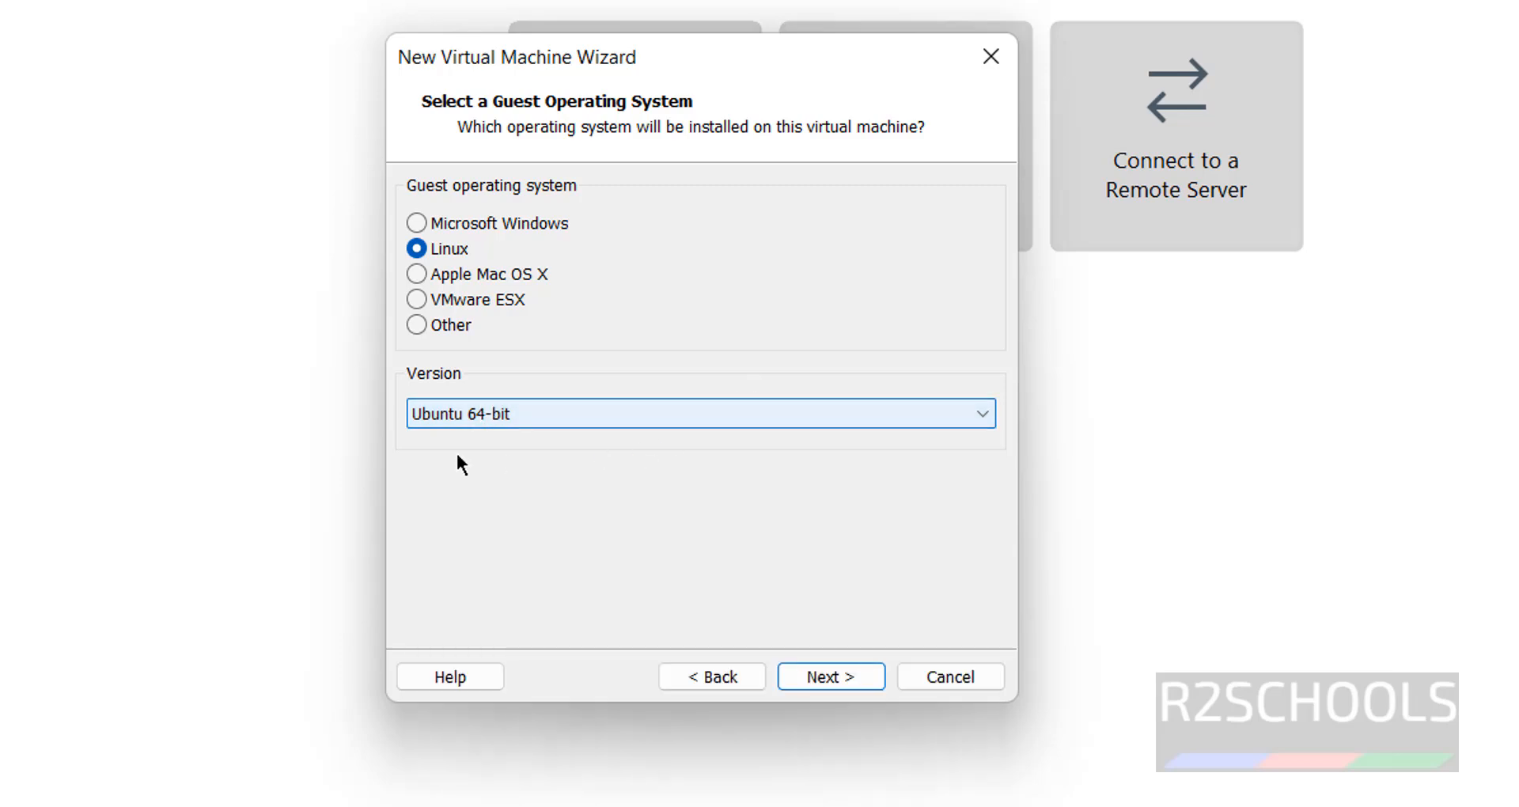
click(815, 678)
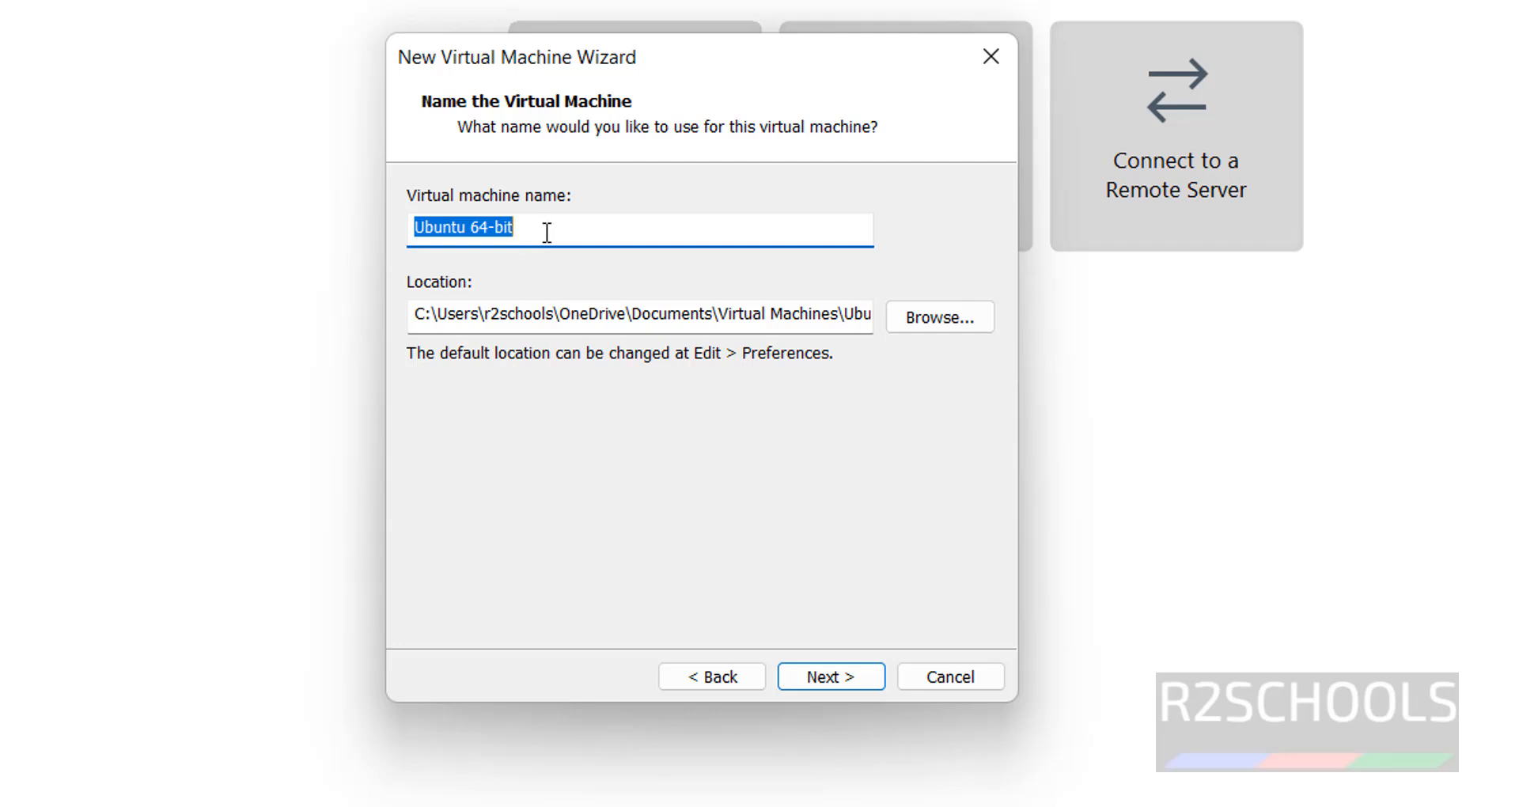
Name the virtual machine KaliP20242VM, correcting the typo, and copy the name
text(KaliP)
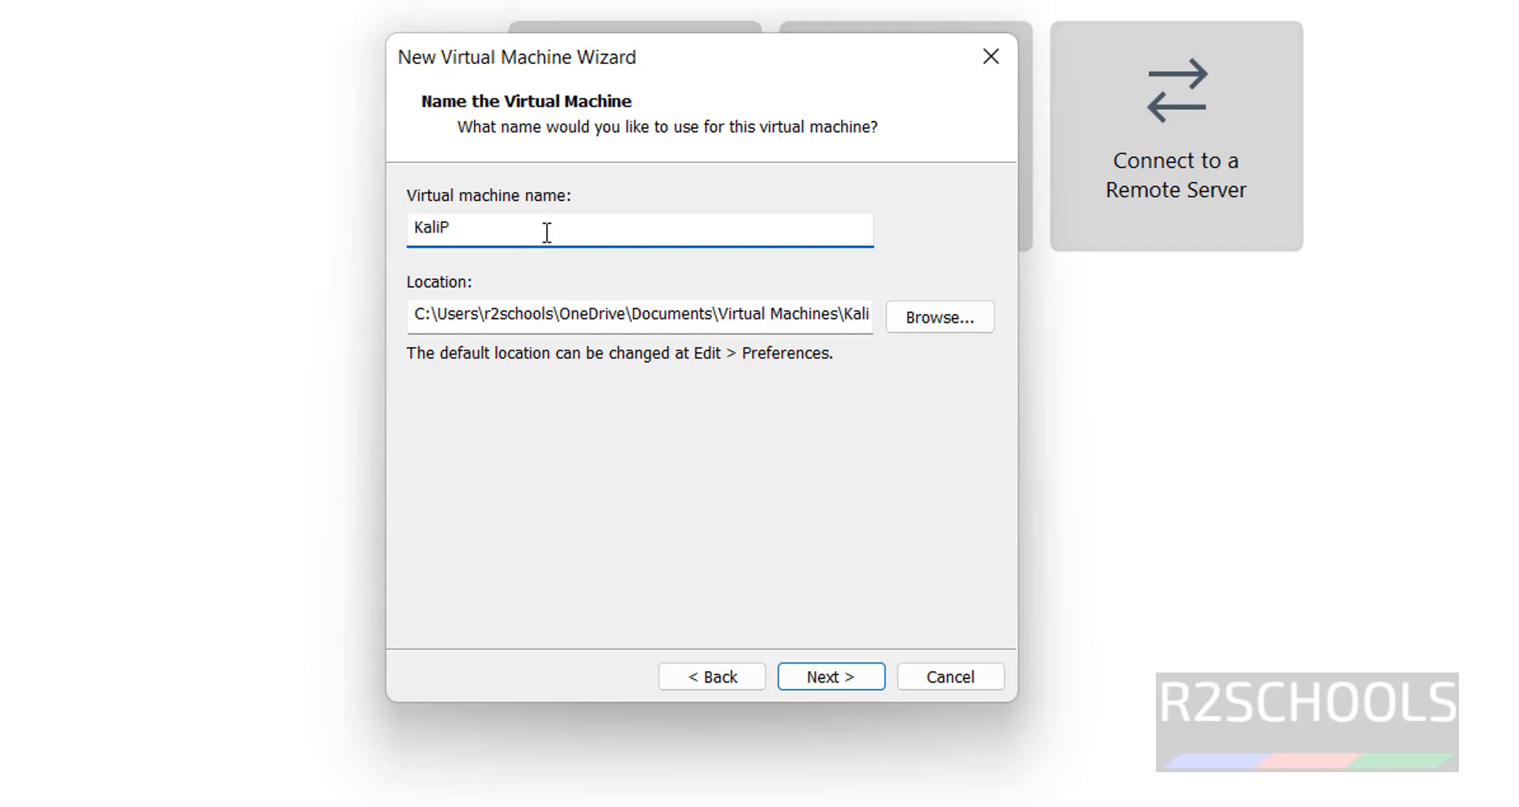
text(29242VM)
drag(587, 227, 309, 227)
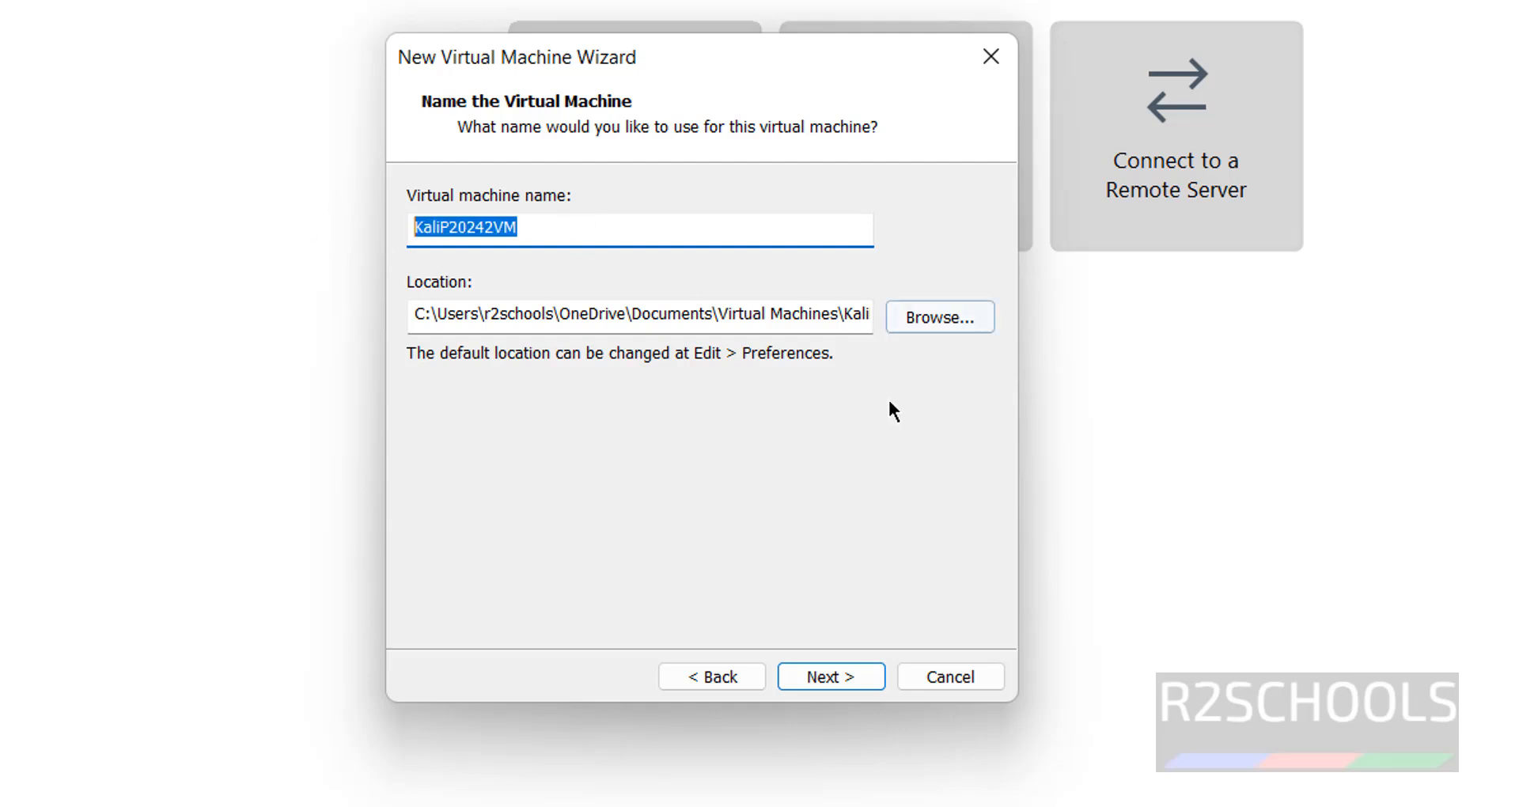
click(958, 319)
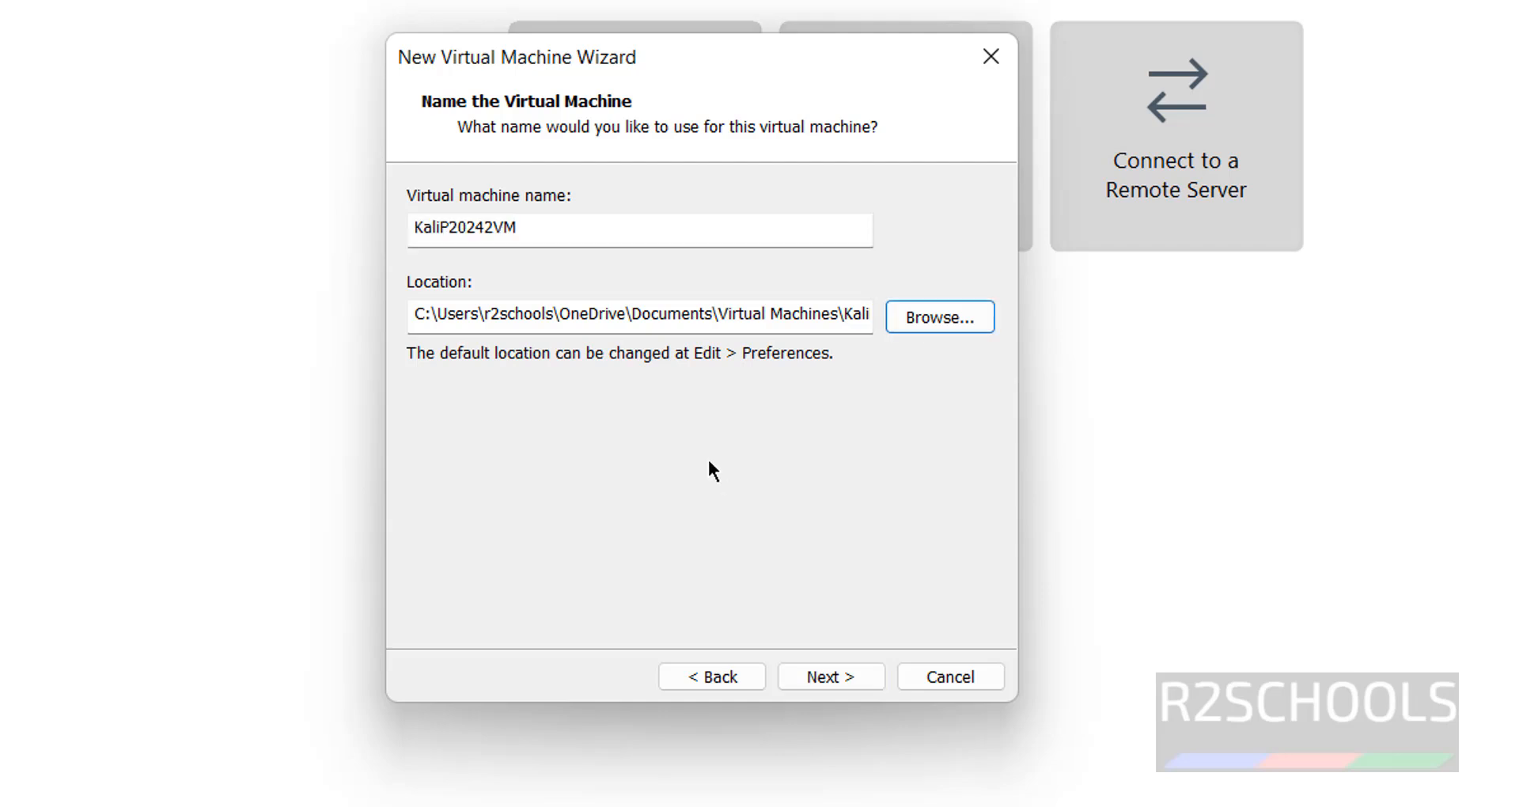
drag(599, 228, 394, 242)
key(ctrl+c)
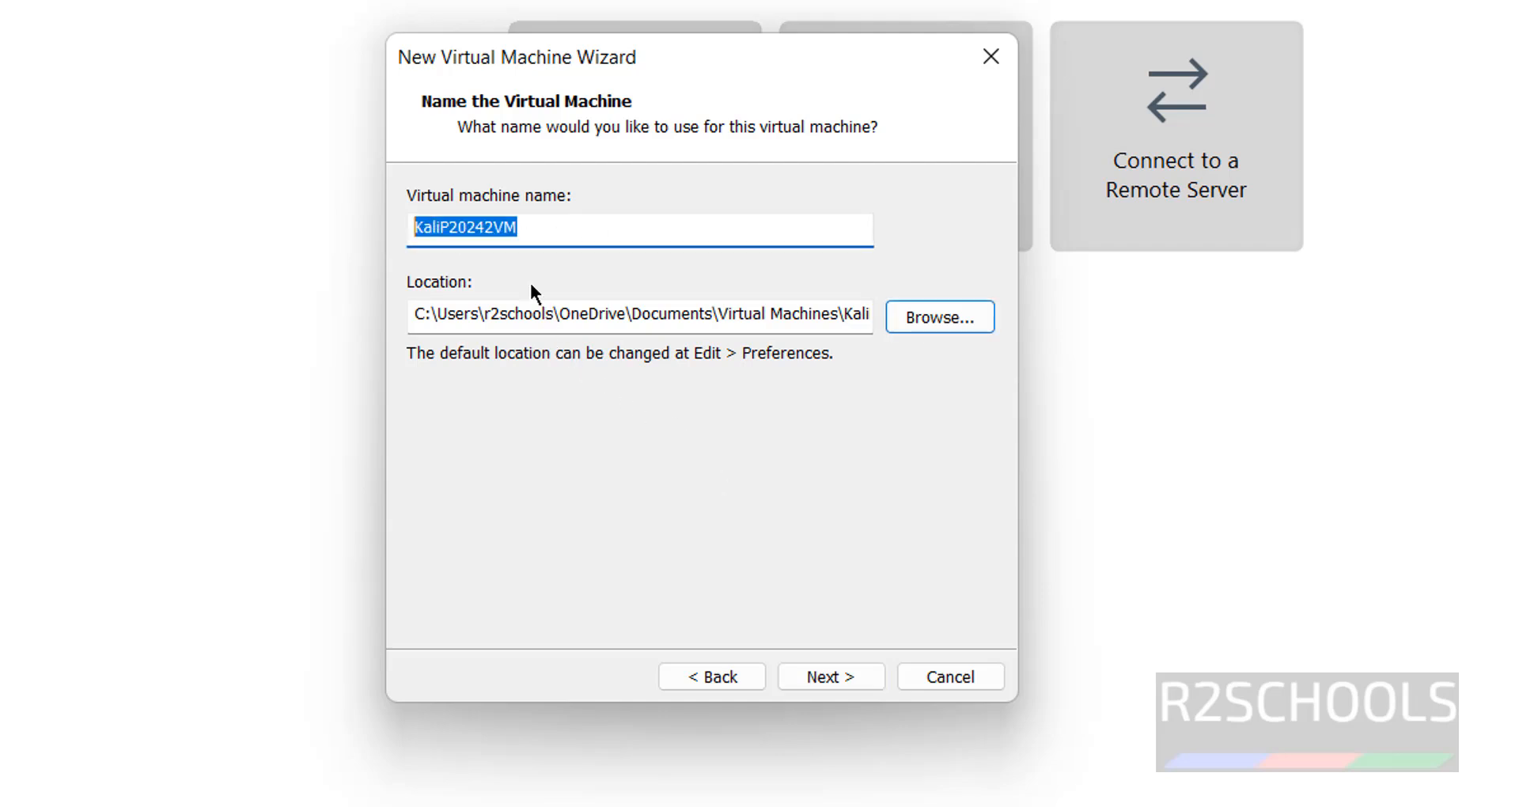
Store the VM in a new H:\VMS\KaliP20242VM folder and keep the disk as a single file
click(940, 315)
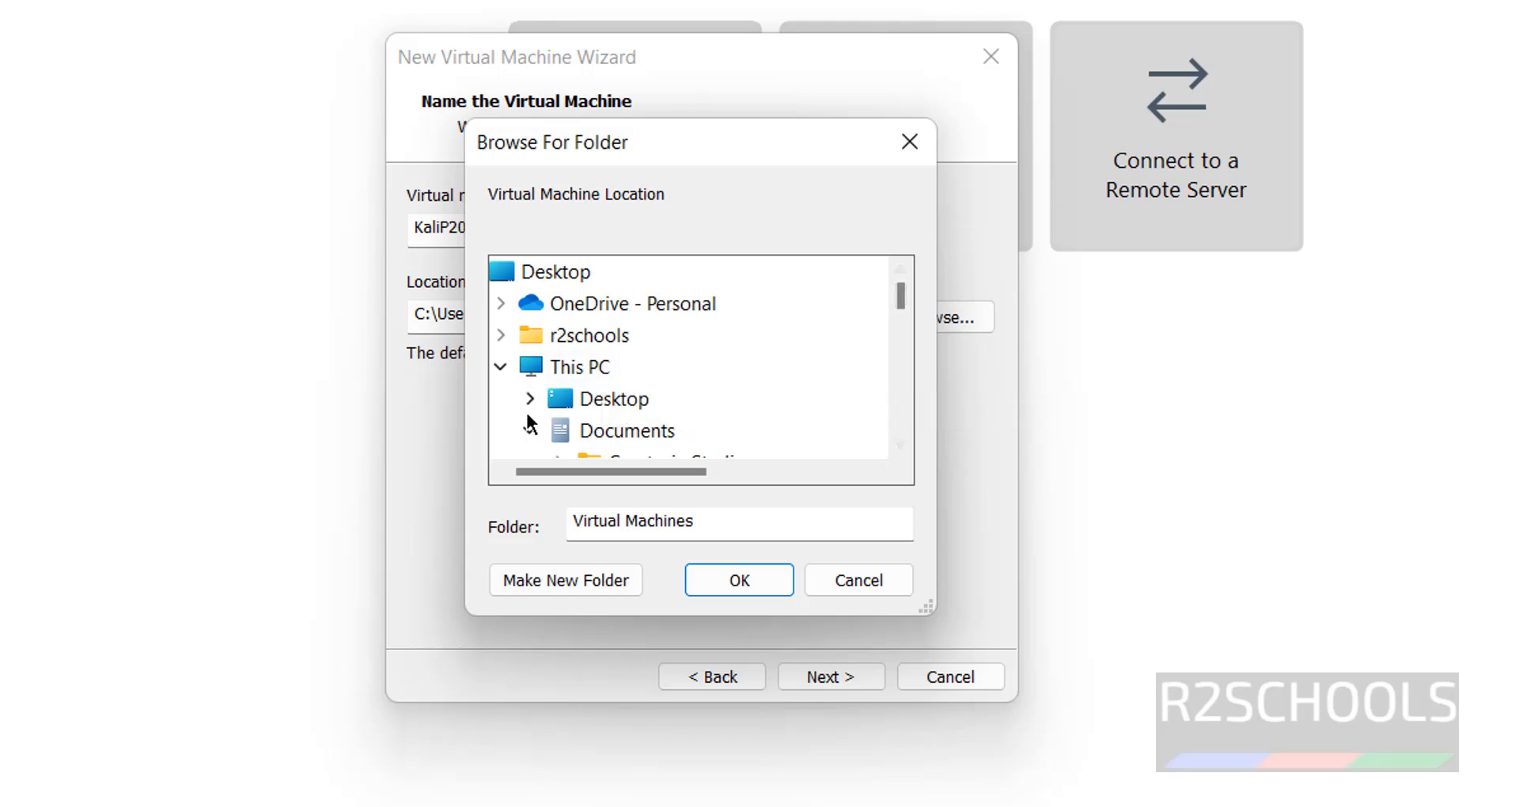
scroll(716, 407, down, 3)
double_click(688, 367)
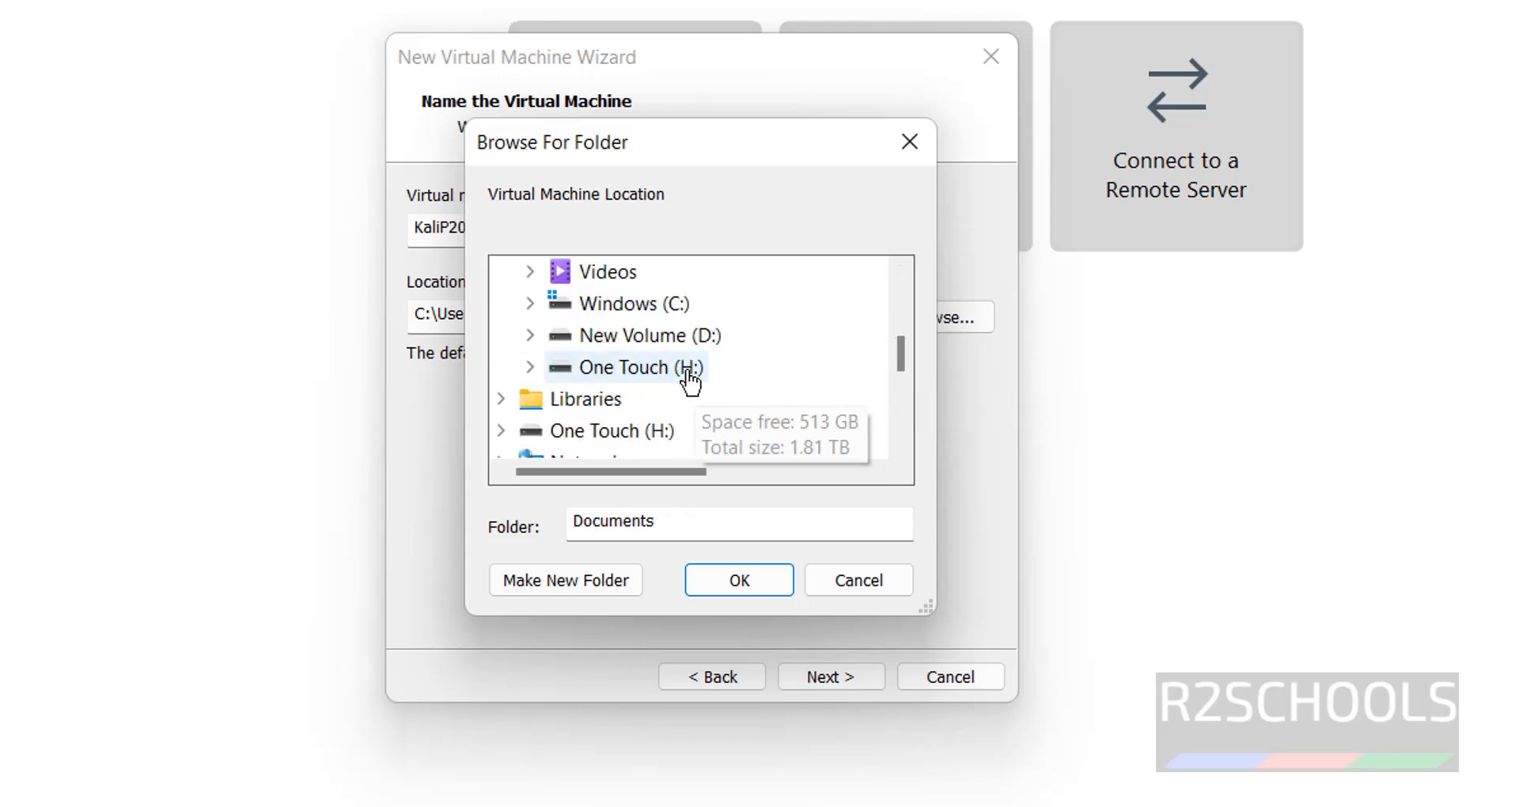
scroll(716, 408, down, 5)
double_click(616, 364)
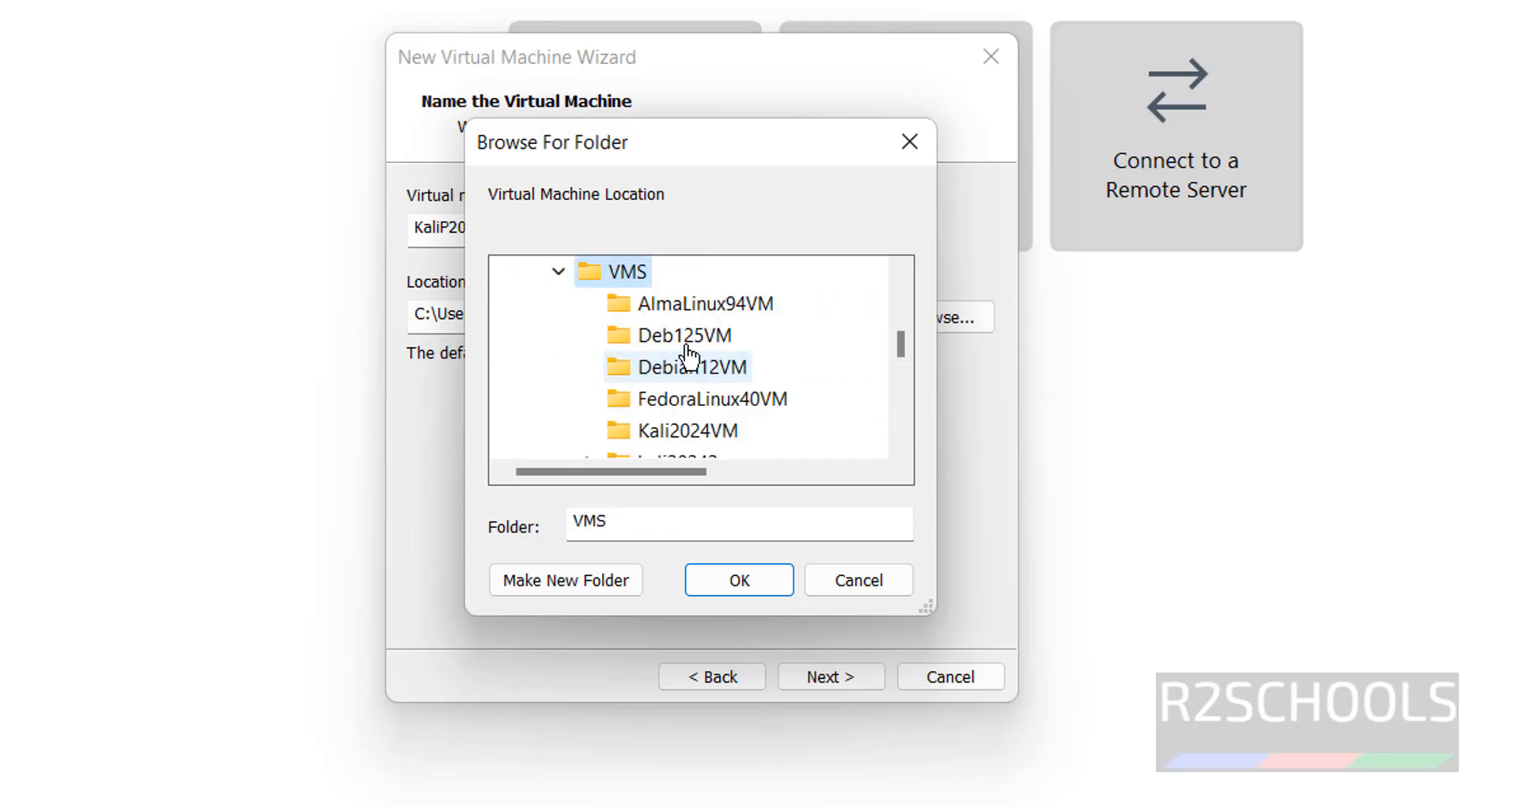
click(582, 581)
key(ctrl+v)
click(740, 582)
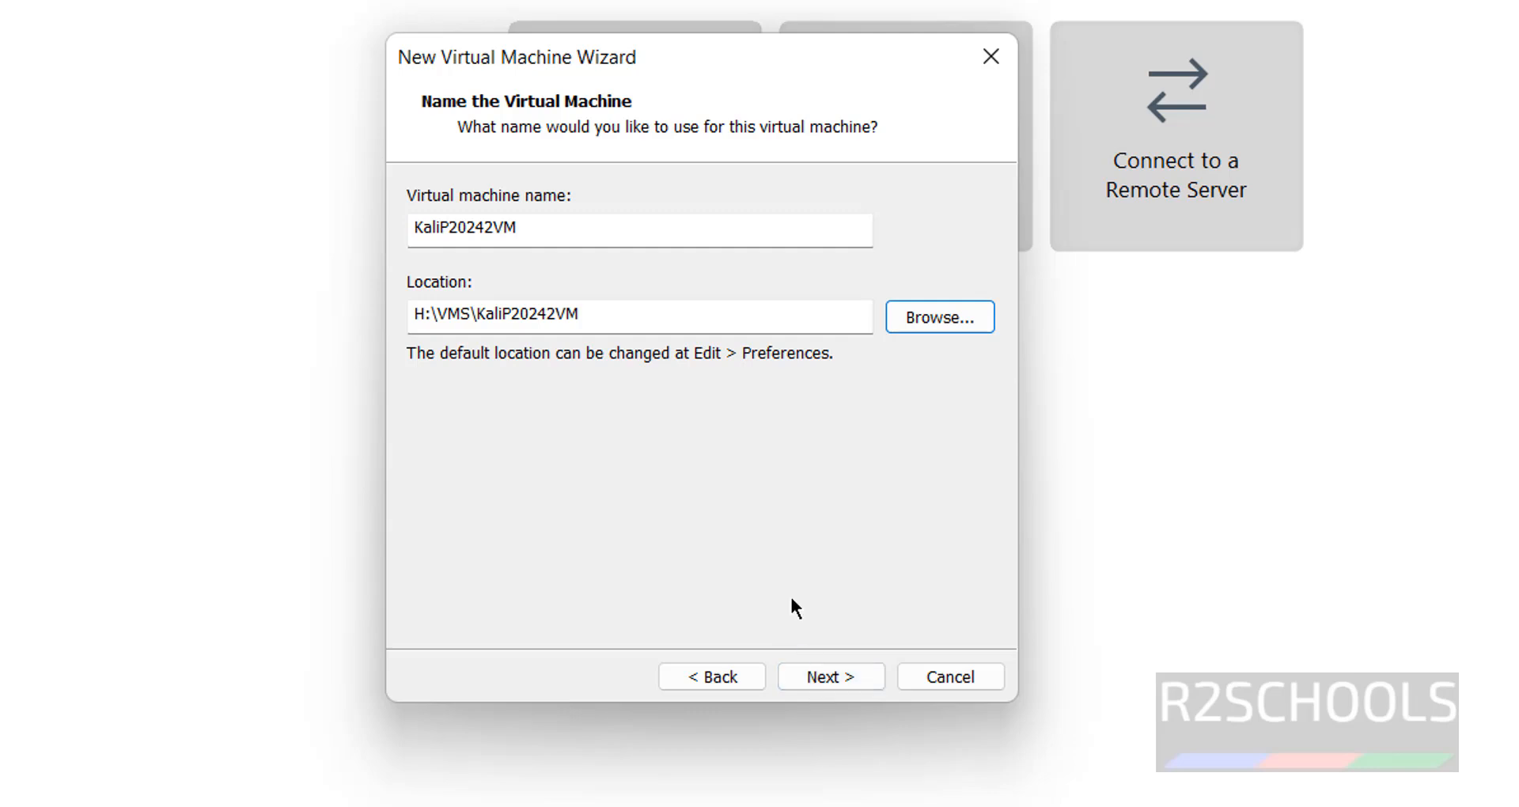
click(839, 677)
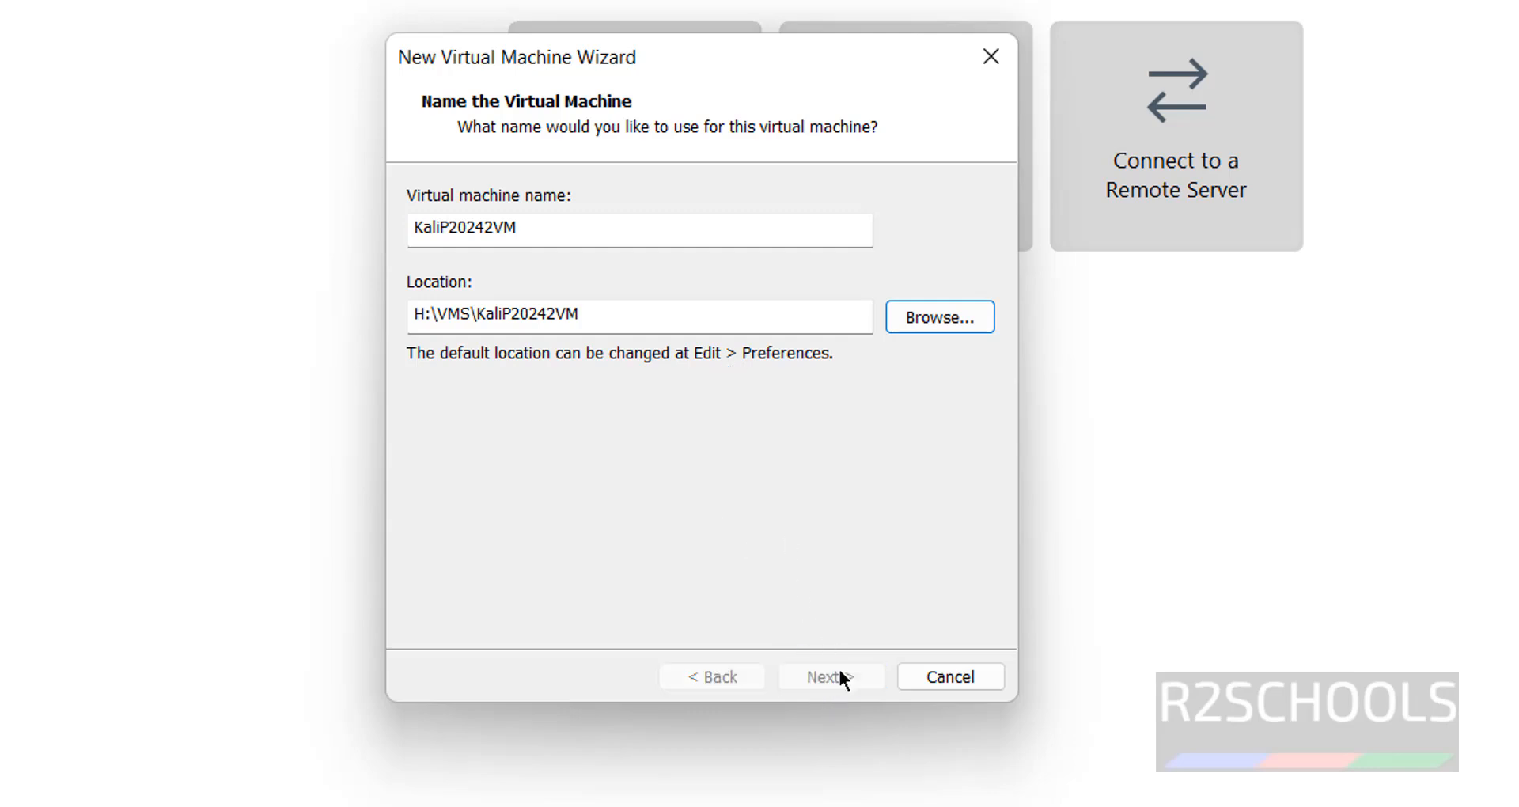
click(482, 392)
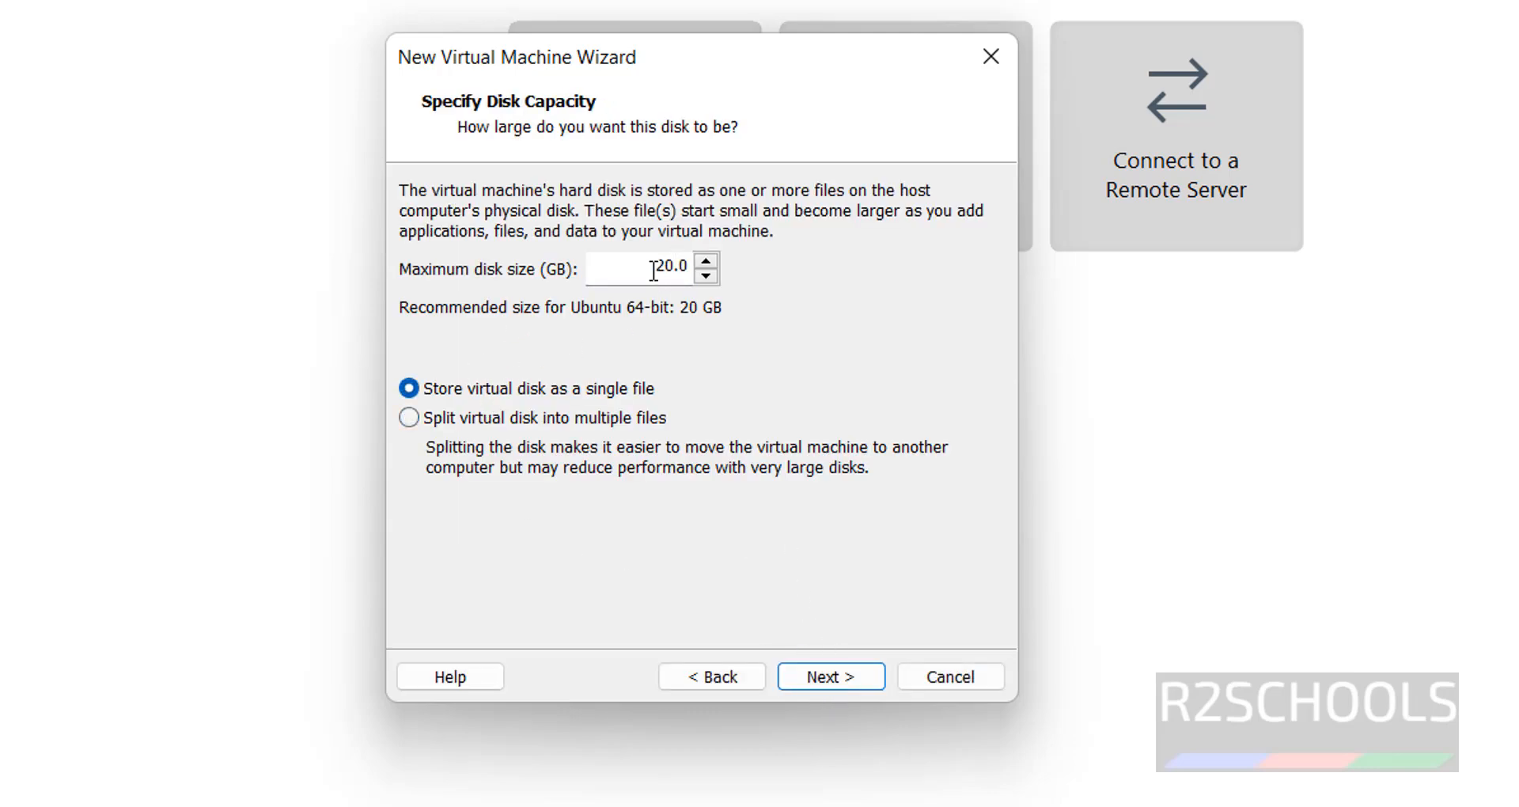
Set the virtual disk capacity to 100 GB and review the 4096 MB memory in the summary
drag(656, 267, 662, 267)
text(10)
click(805, 674)
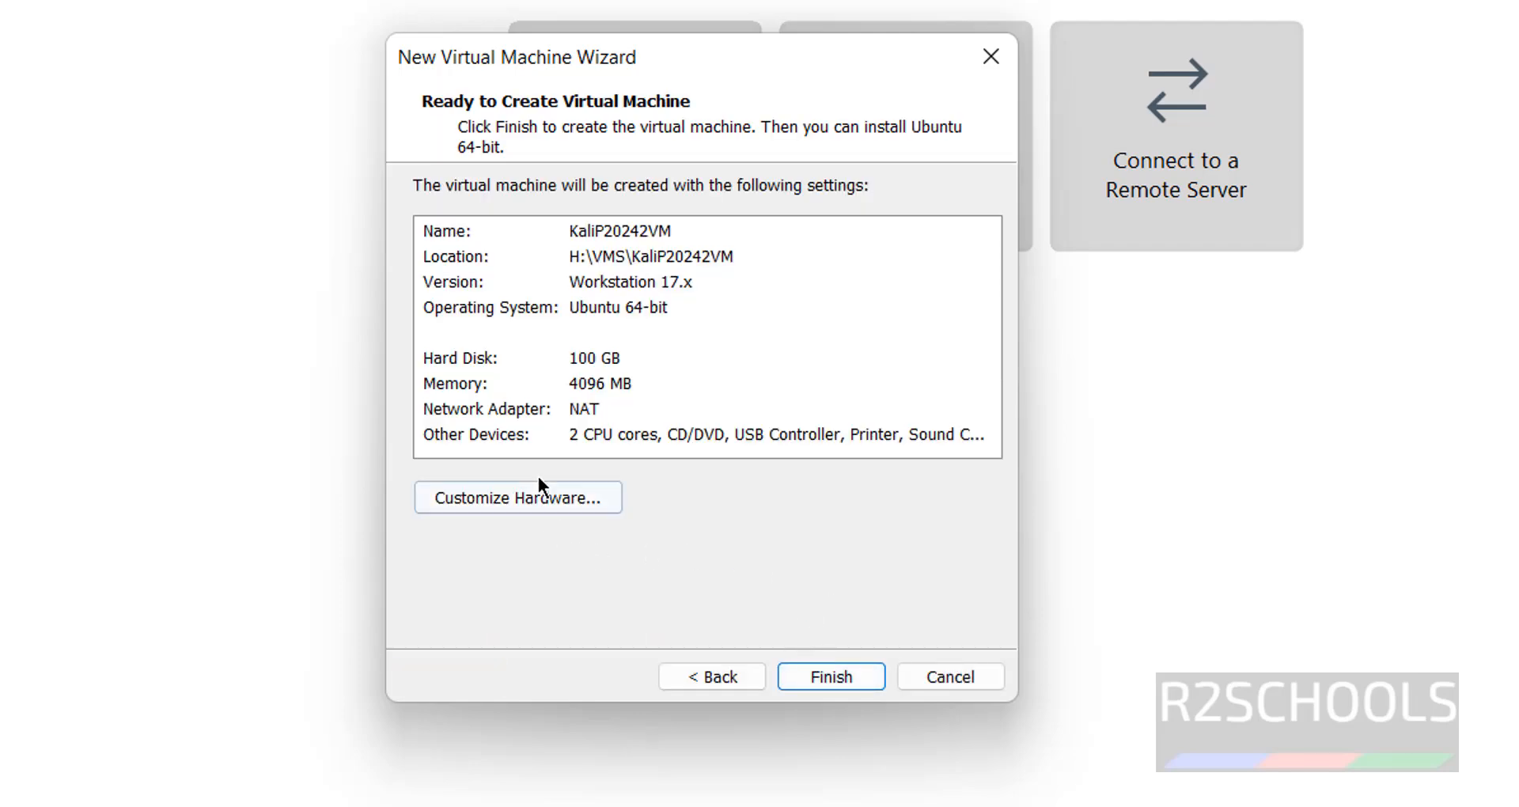
click(469, 383)
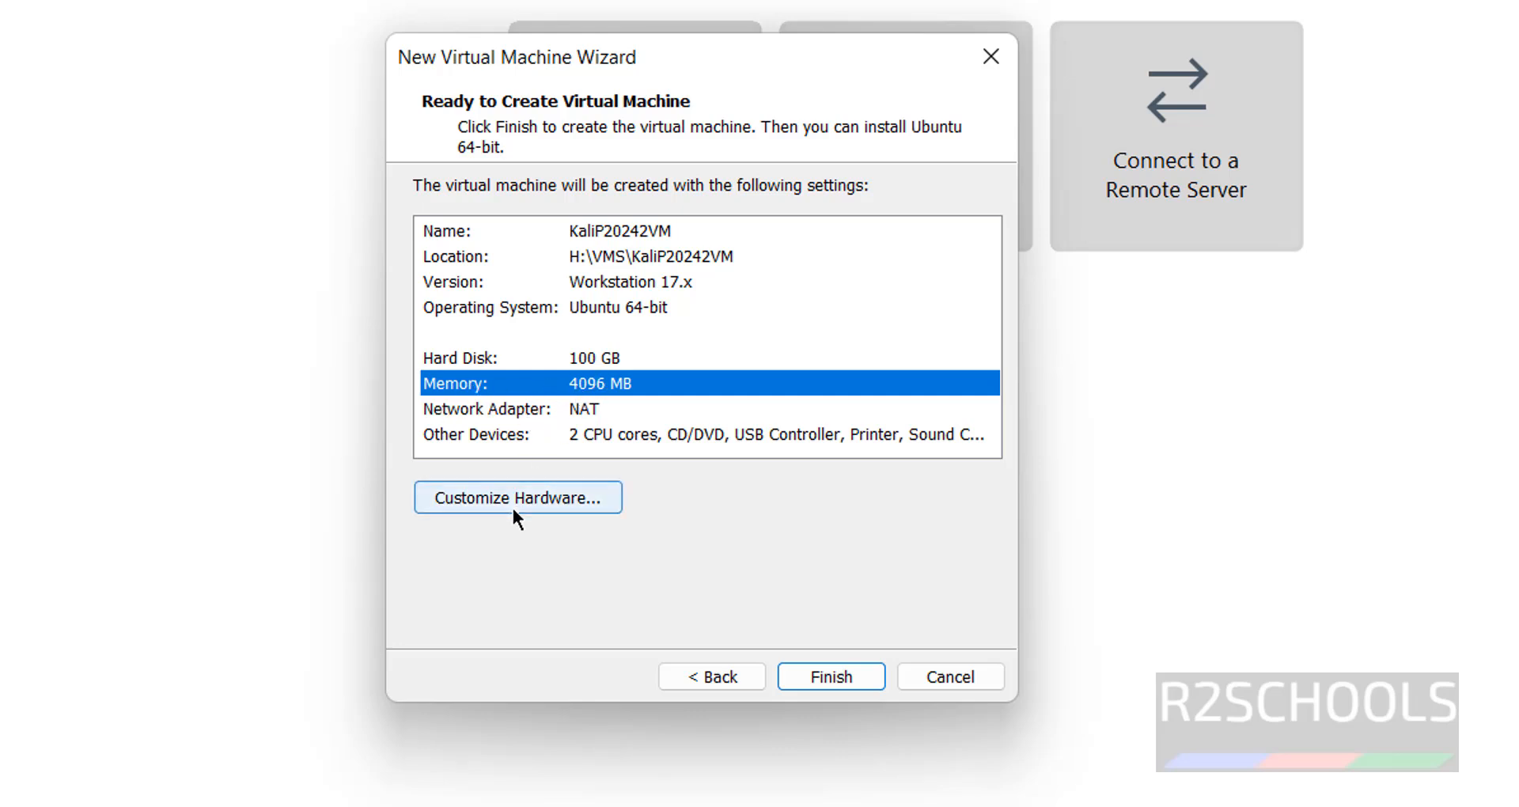
In Customize Hardware, adjust memory and enable Intel VT-x/EPT virtualization for the processors
click(586, 500)
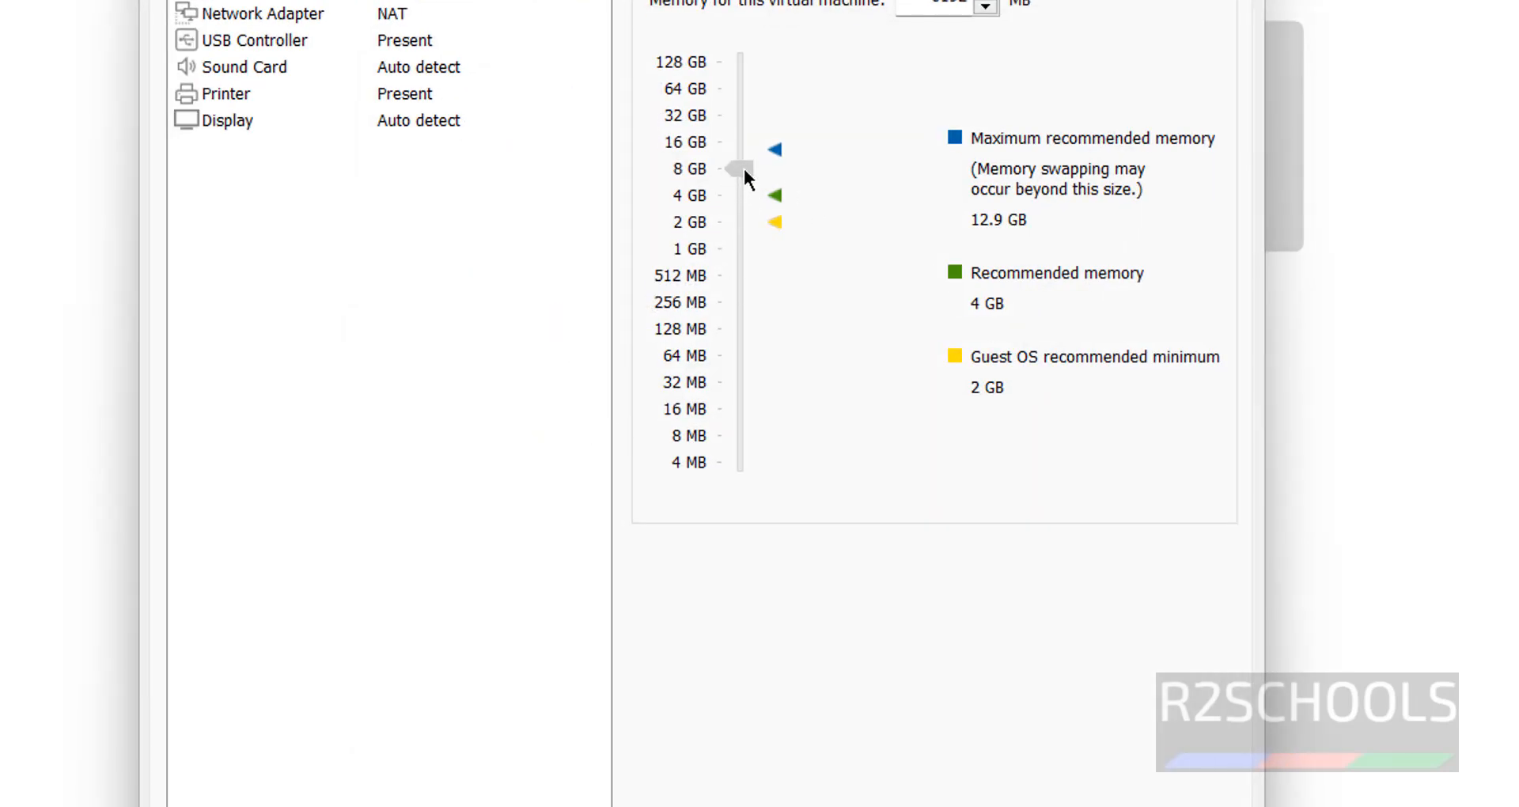
drag(830, 296, 851, 292)
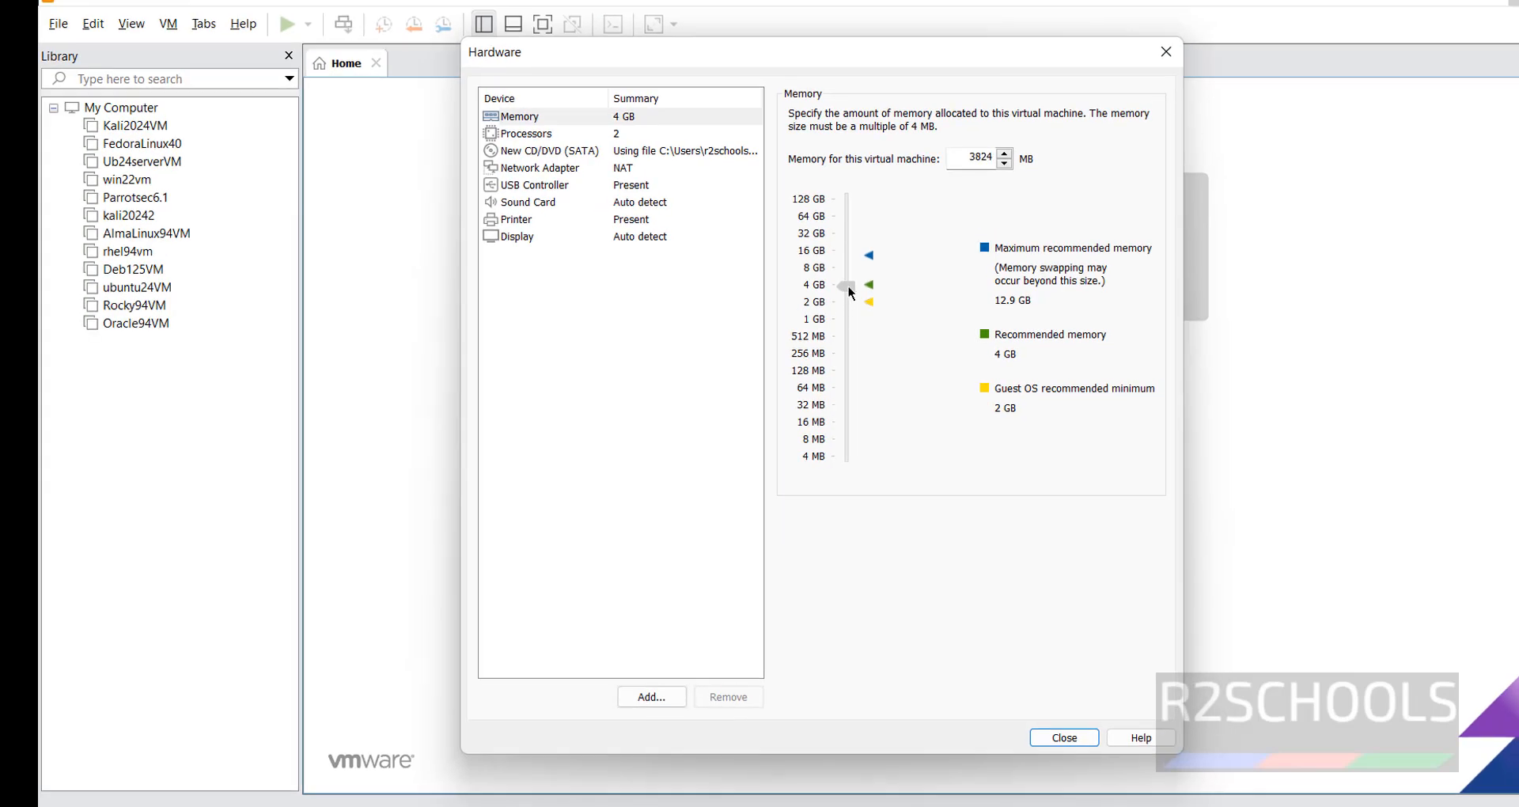
click(568, 136)
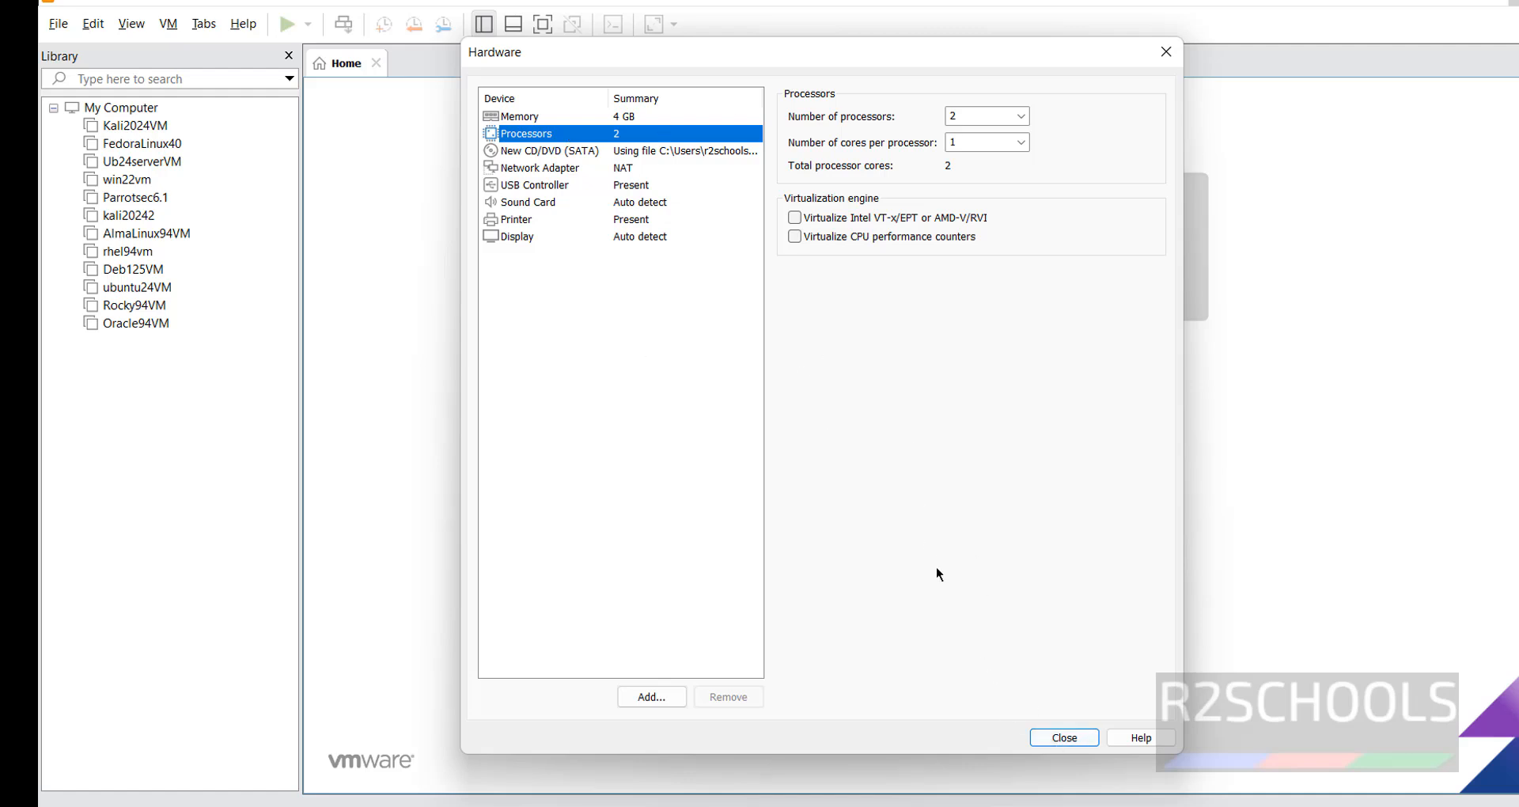
click(852, 217)
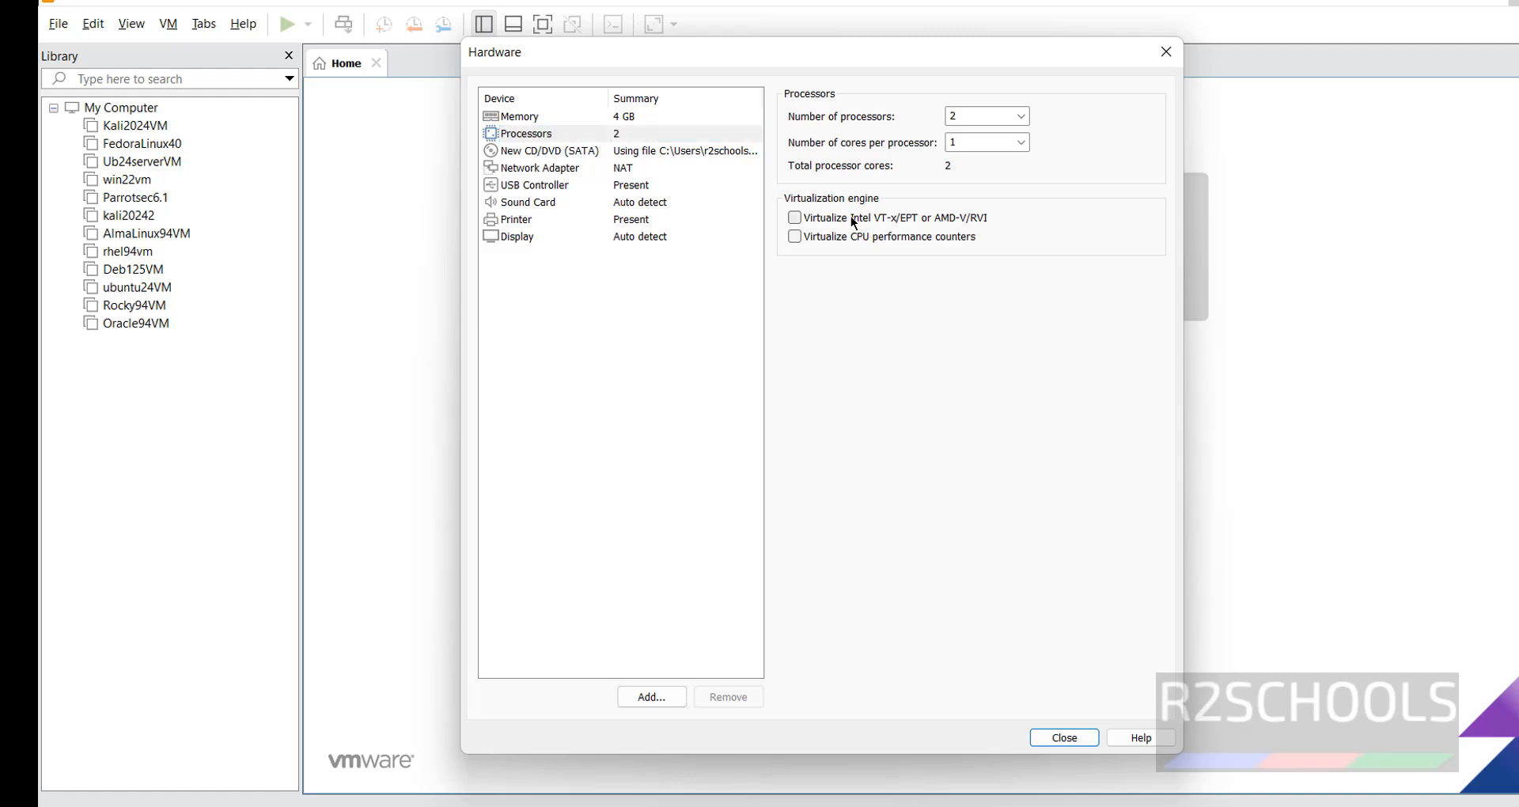
click(798, 236)
click(1065, 737)
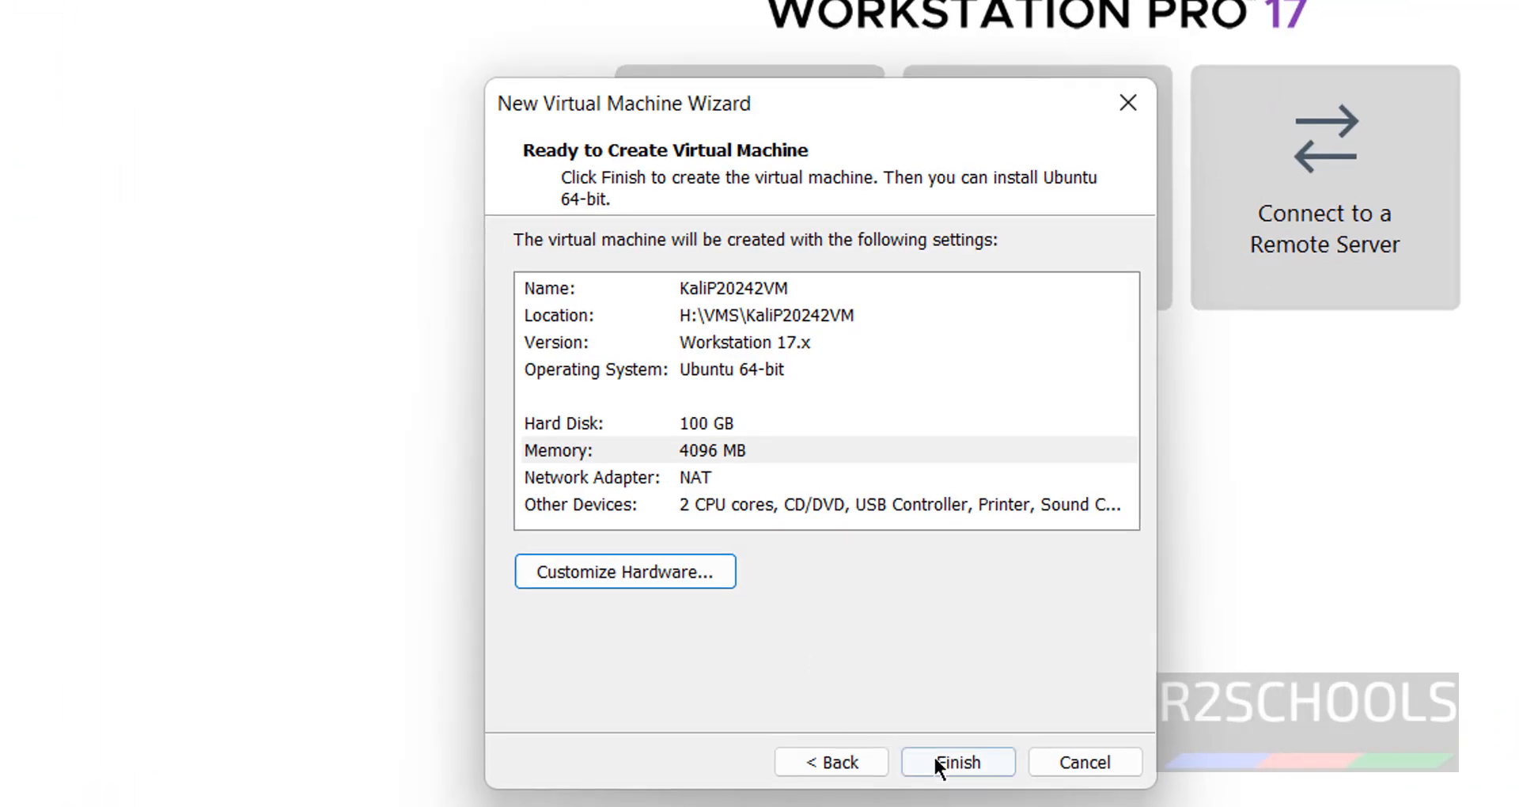
Finish creating KaliP20242VM and power it on to the Kali installer menu
click(954, 762)
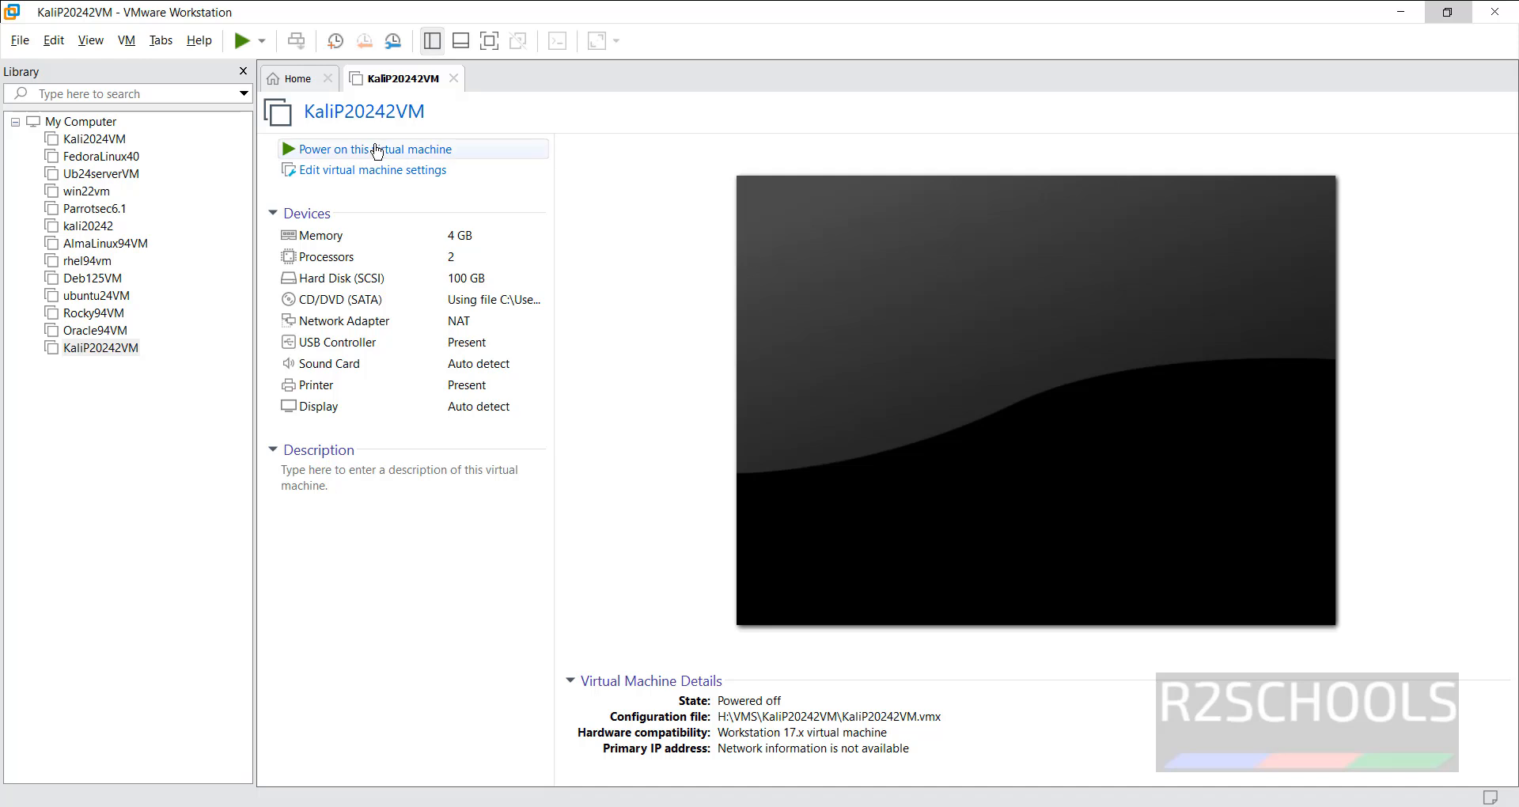
click(440, 152)
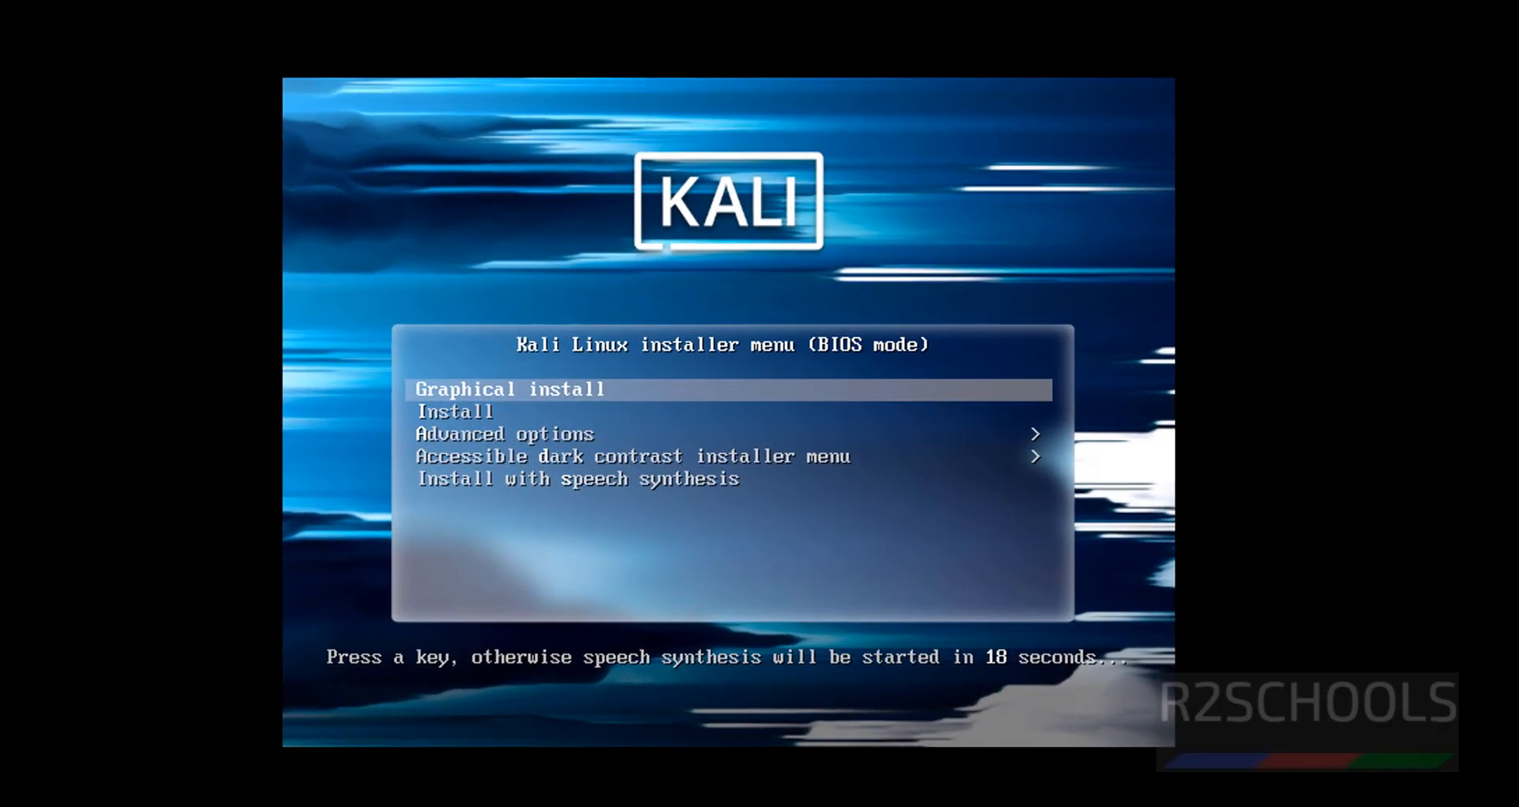
Start Graphical install and accept English, United States, and the American English keymap
key(Up)
key(Return)
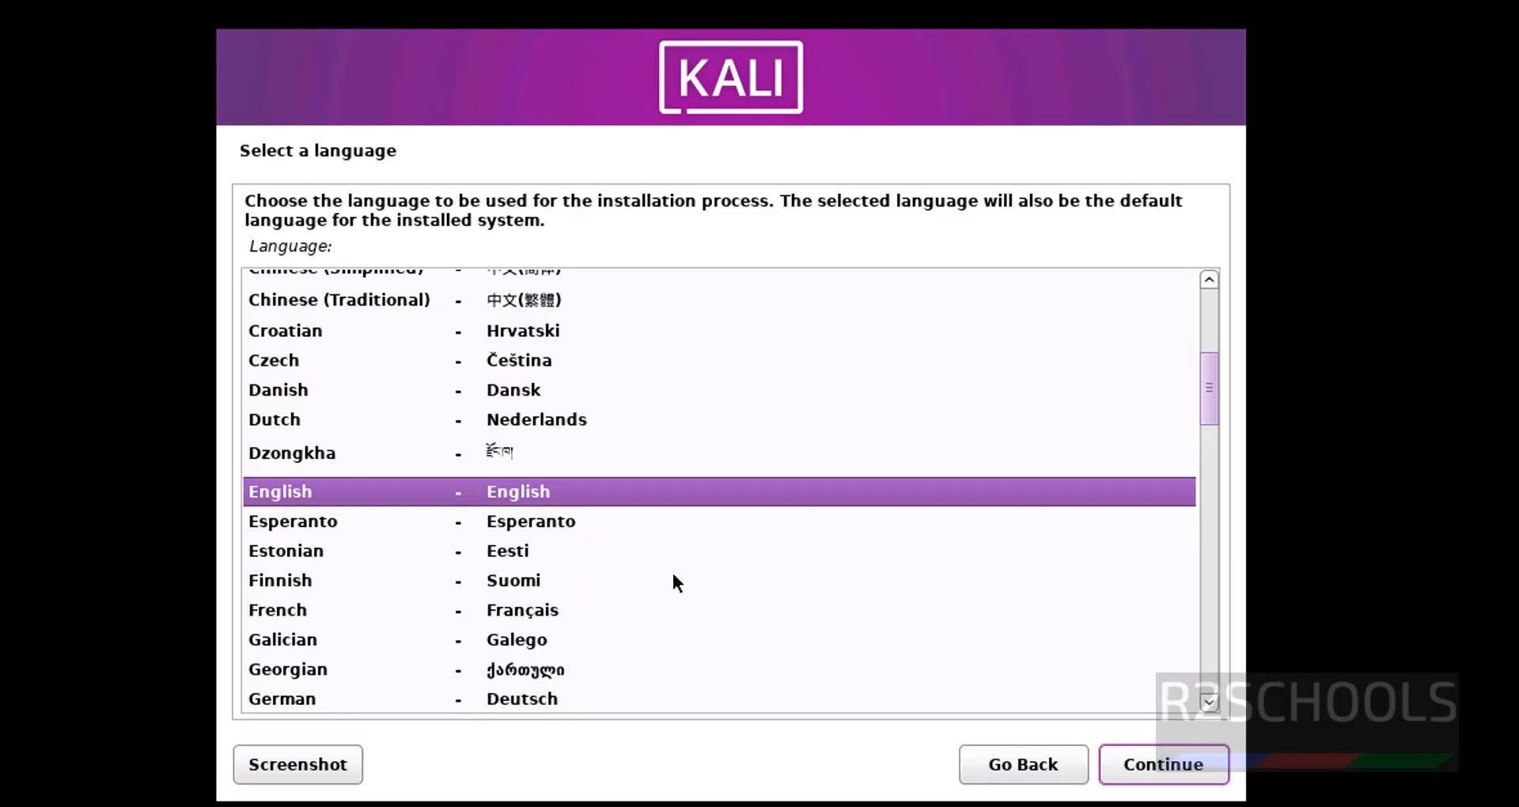
click(1190, 761)
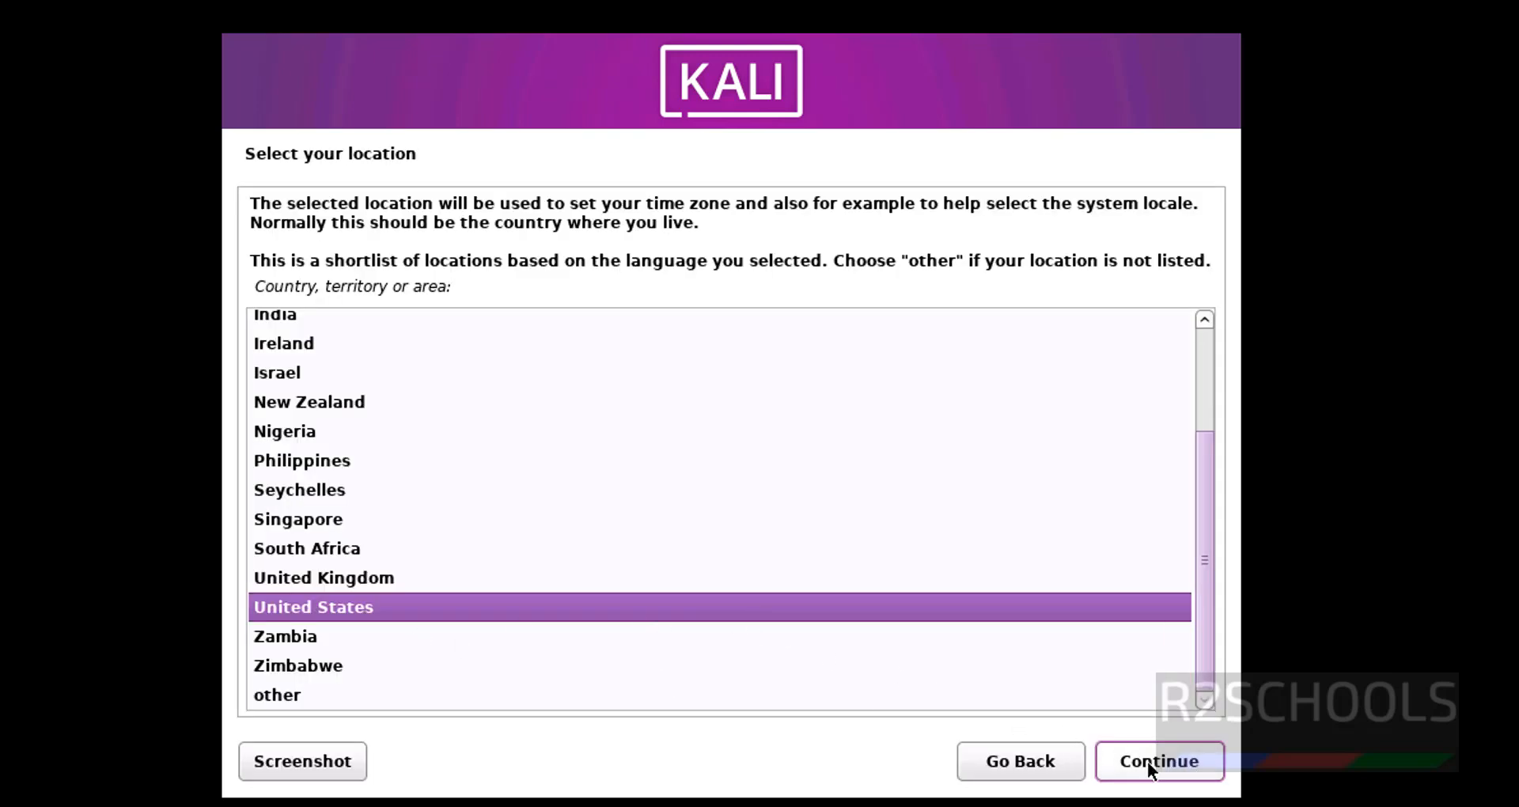
click(1171, 769)
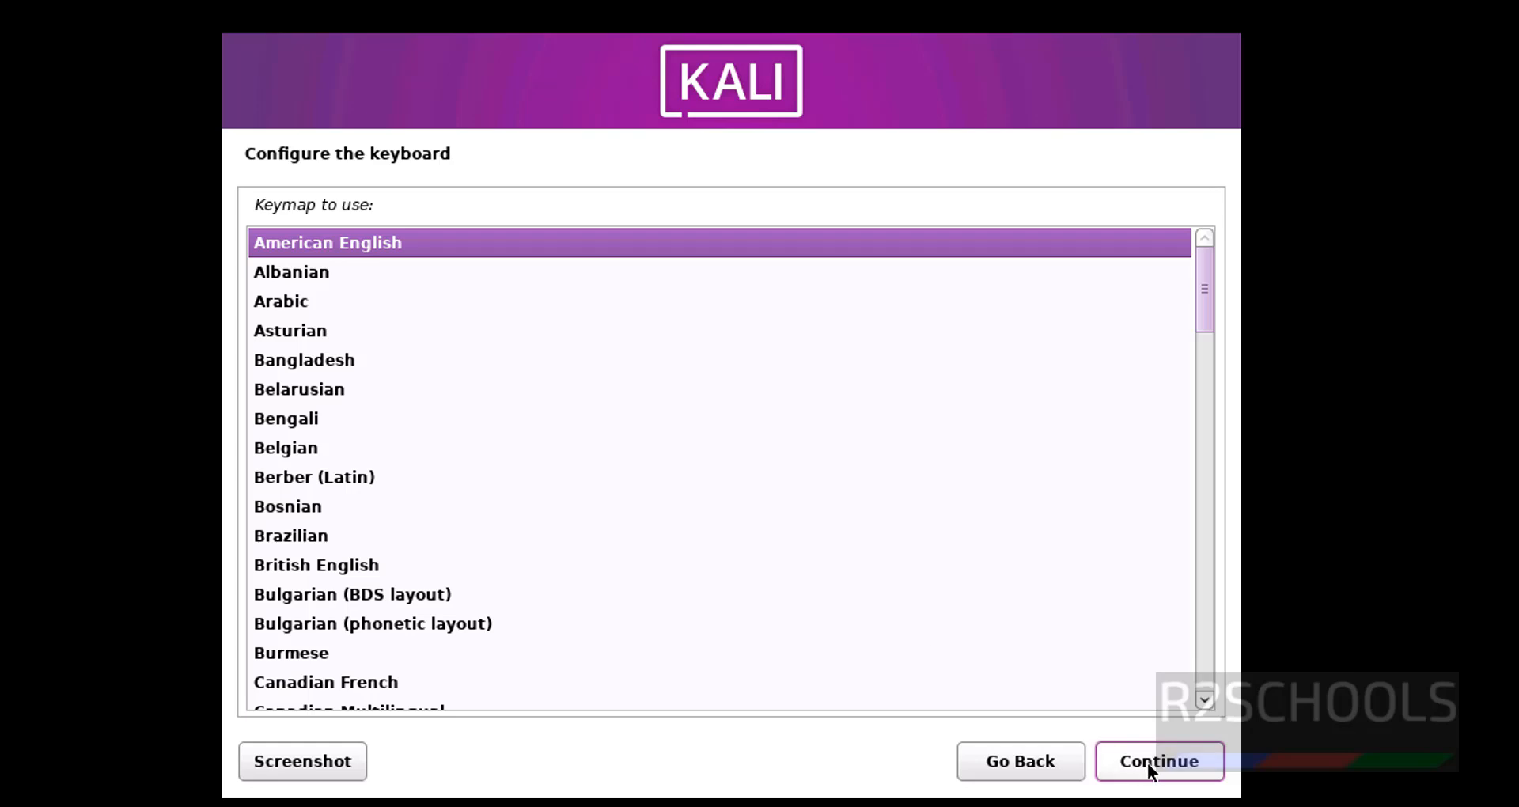
click(1148, 763)
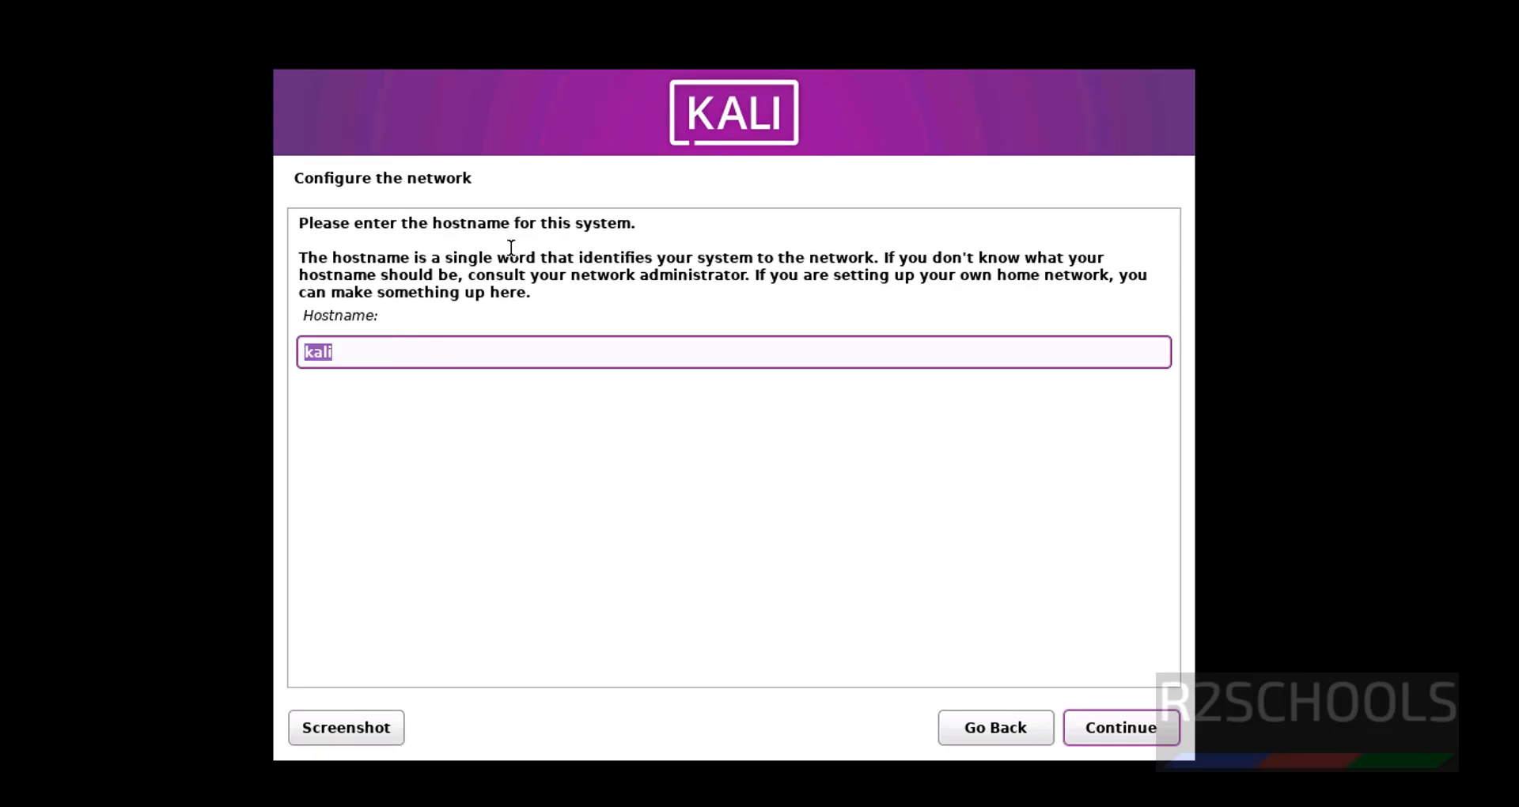
Set the hostname to kali2024 and leave the domain name empty
text(kali2024p)
click(1103, 730)
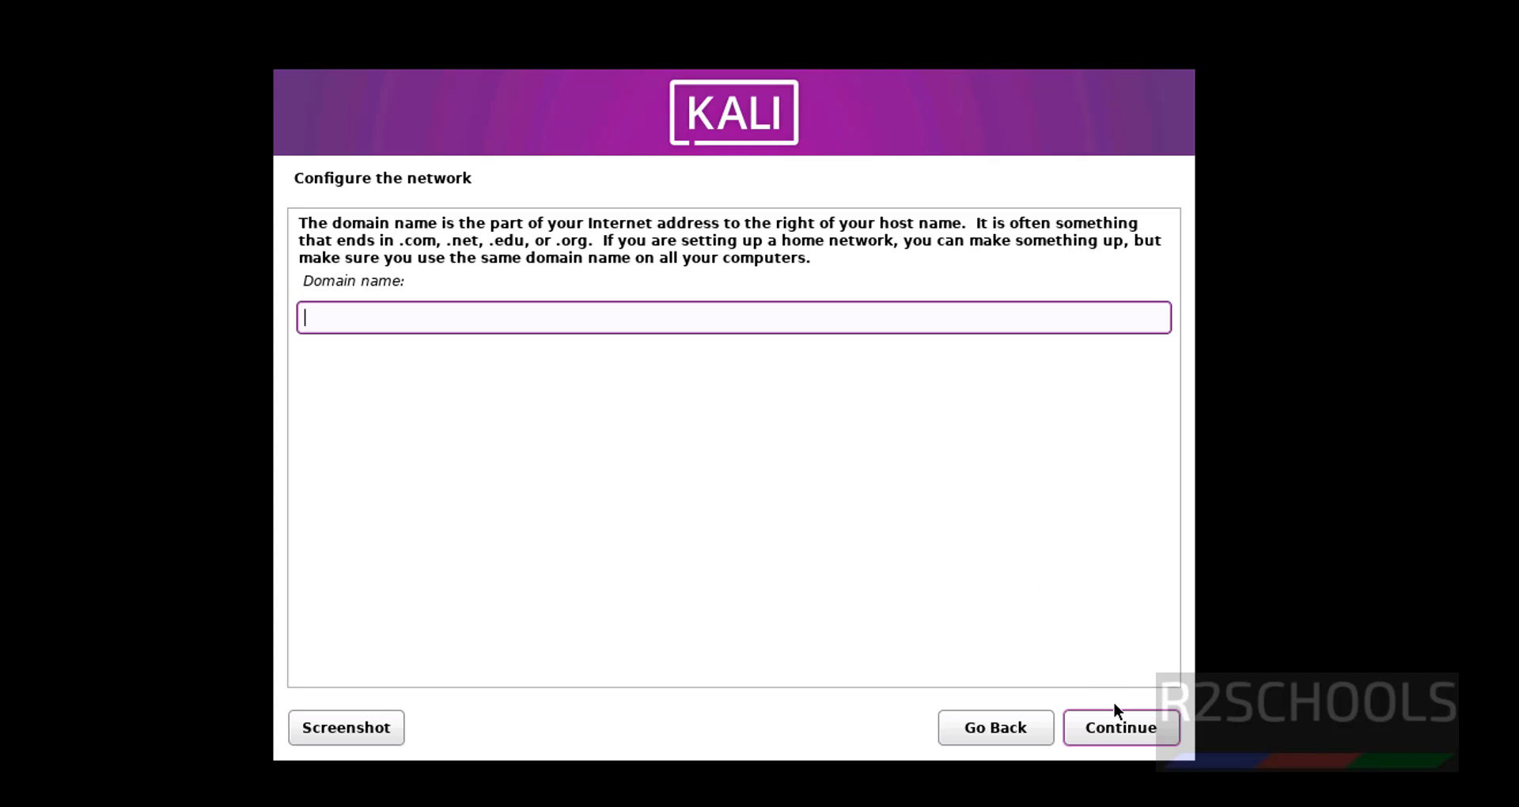
click(1115, 730)
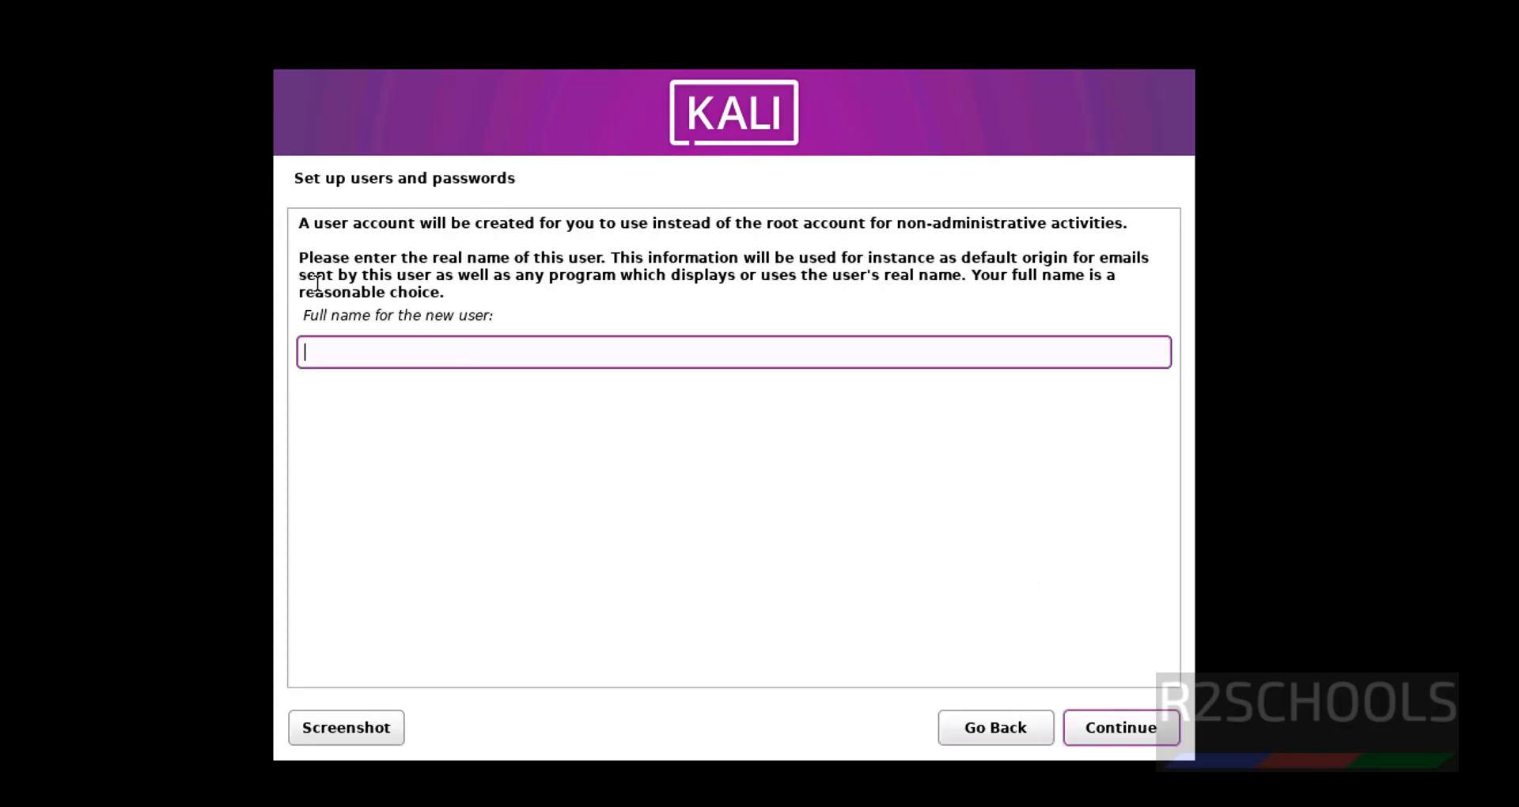
Enter the new user's full name, fixing a typo, and accept the suggested username
text(r2schools)
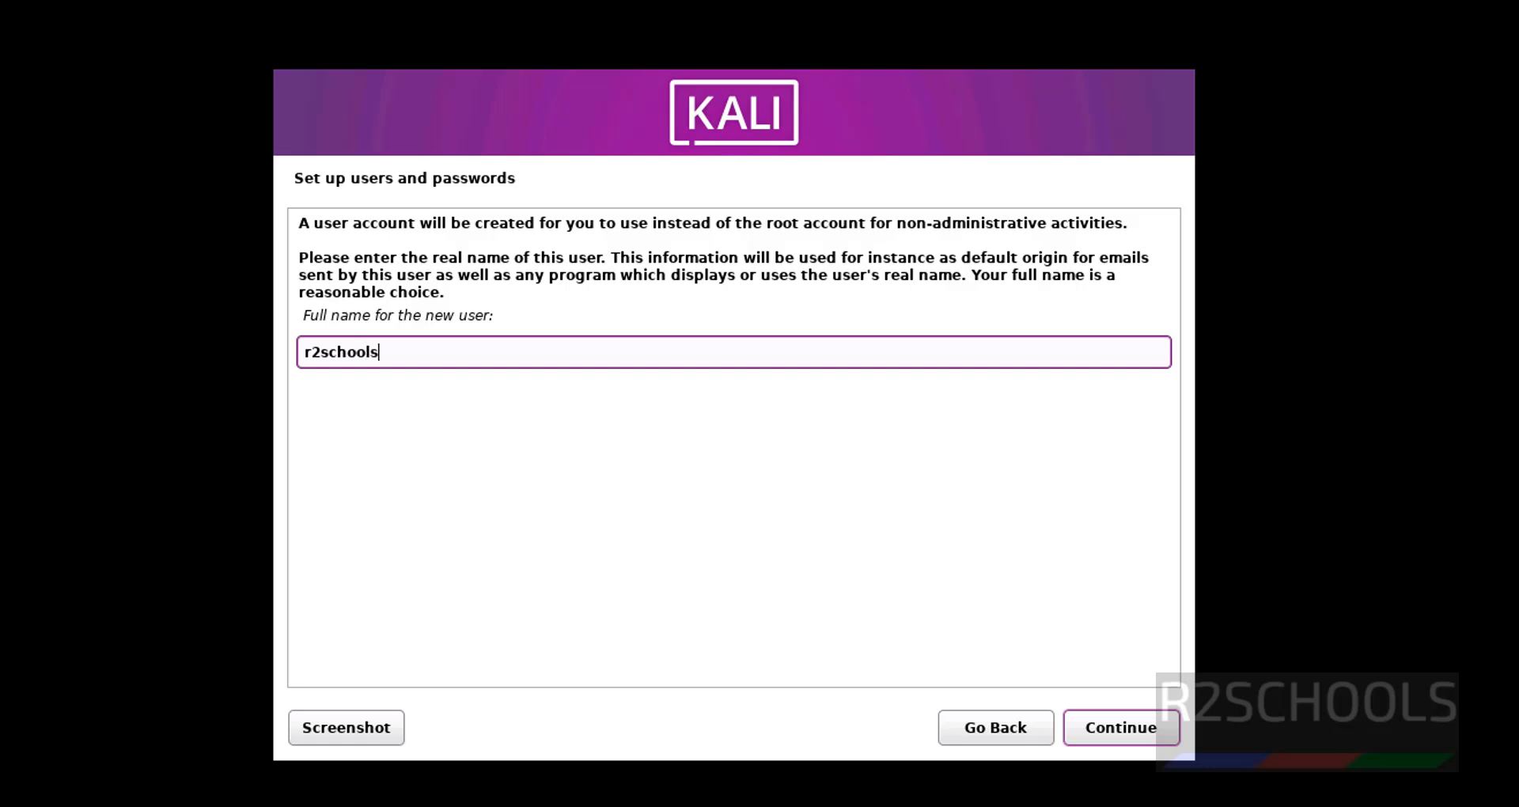
click(1120, 732)
click(421, 297)
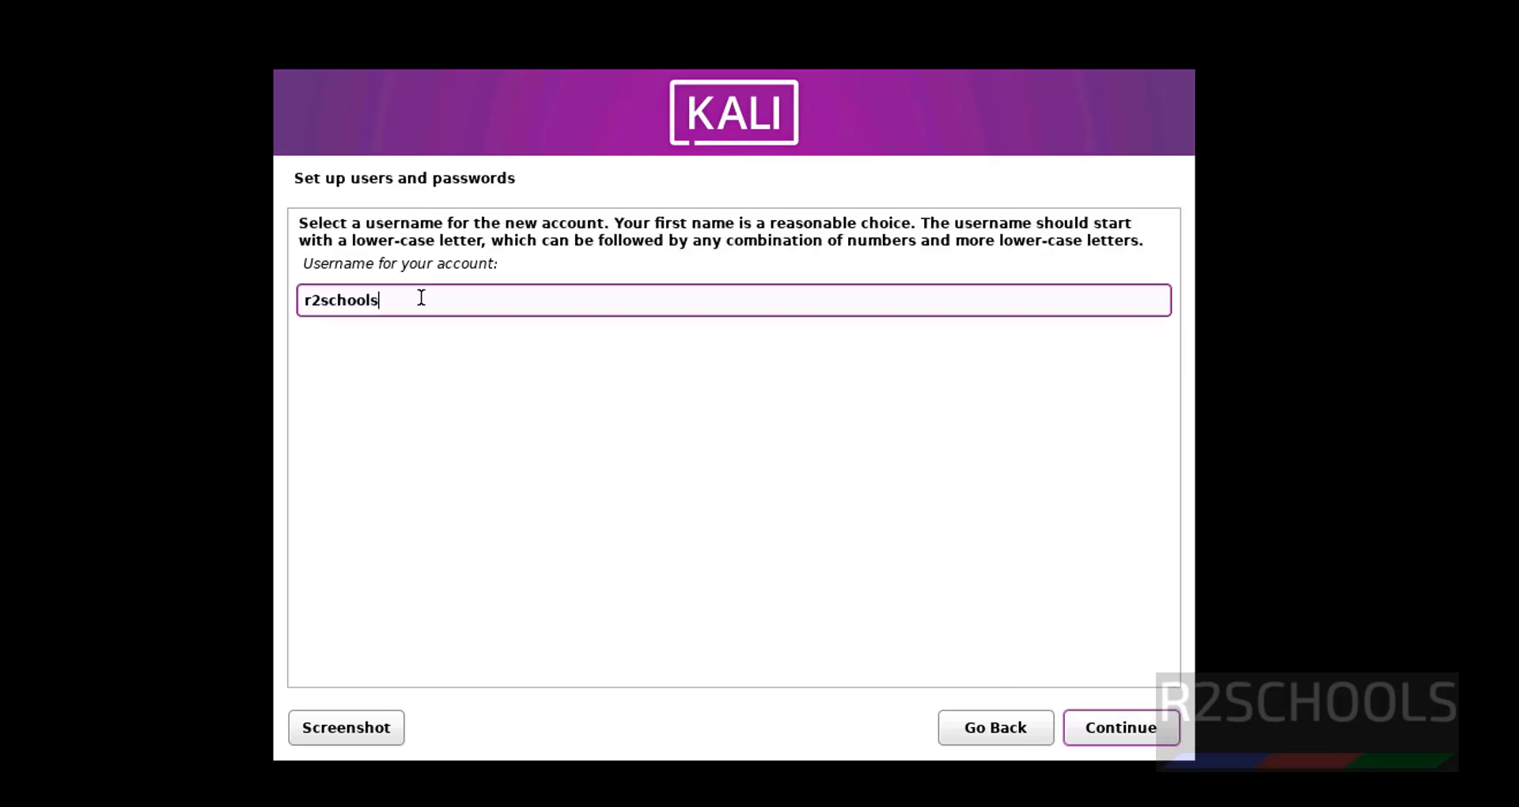
drag(400, 296, 292, 299)
click(995, 726)
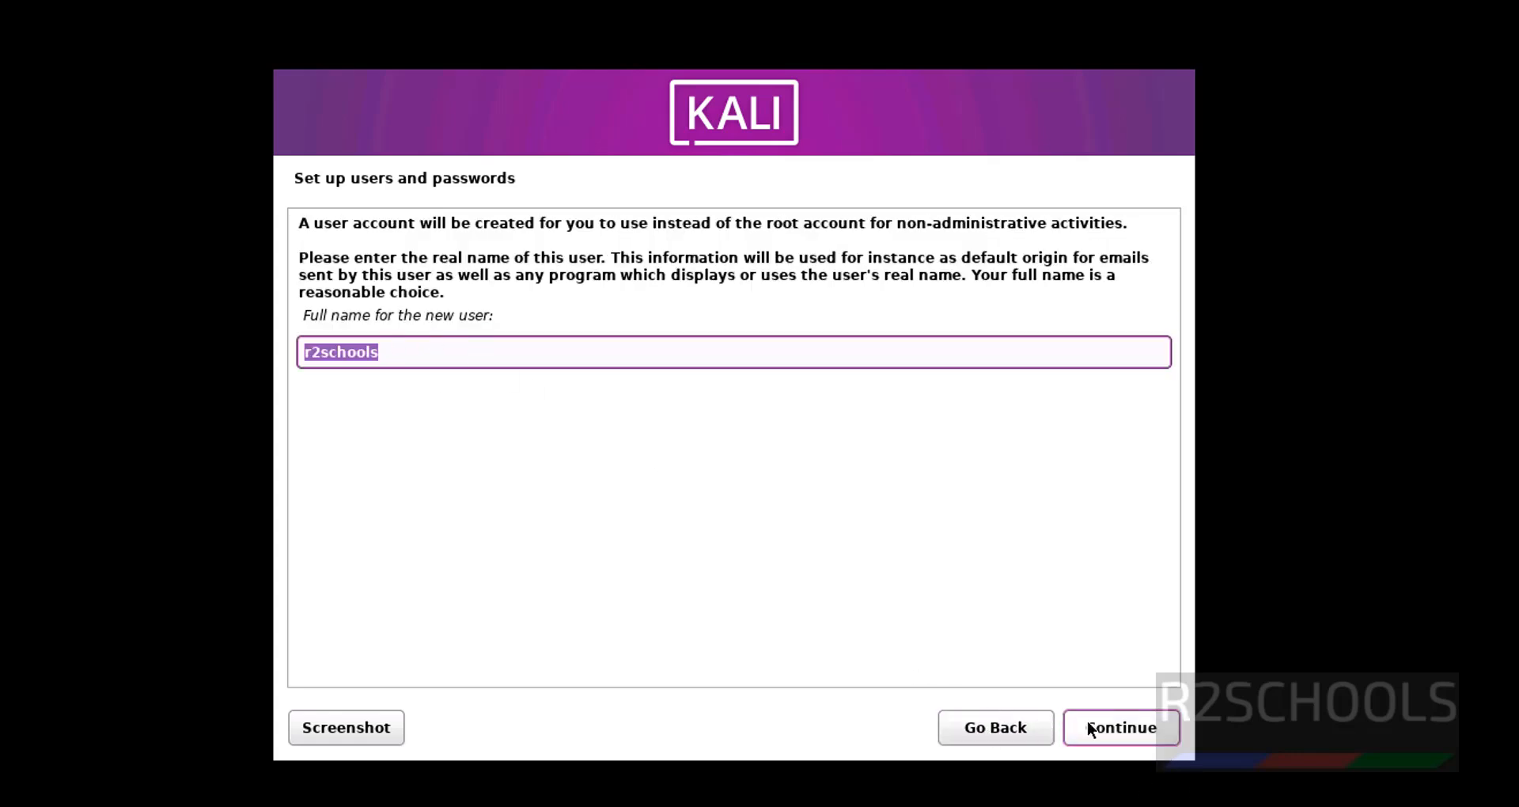
click(1121, 729)
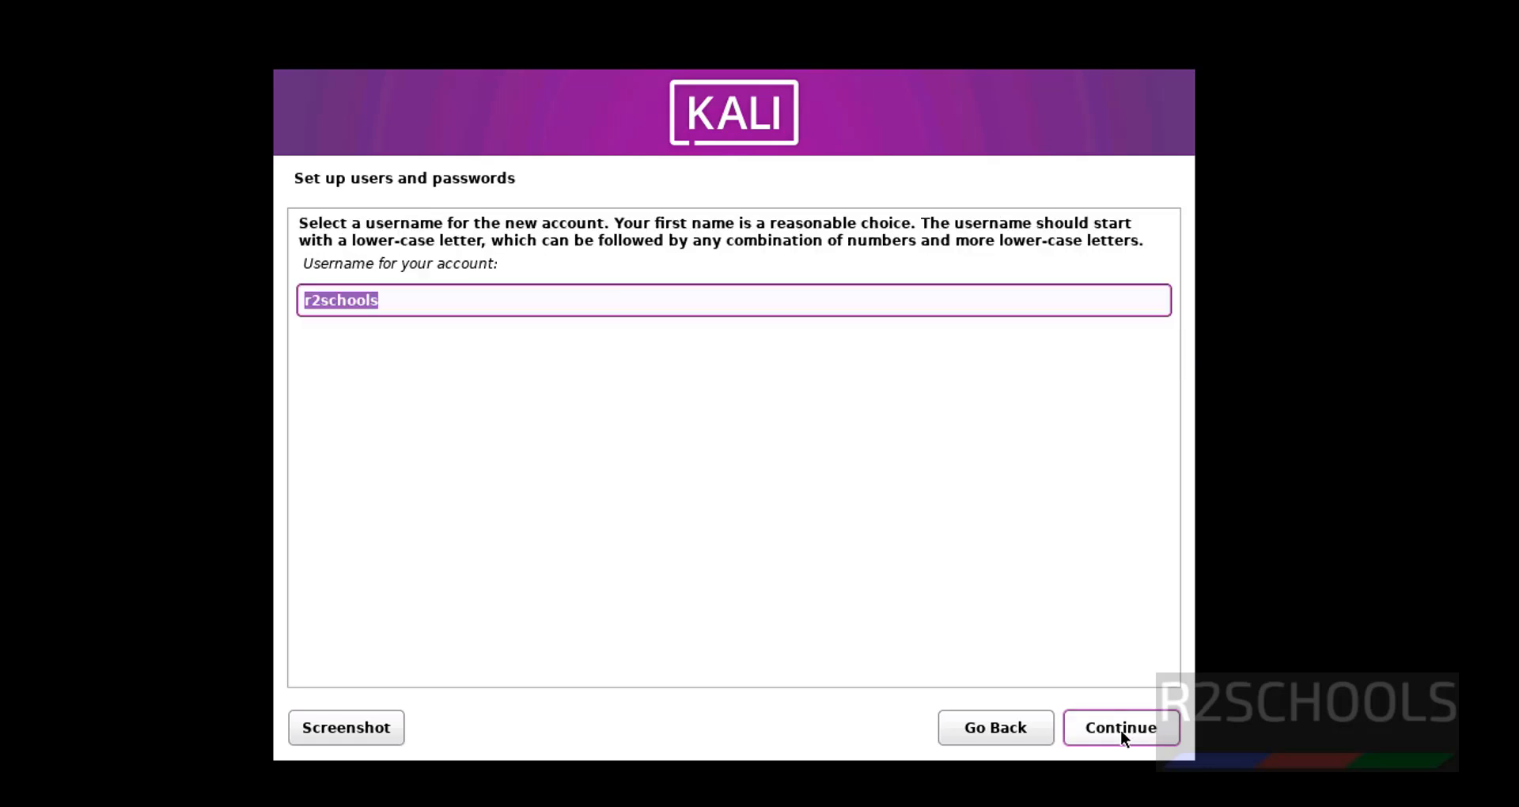
click(1113, 729)
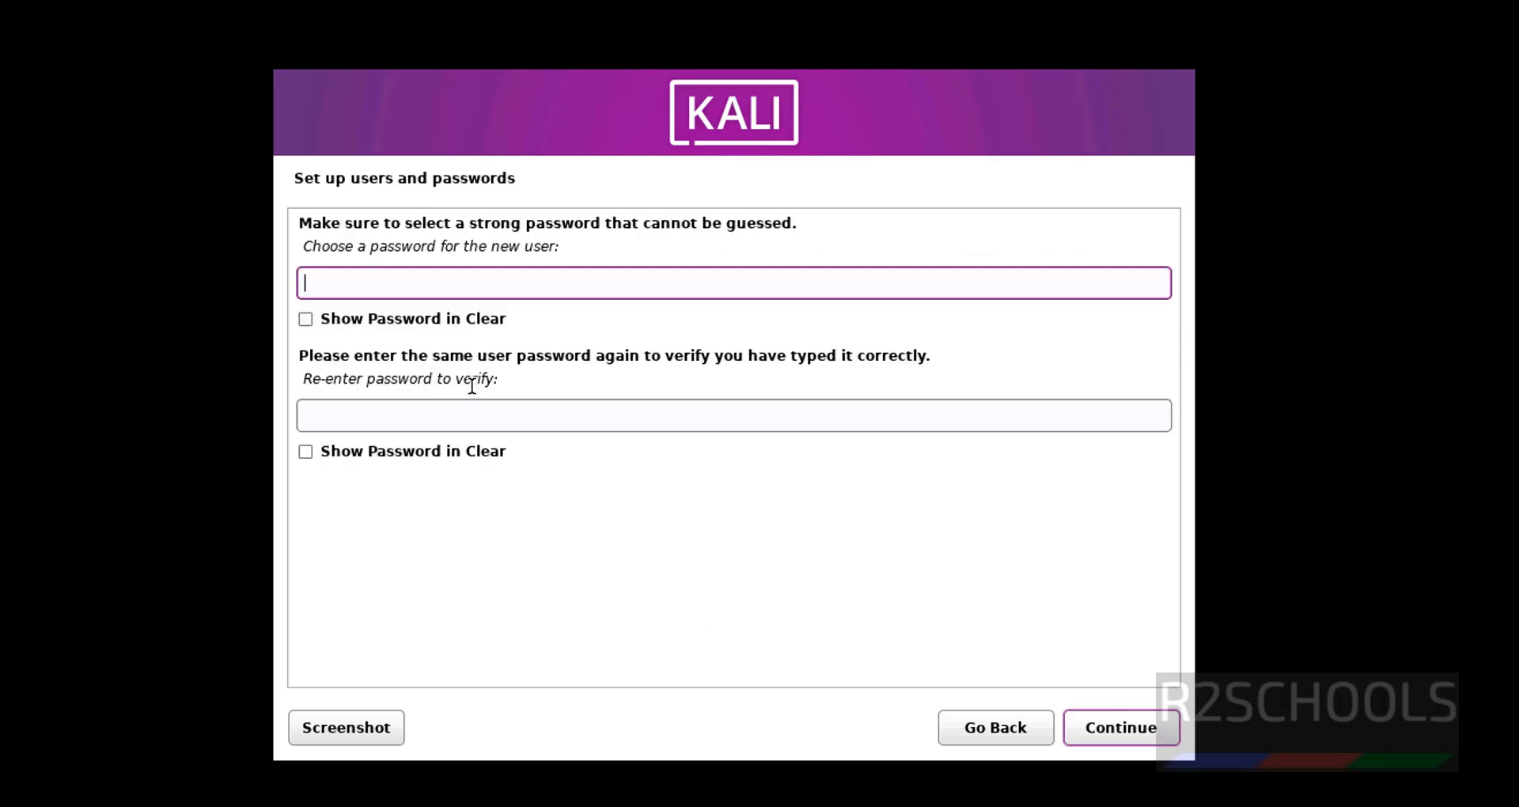
Enter and re-enter the new user's account password
text(r2schools)
key(Tab)
key(Tab)
text(r2schools)
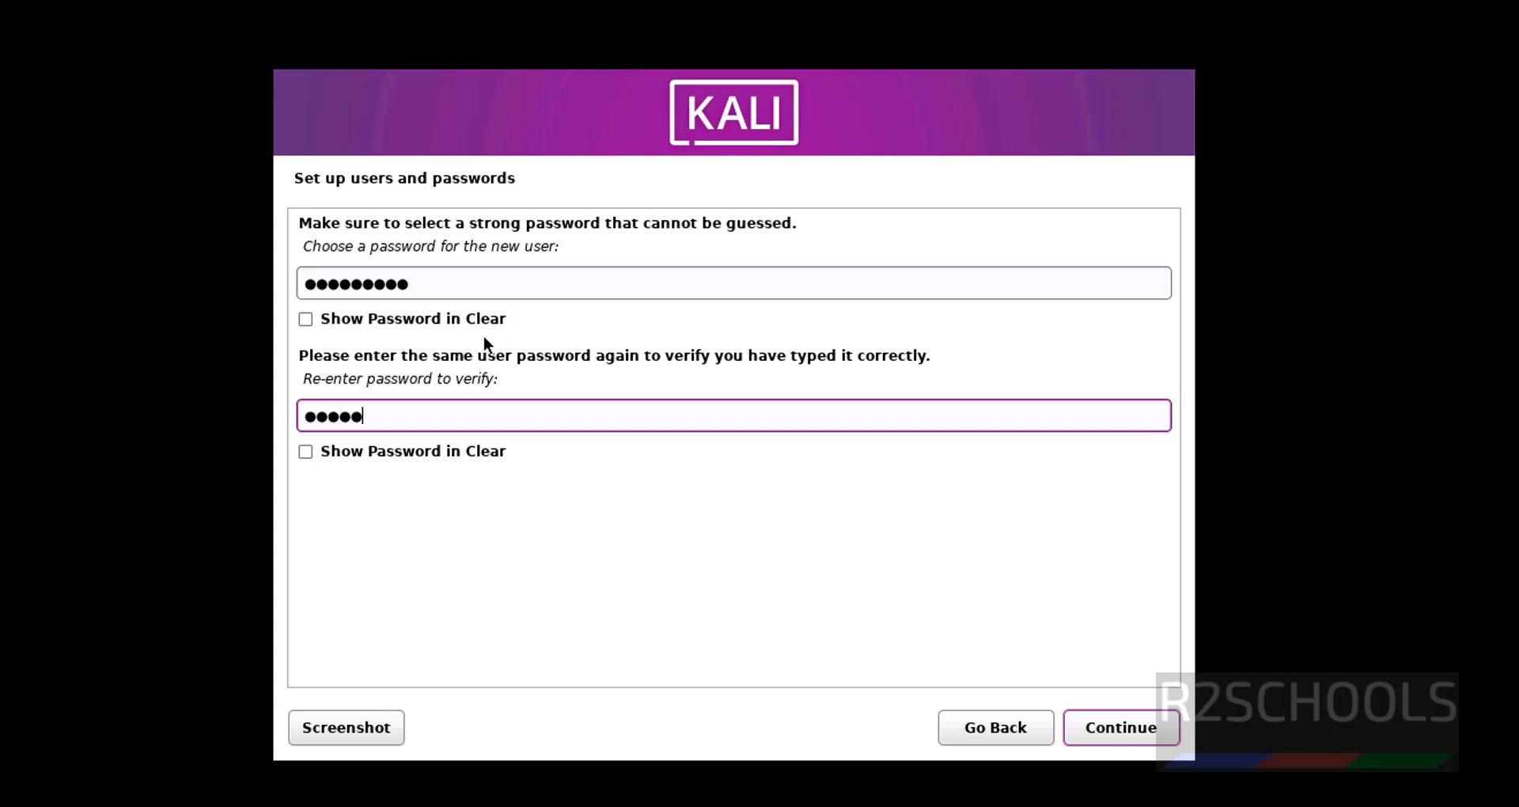
click(1123, 739)
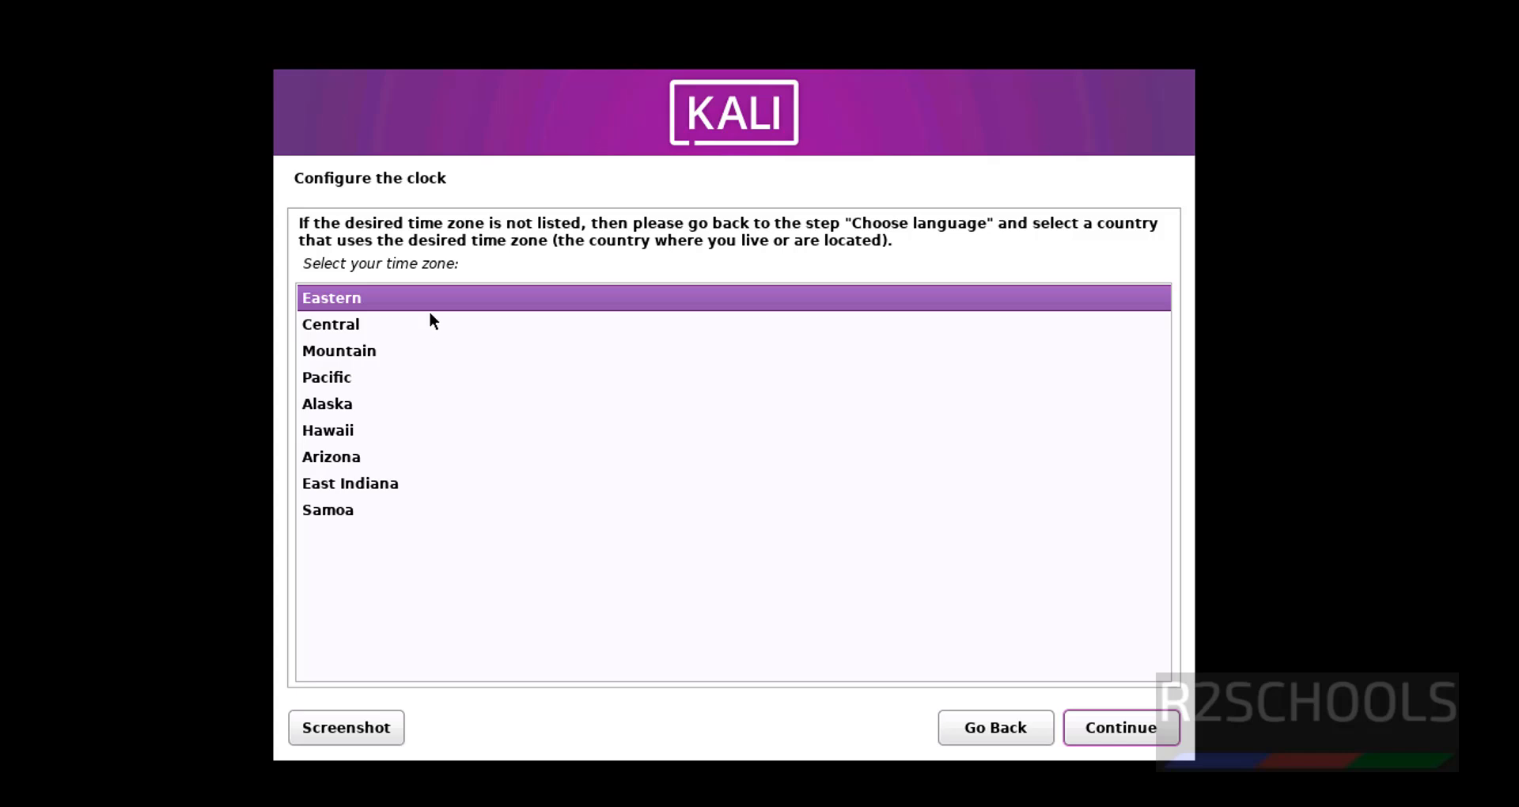
Accept Eastern as the time zone
click(1111, 723)
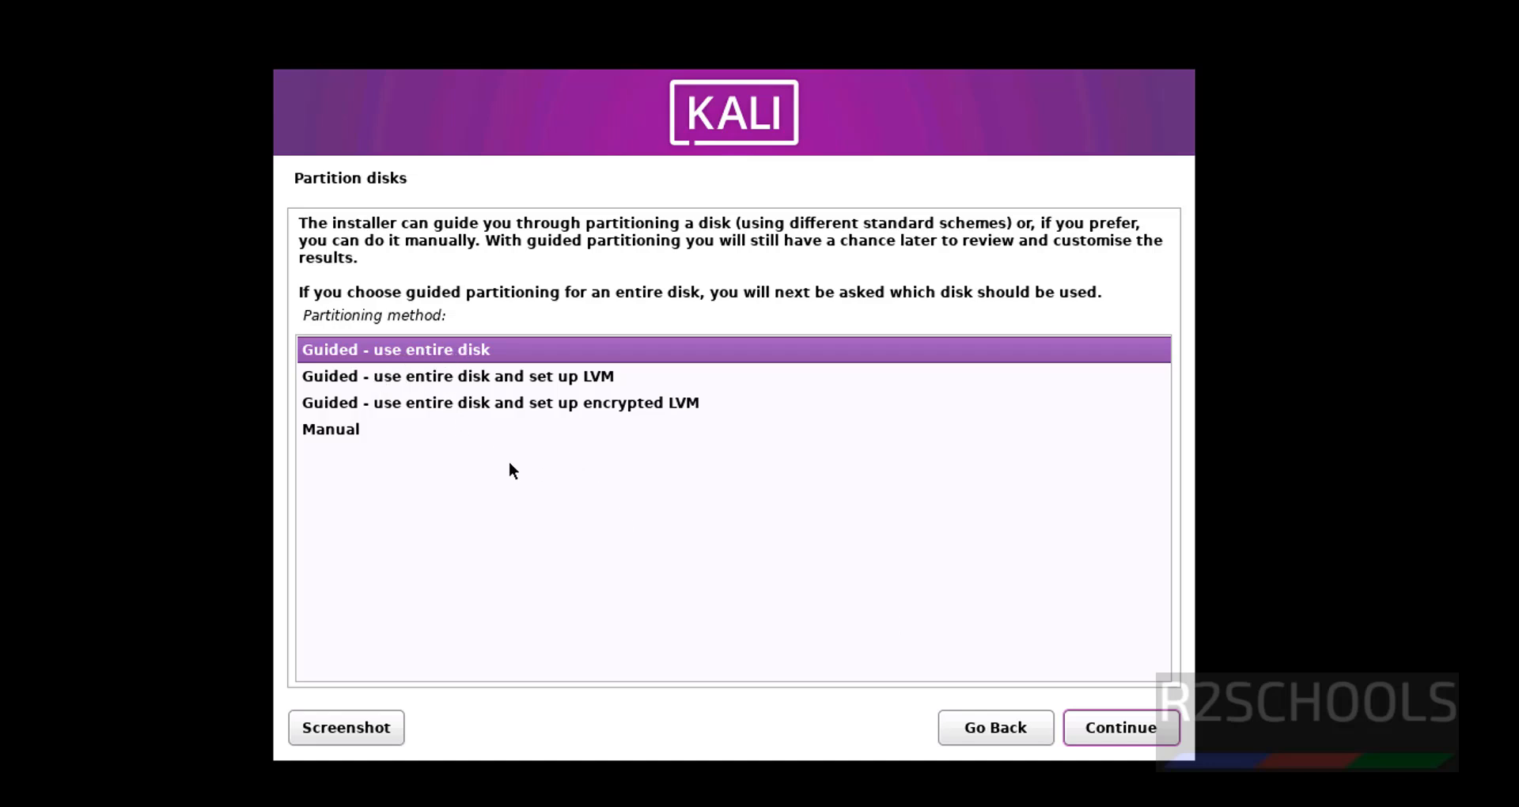
Guided-partition the whole 107.4 GB disk with all files in one partition and write changes
click(1091, 729)
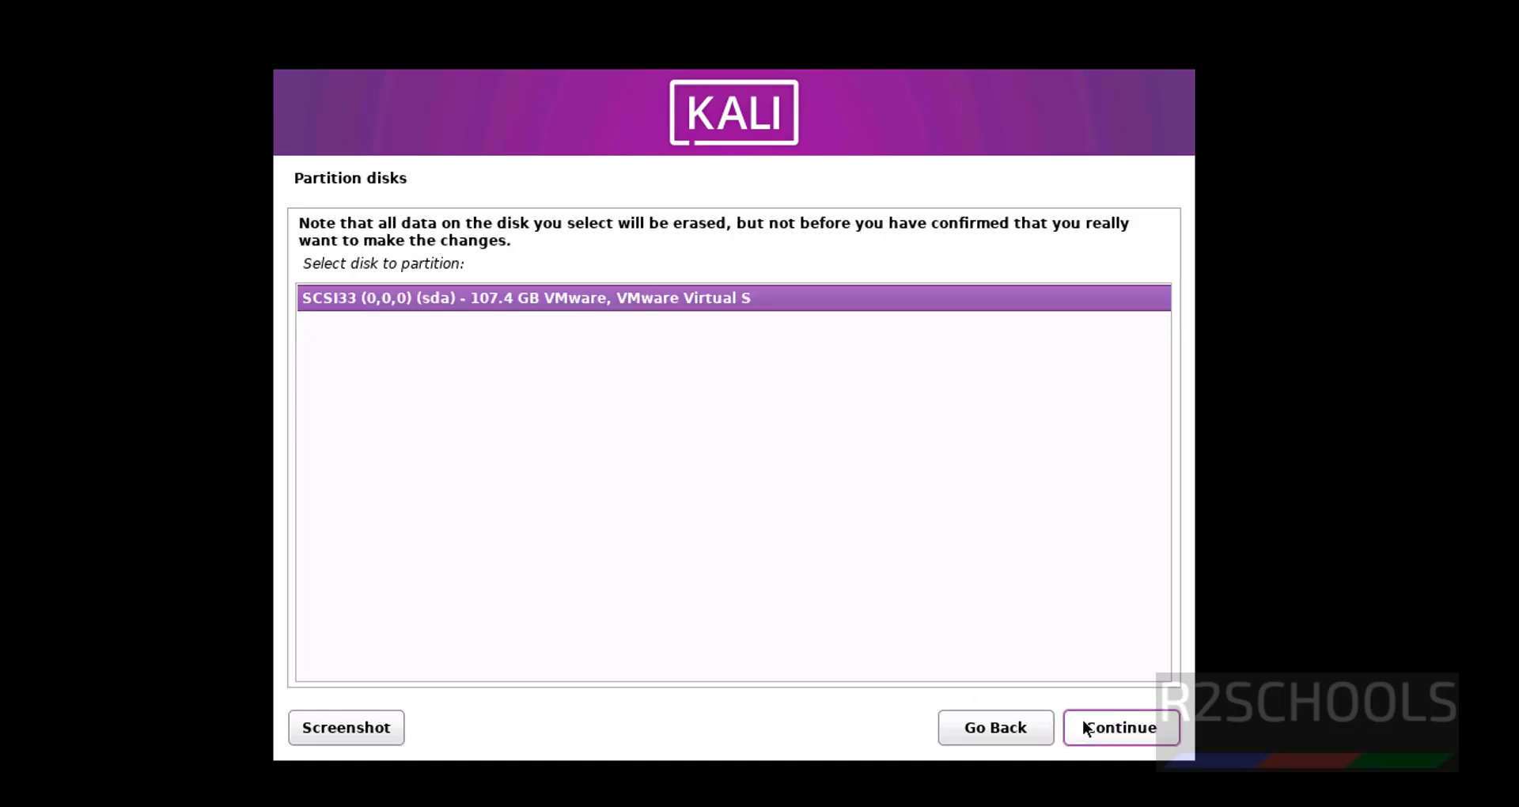
click(1103, 730)
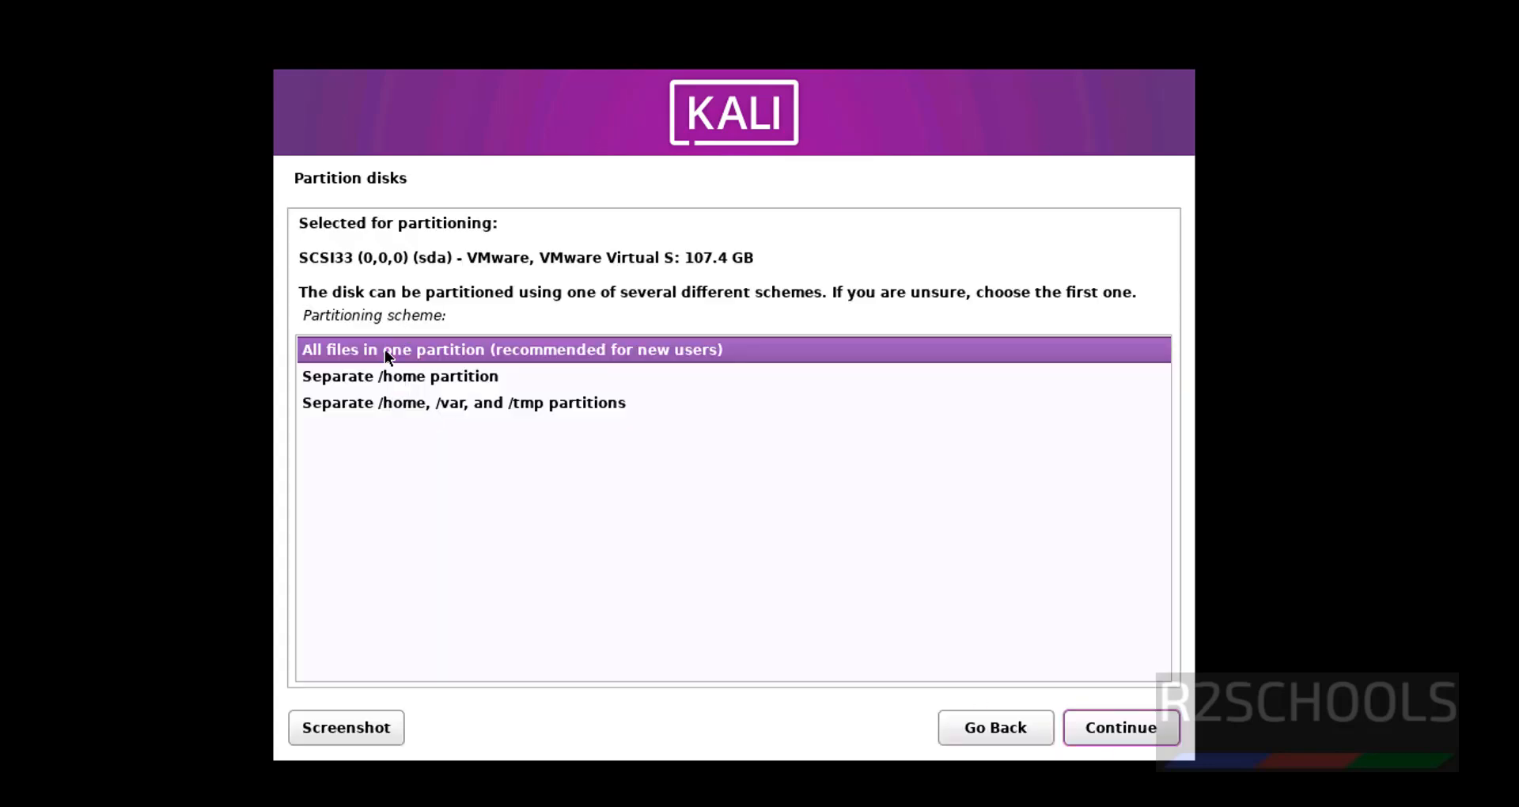
click(1152, 720)
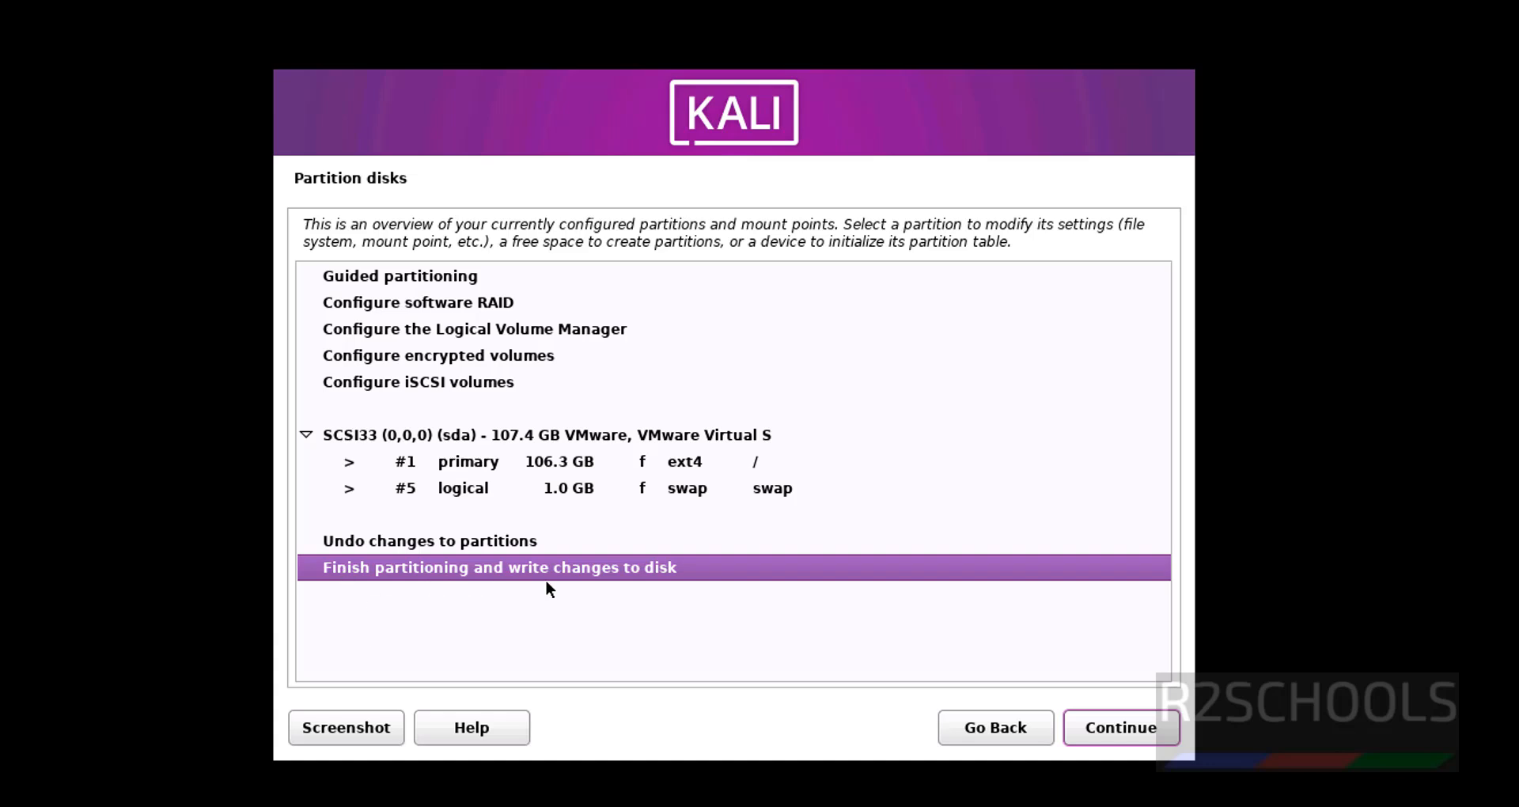
click(1109, 728)
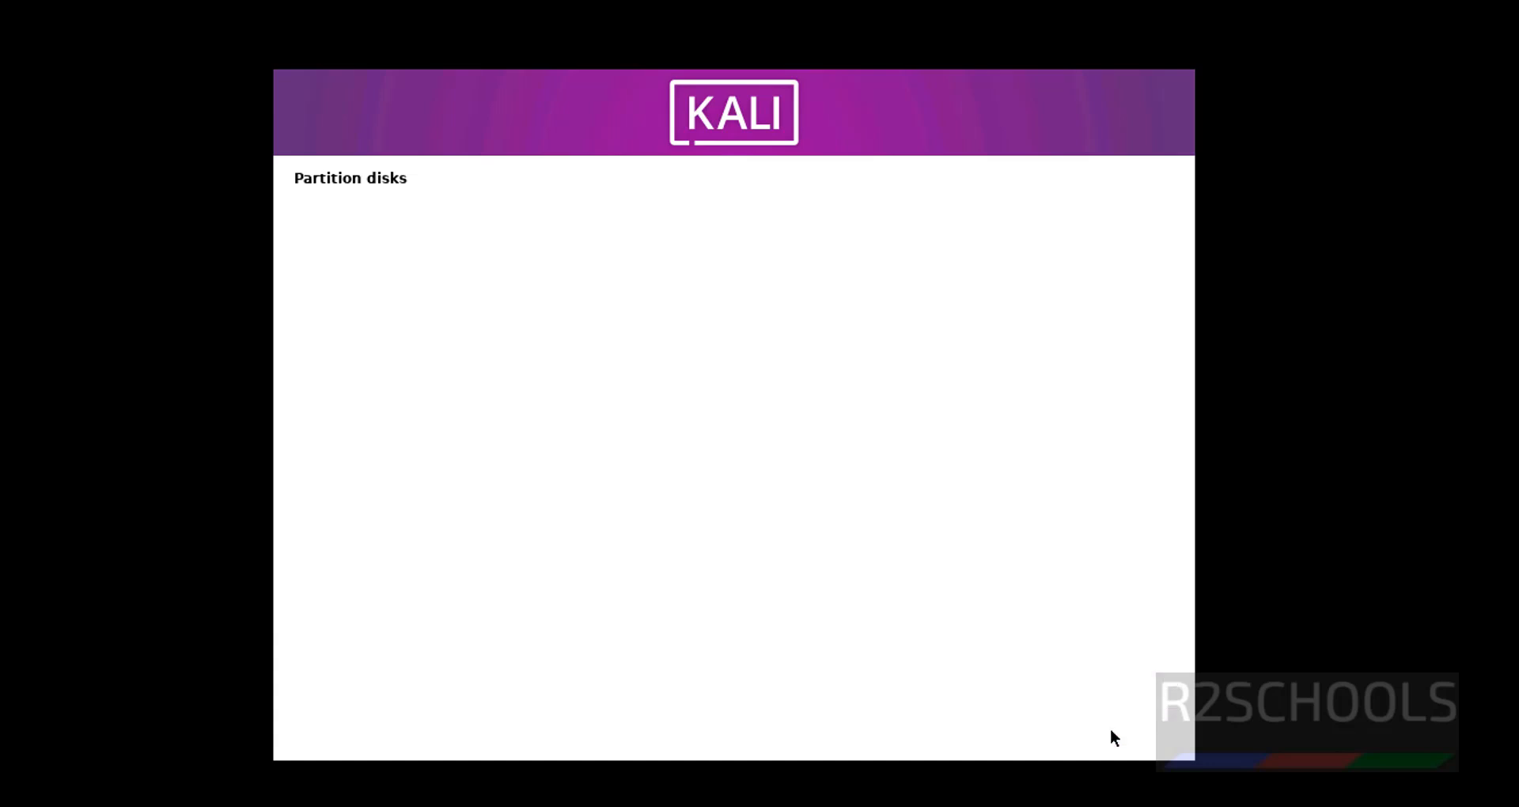
click(336, 448)
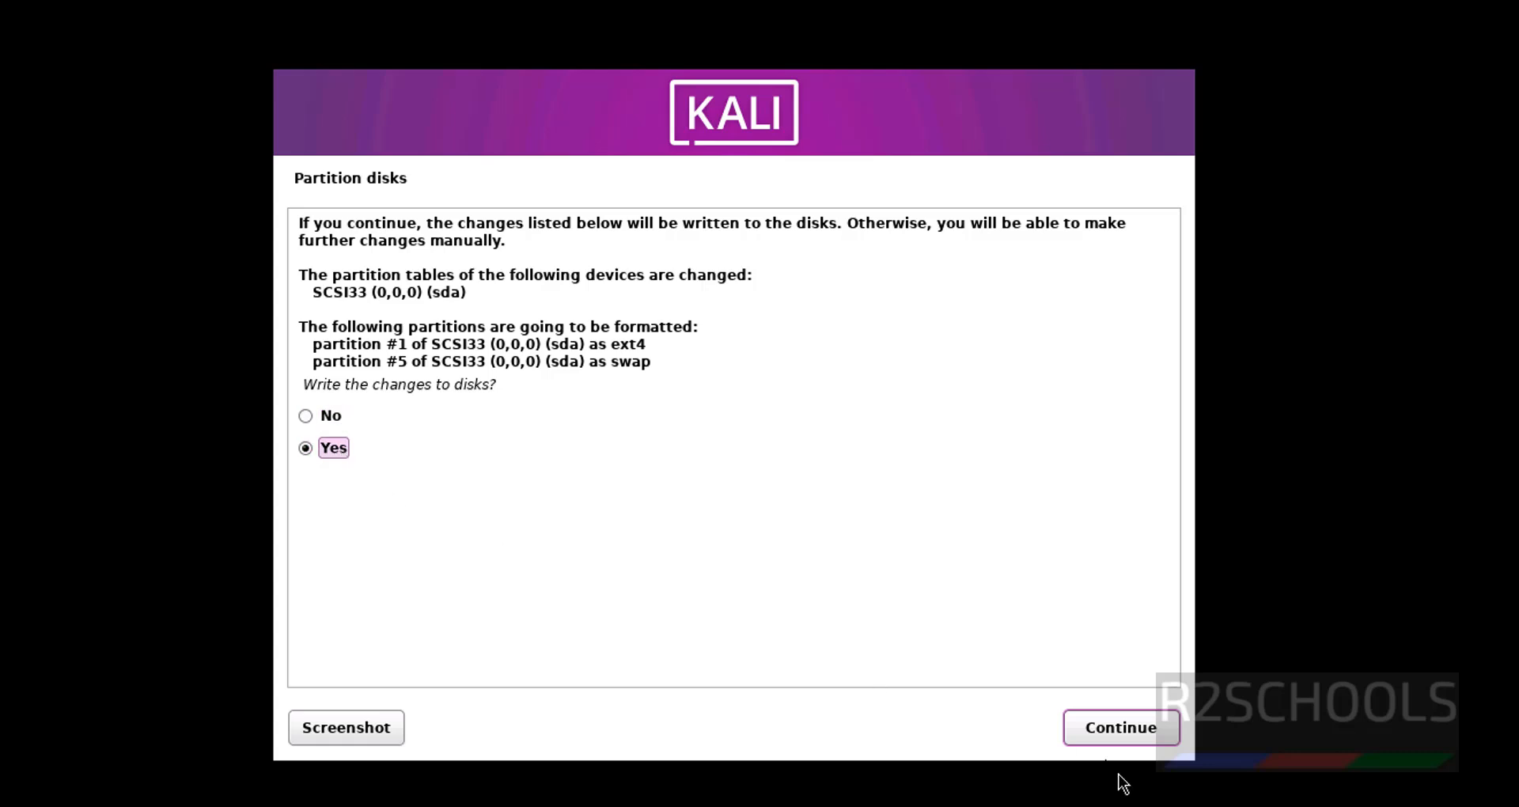
click(1122, 728)
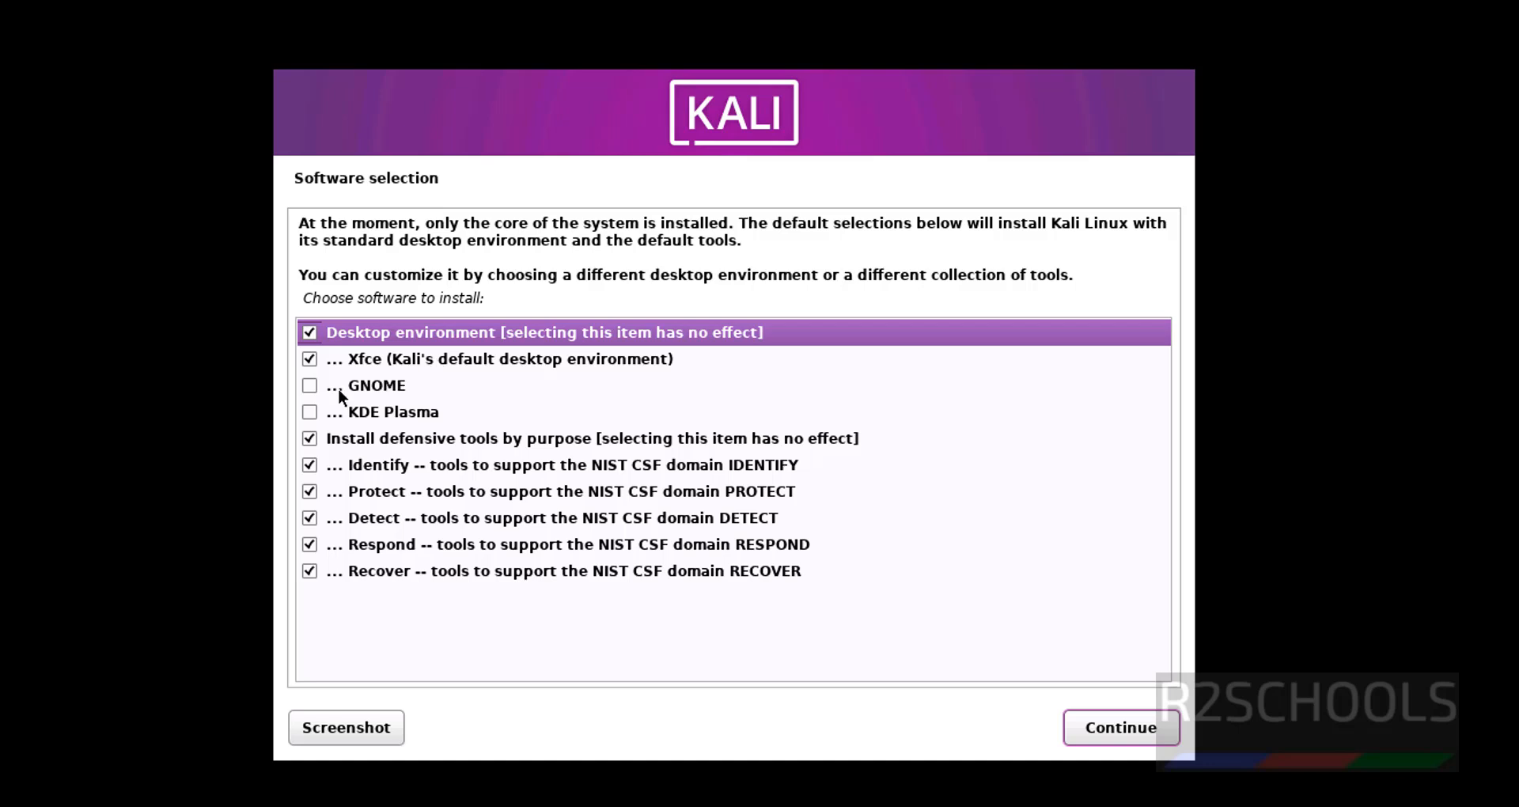
Add GNOME to the software selection, install it, and keep gdm3 as display manager
click(302, 383)
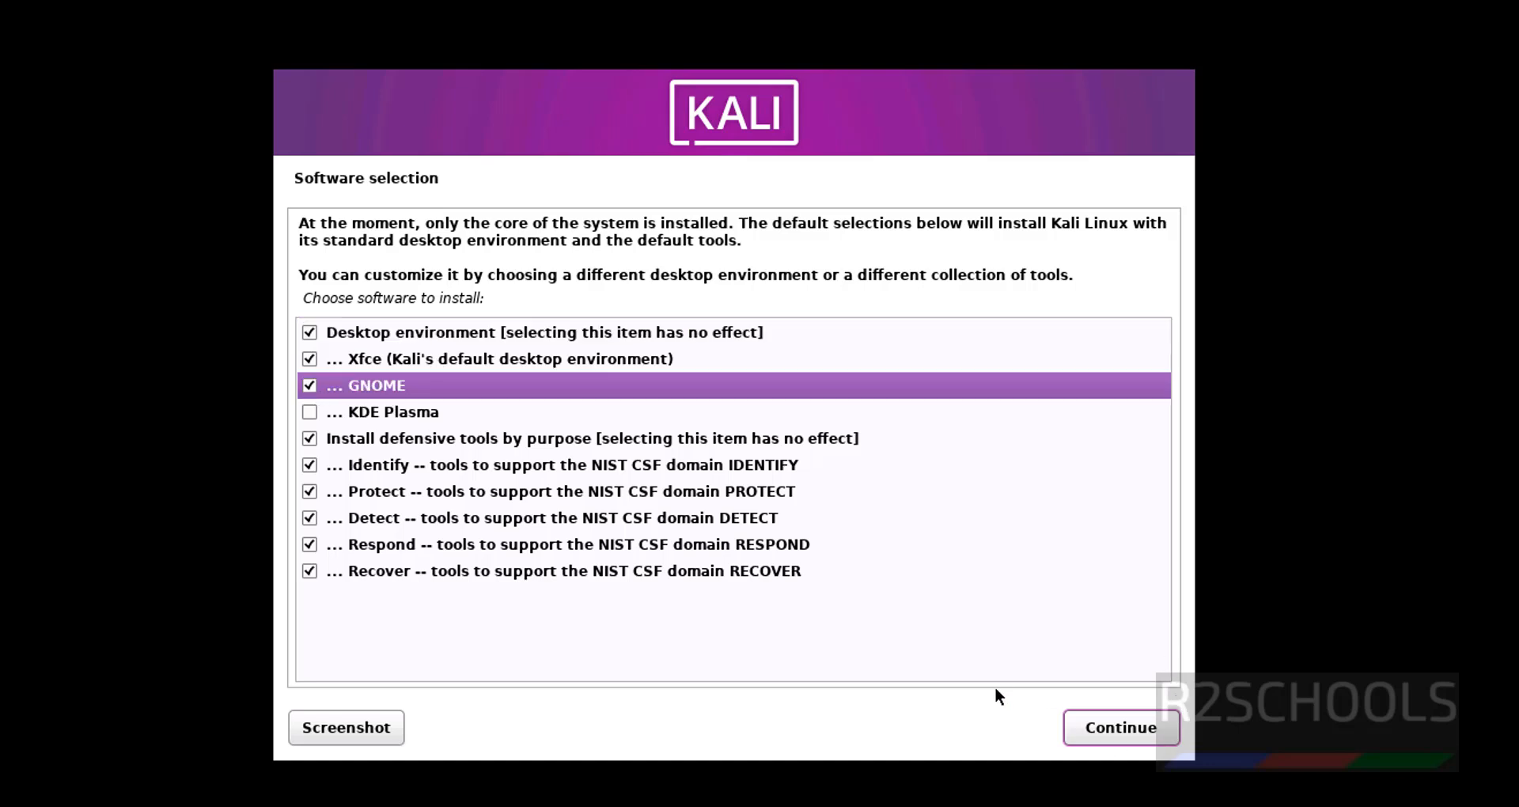
click(1117, 738)
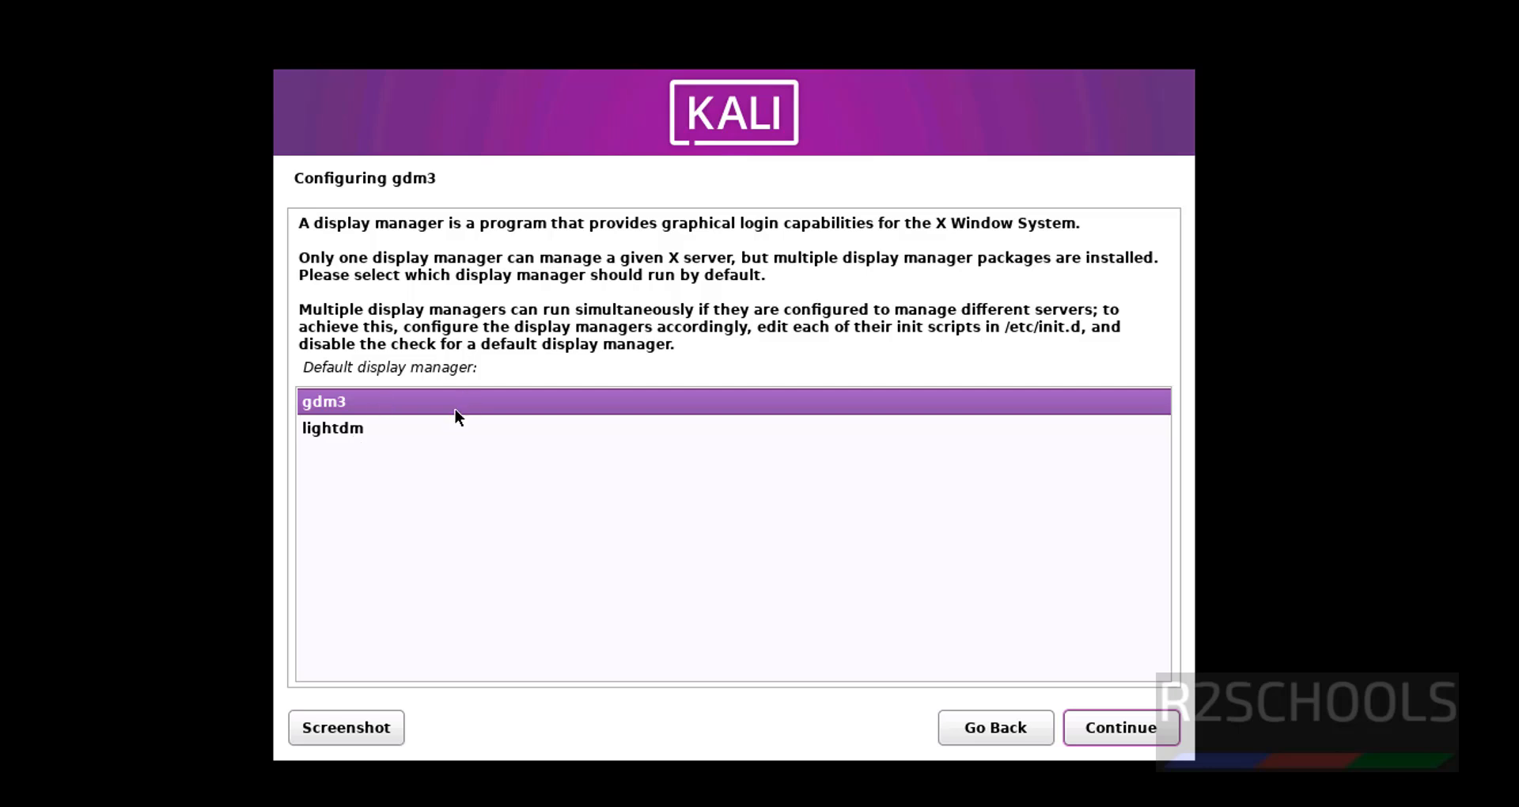
click(1132, 729)
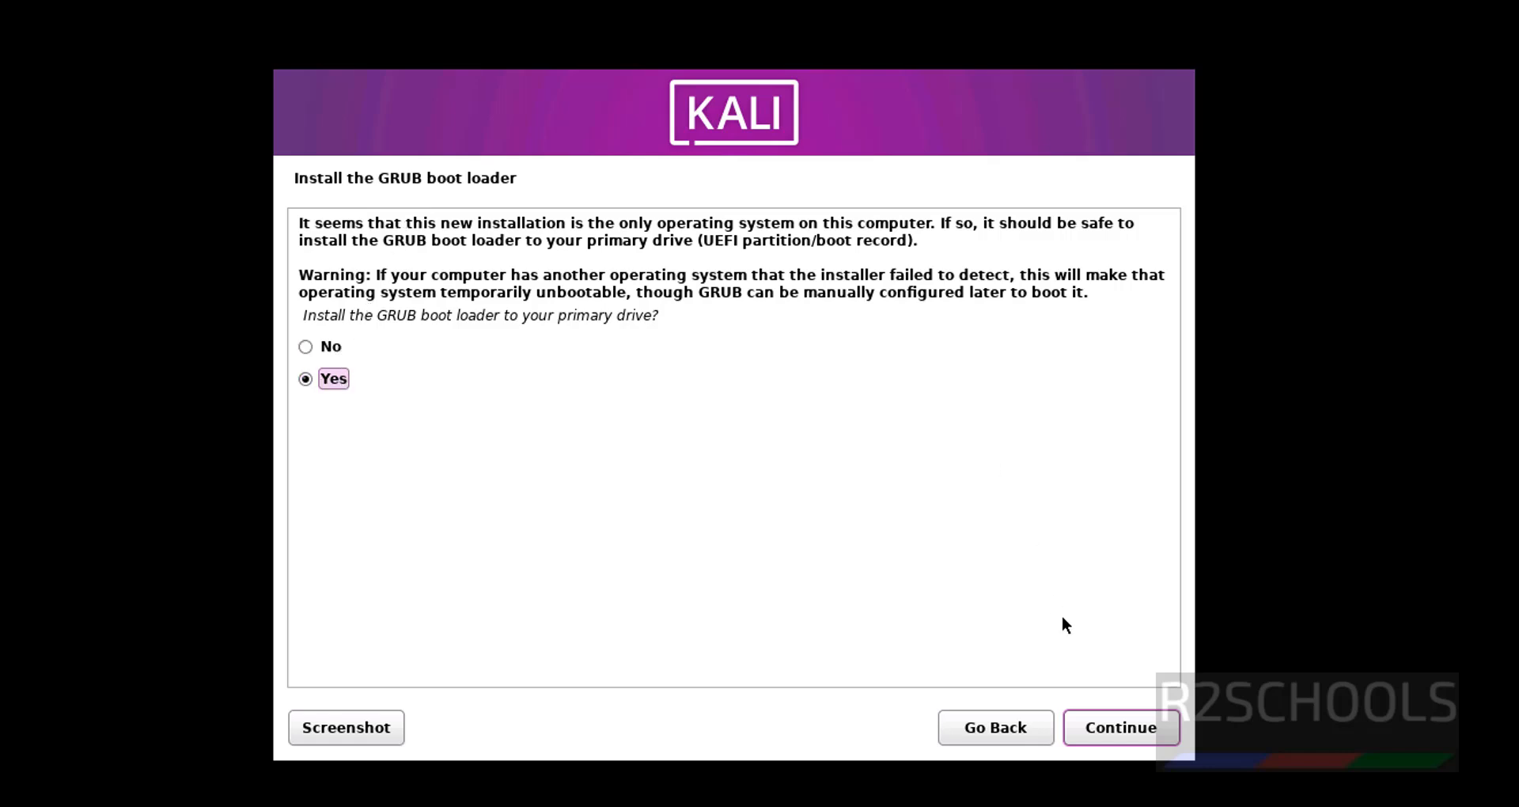
Install the GRUB boot loader on /dev/sda
click(1089, 713)
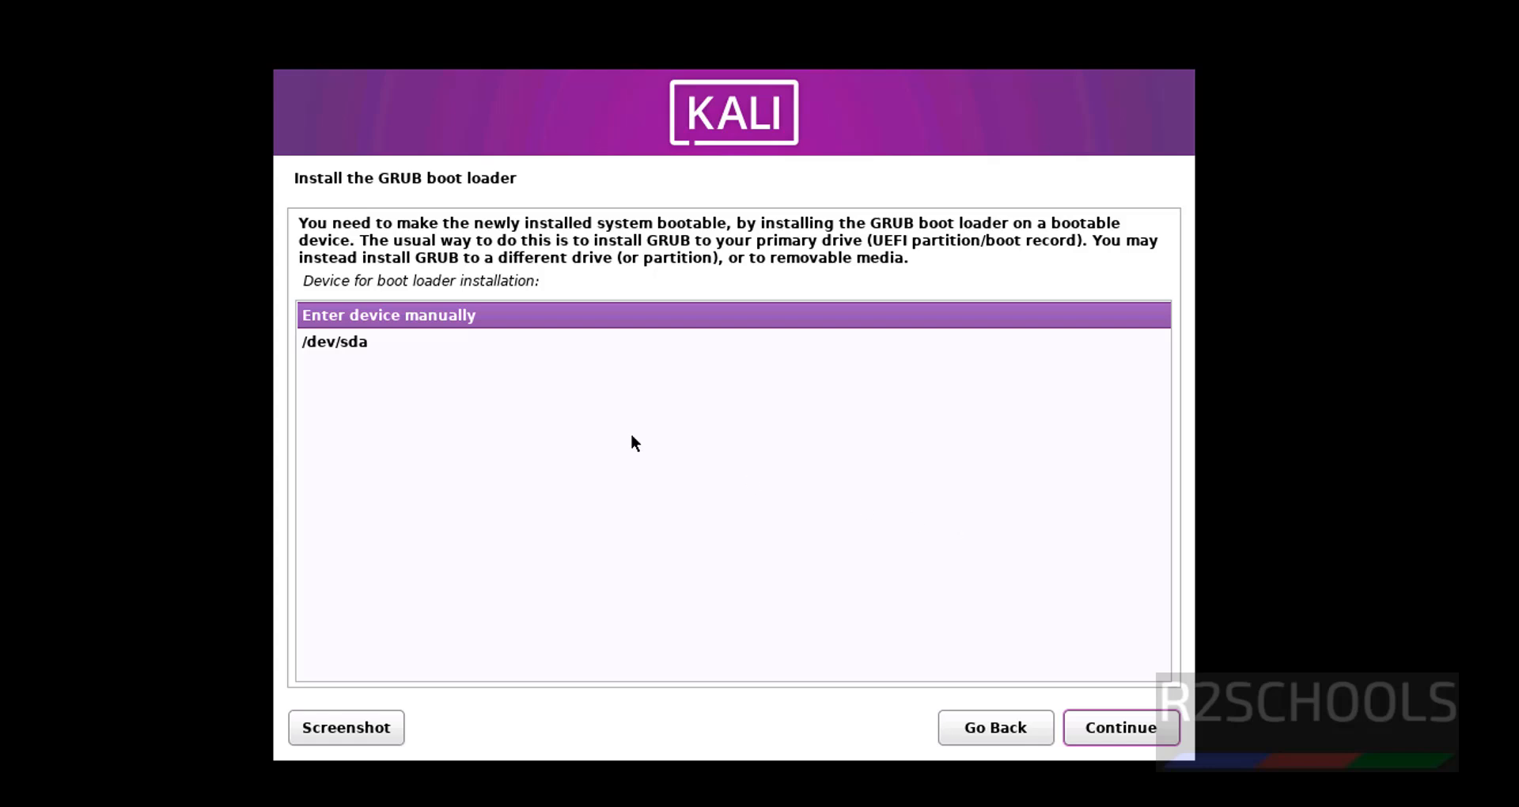
click(368, 348)
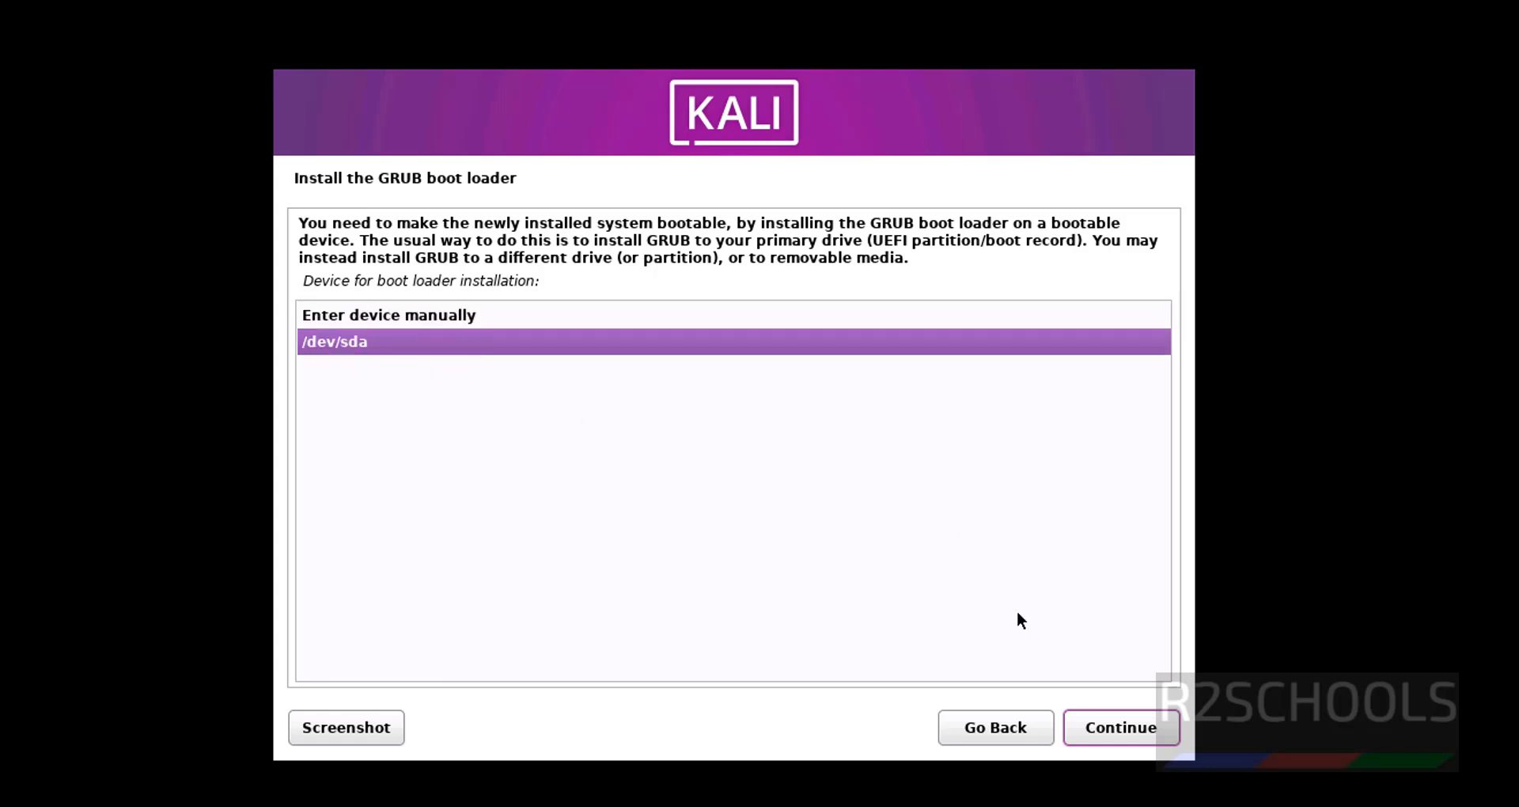
click(1112, 732)
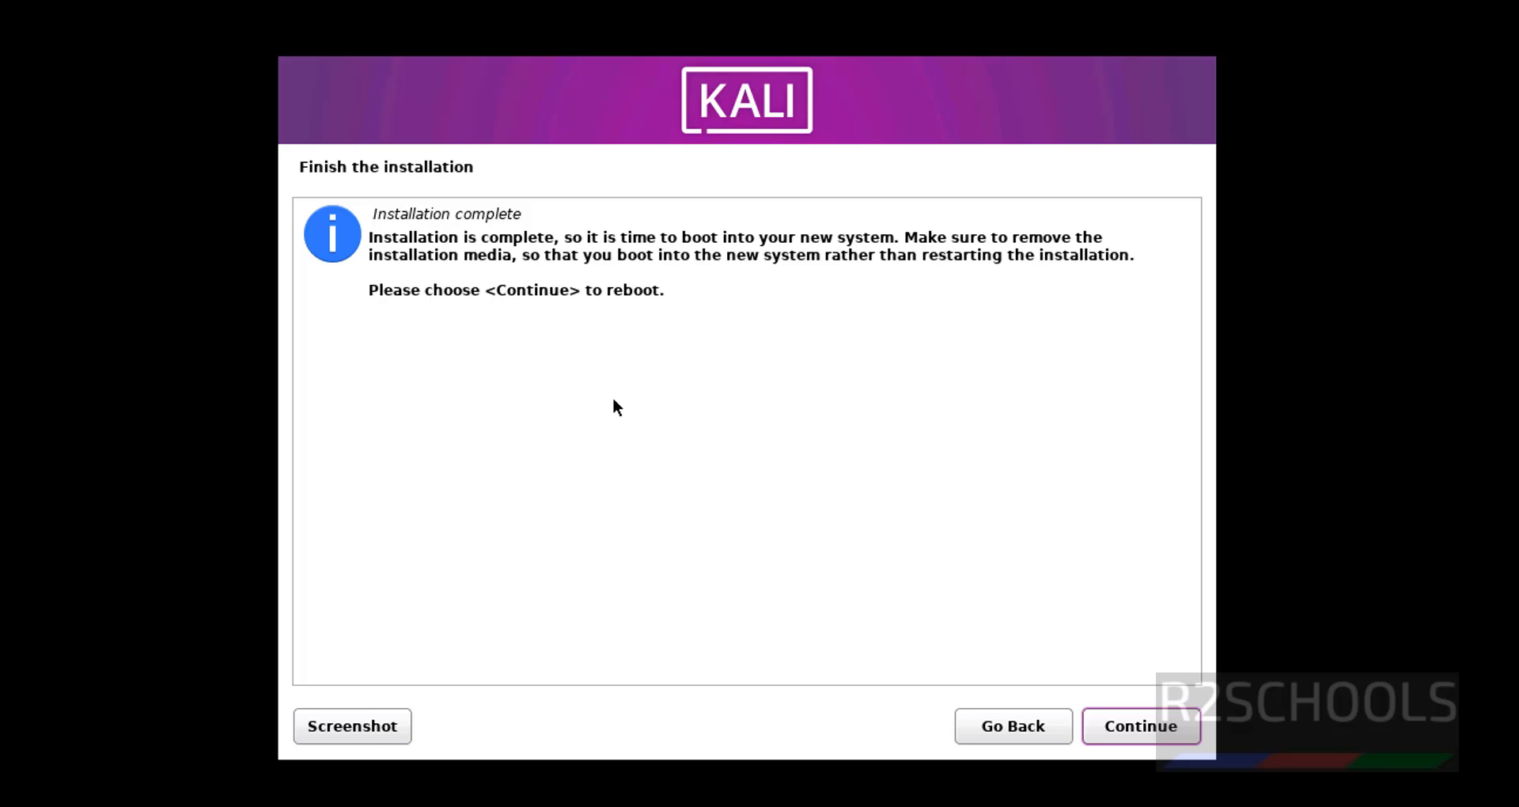
Uncheck Connect at power on for KaliP20242VM's CD/DVD (SATA) drive and save
right_click(103, 347)
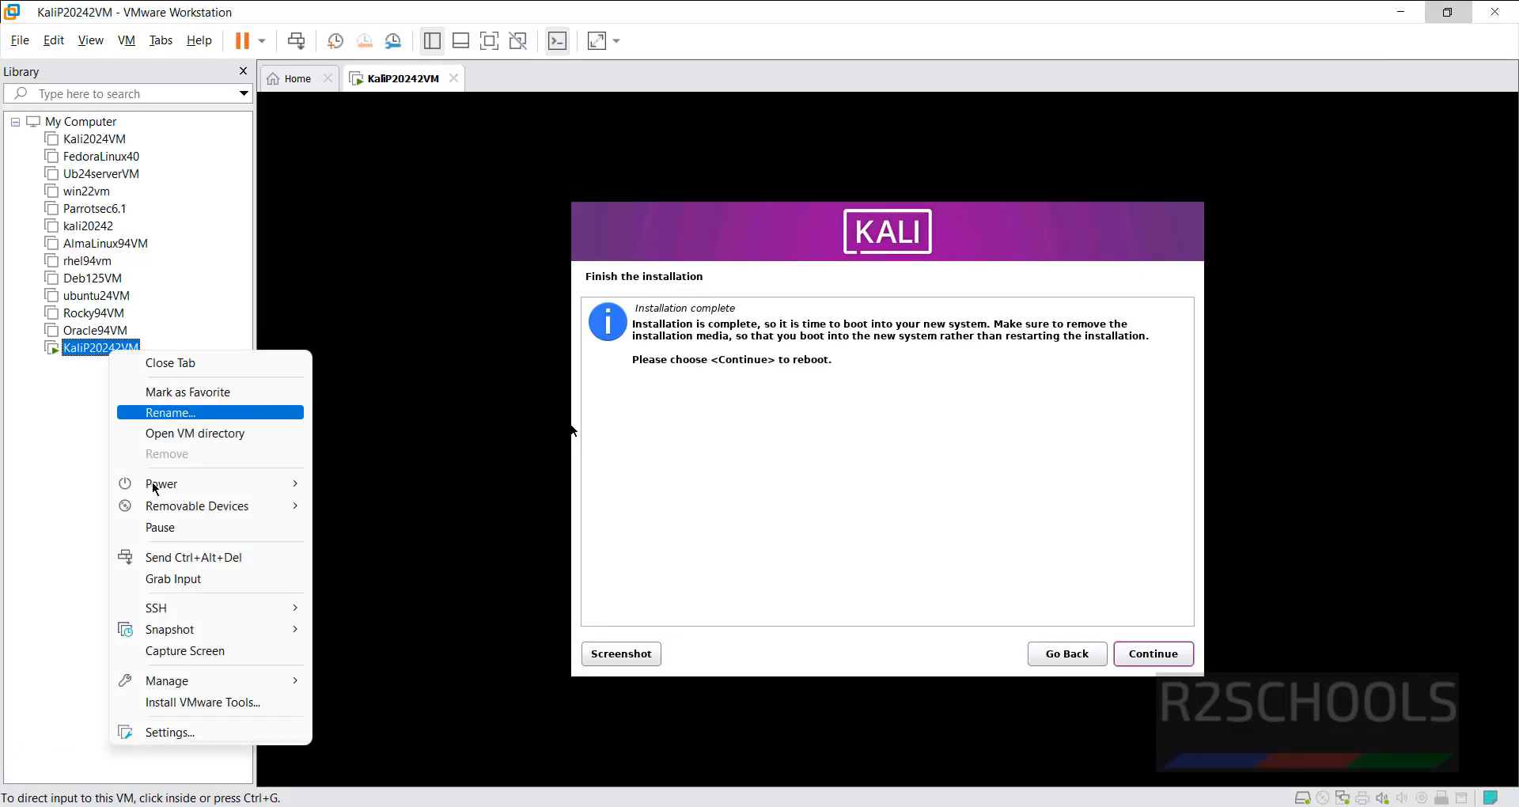
click(128, 735)
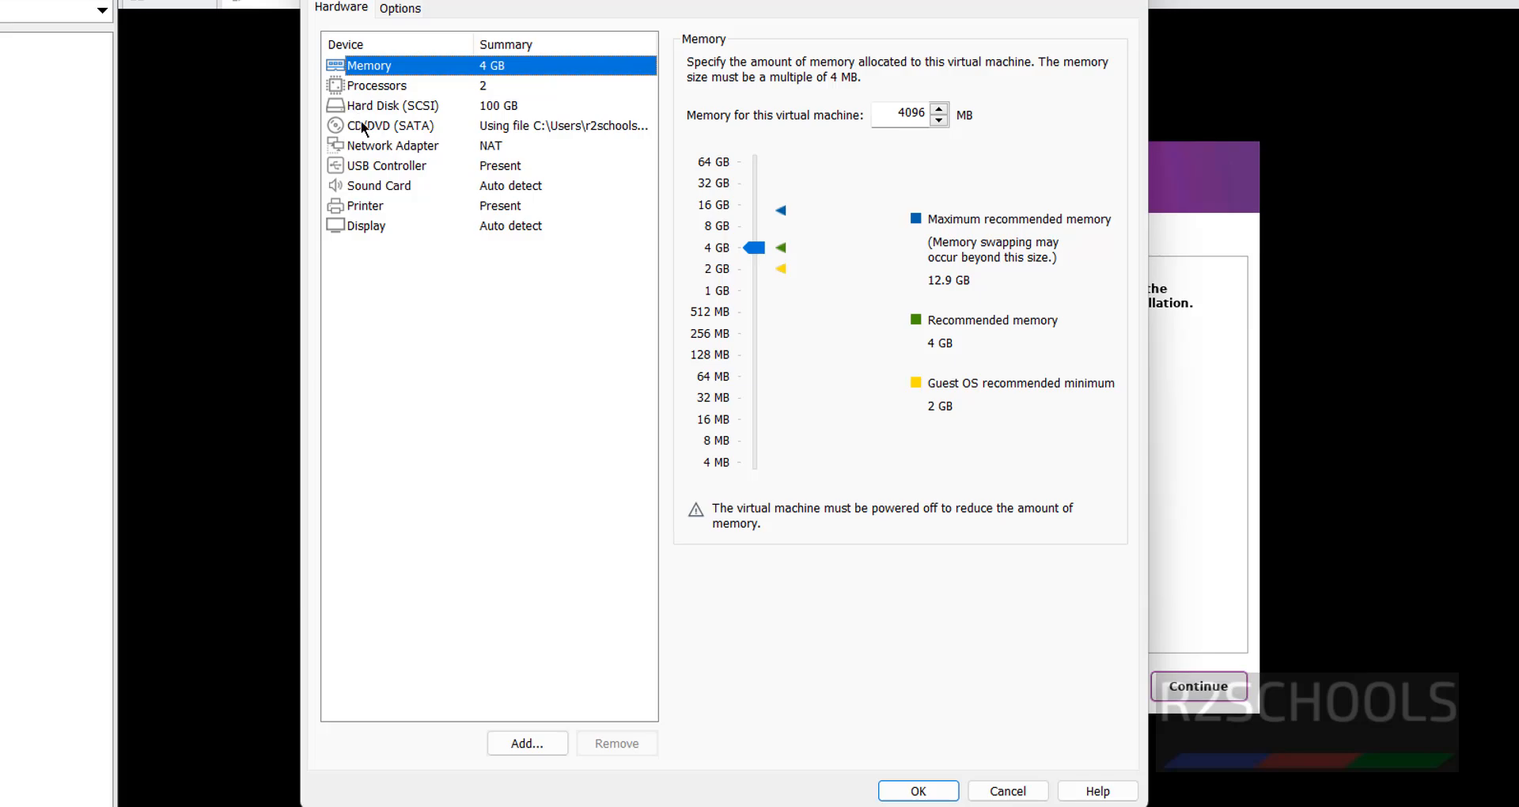
click(361, 124)
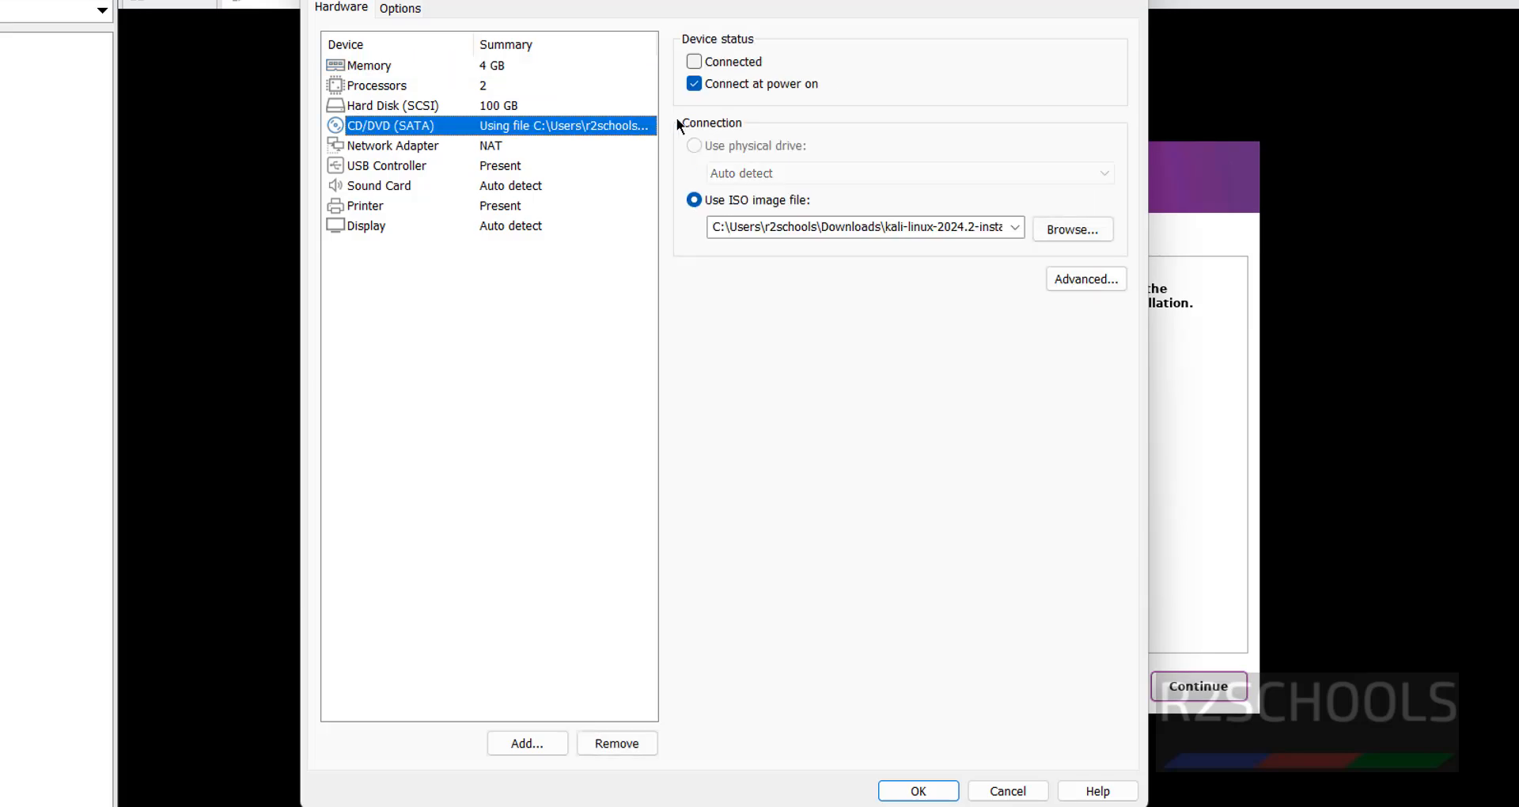
click(698, 85)
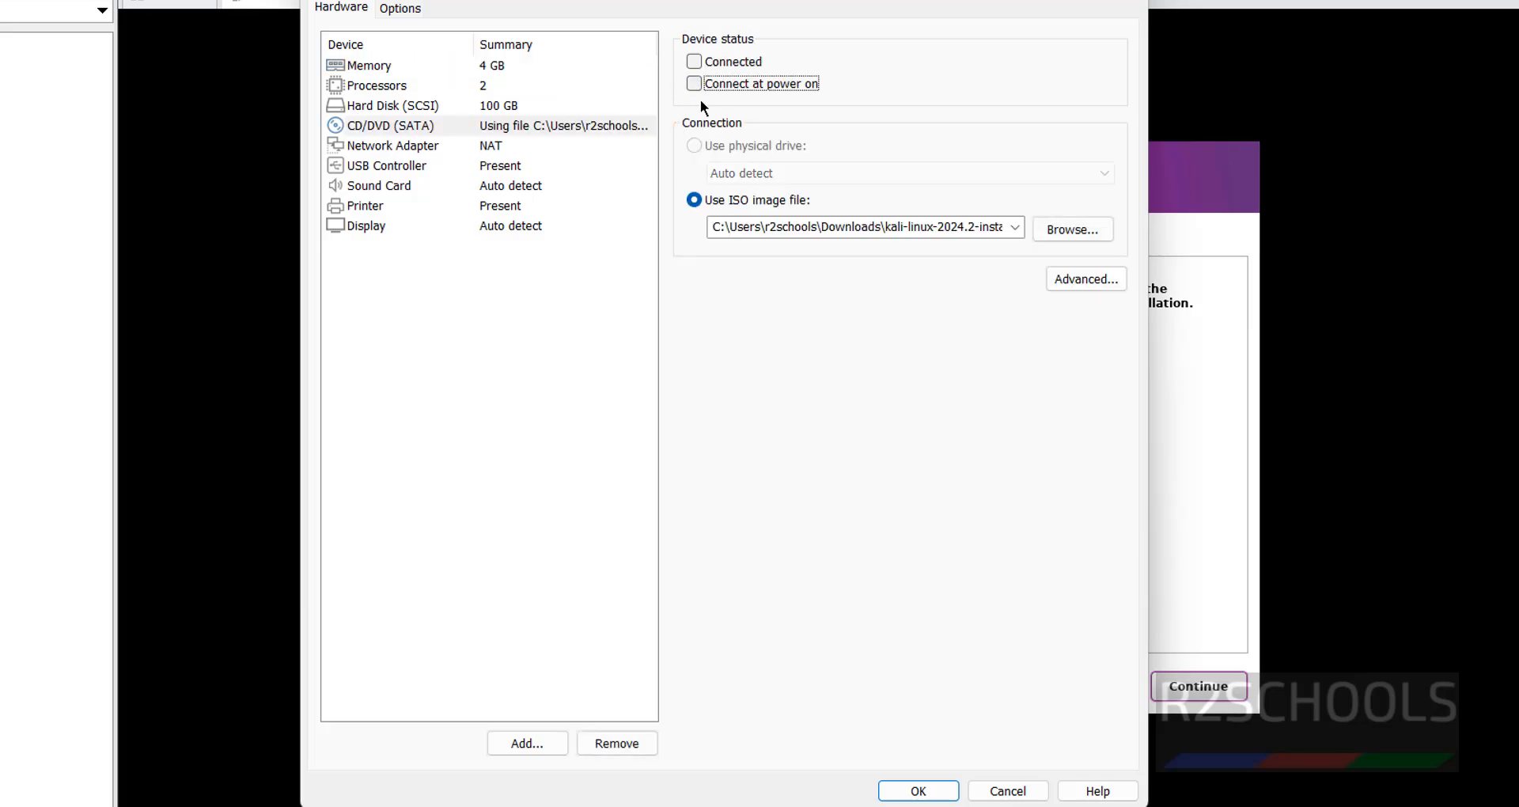
click(931, 794)
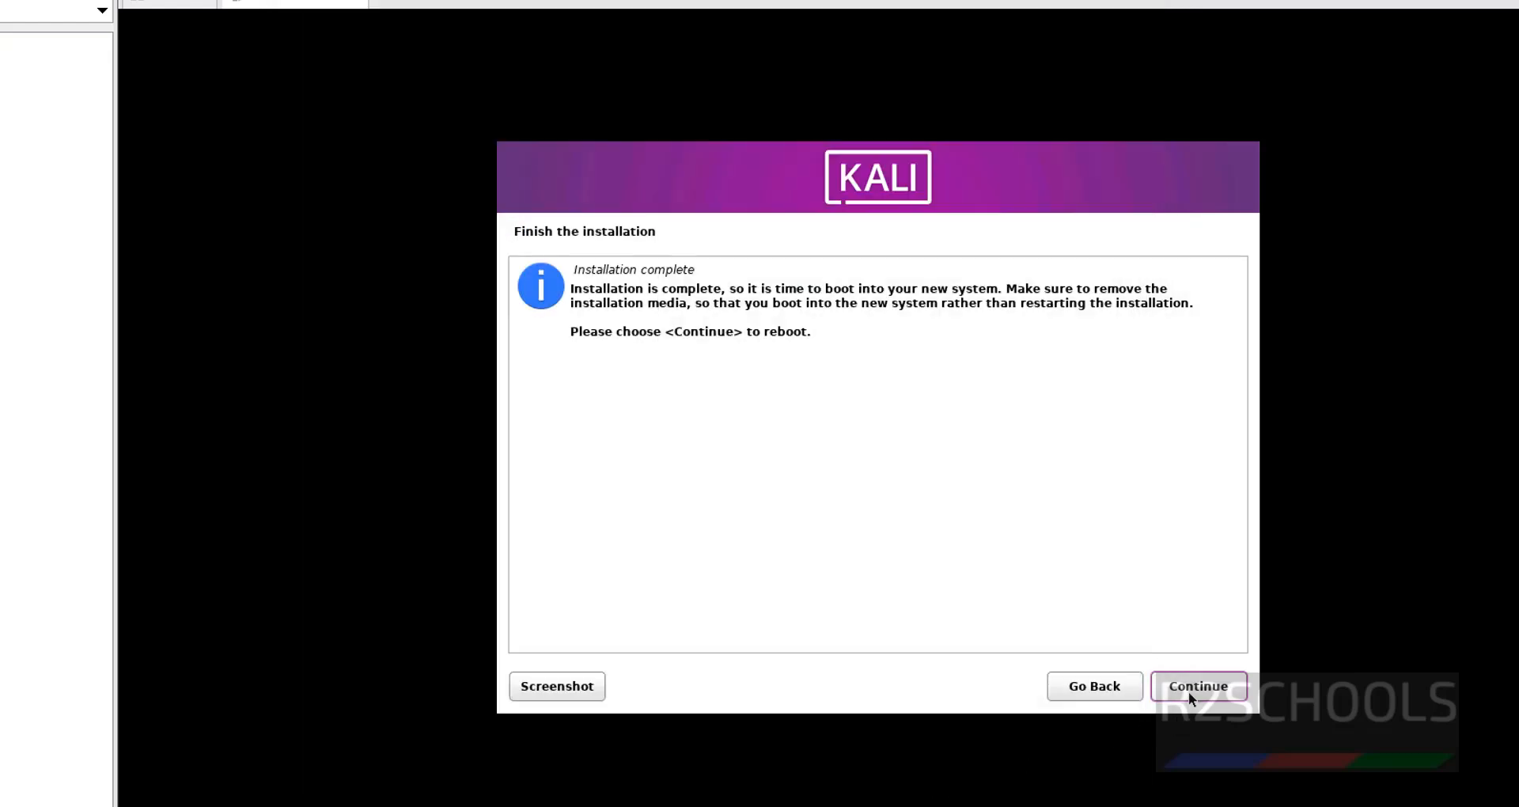
Reboot into the installed Kali Purple system and log in with the user's password
click(1189, 689)
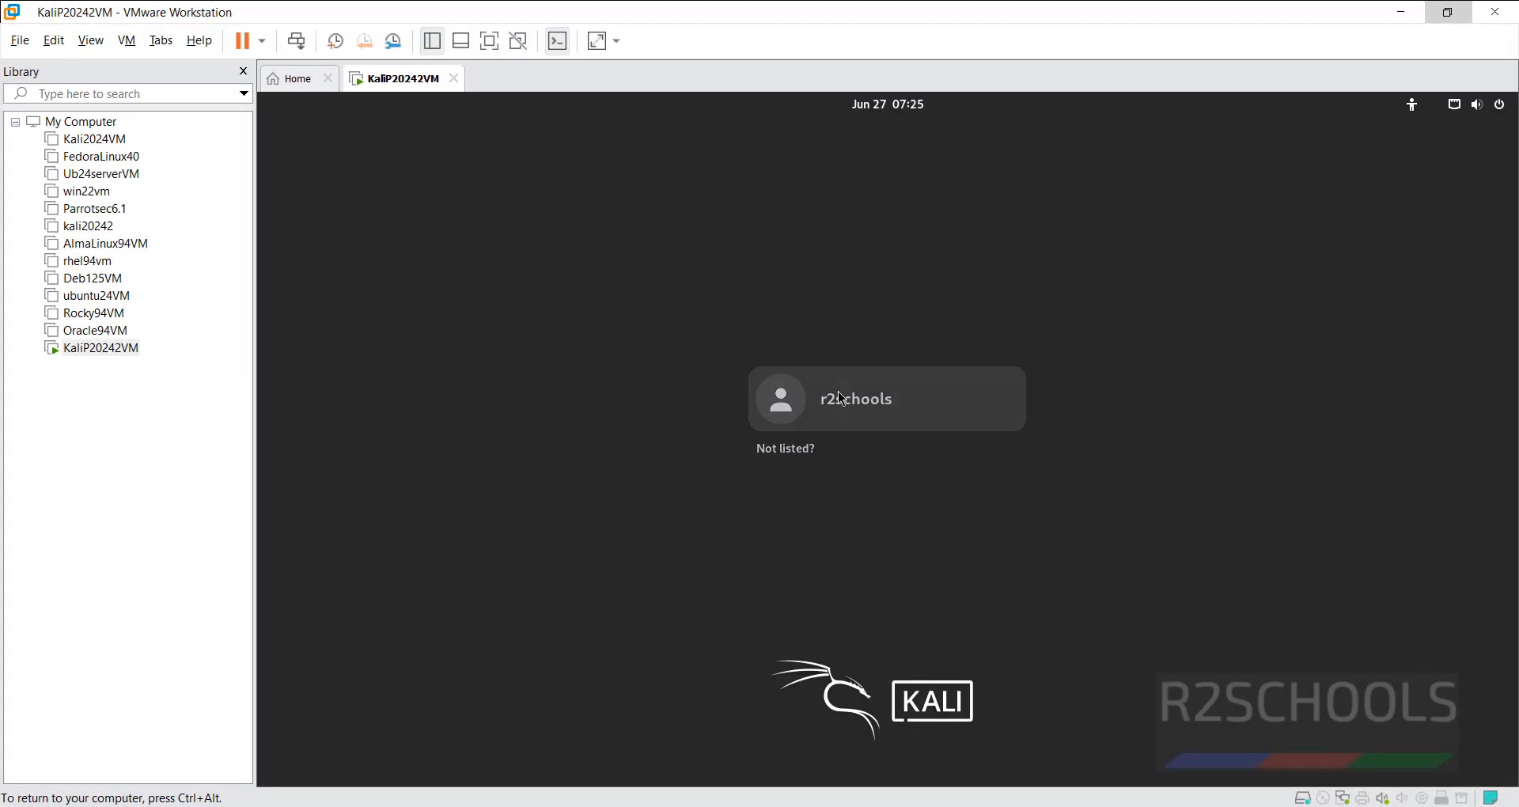
click(842, 398)
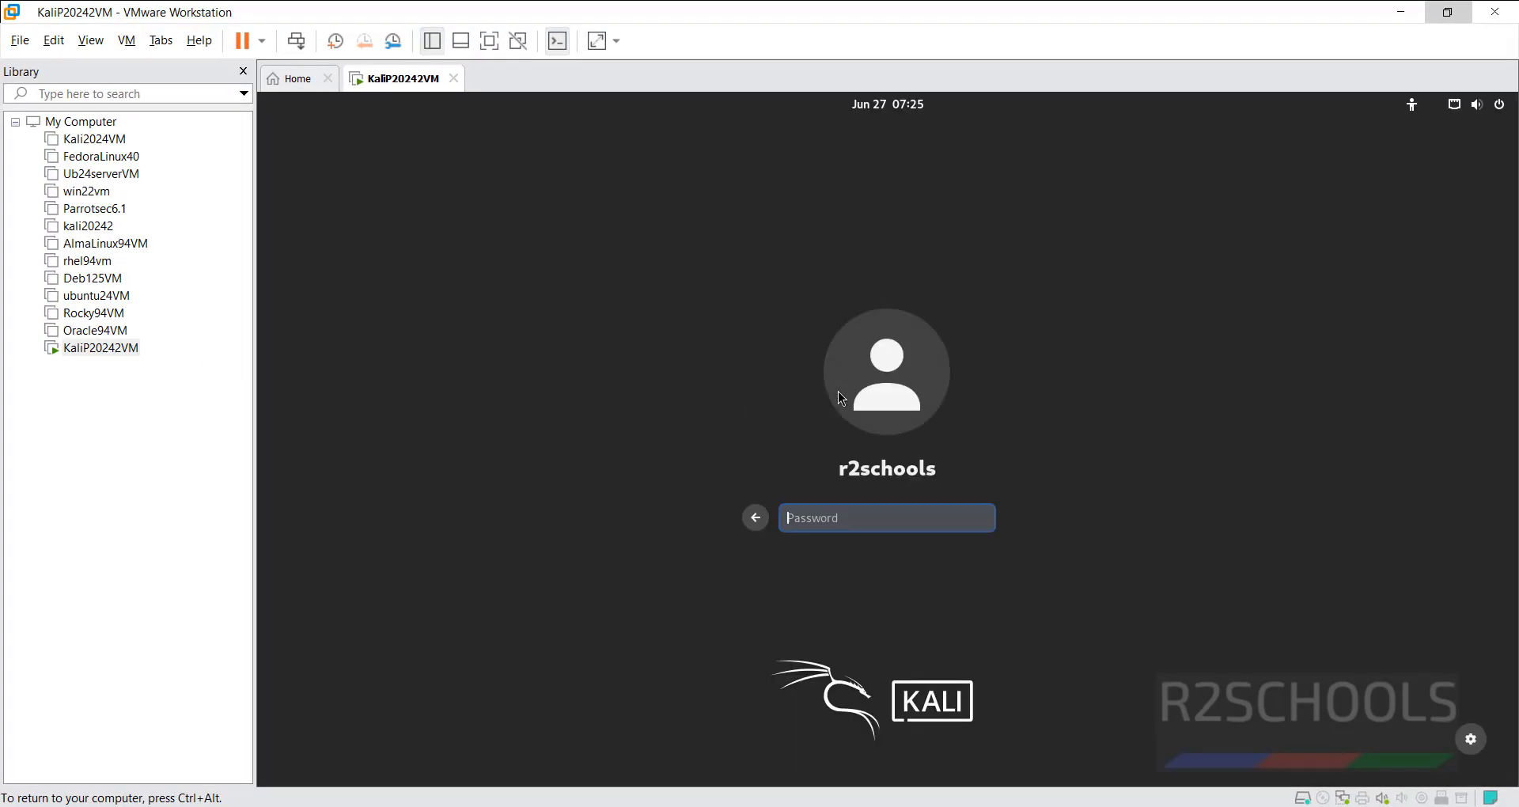
text(**********)
key(Return)
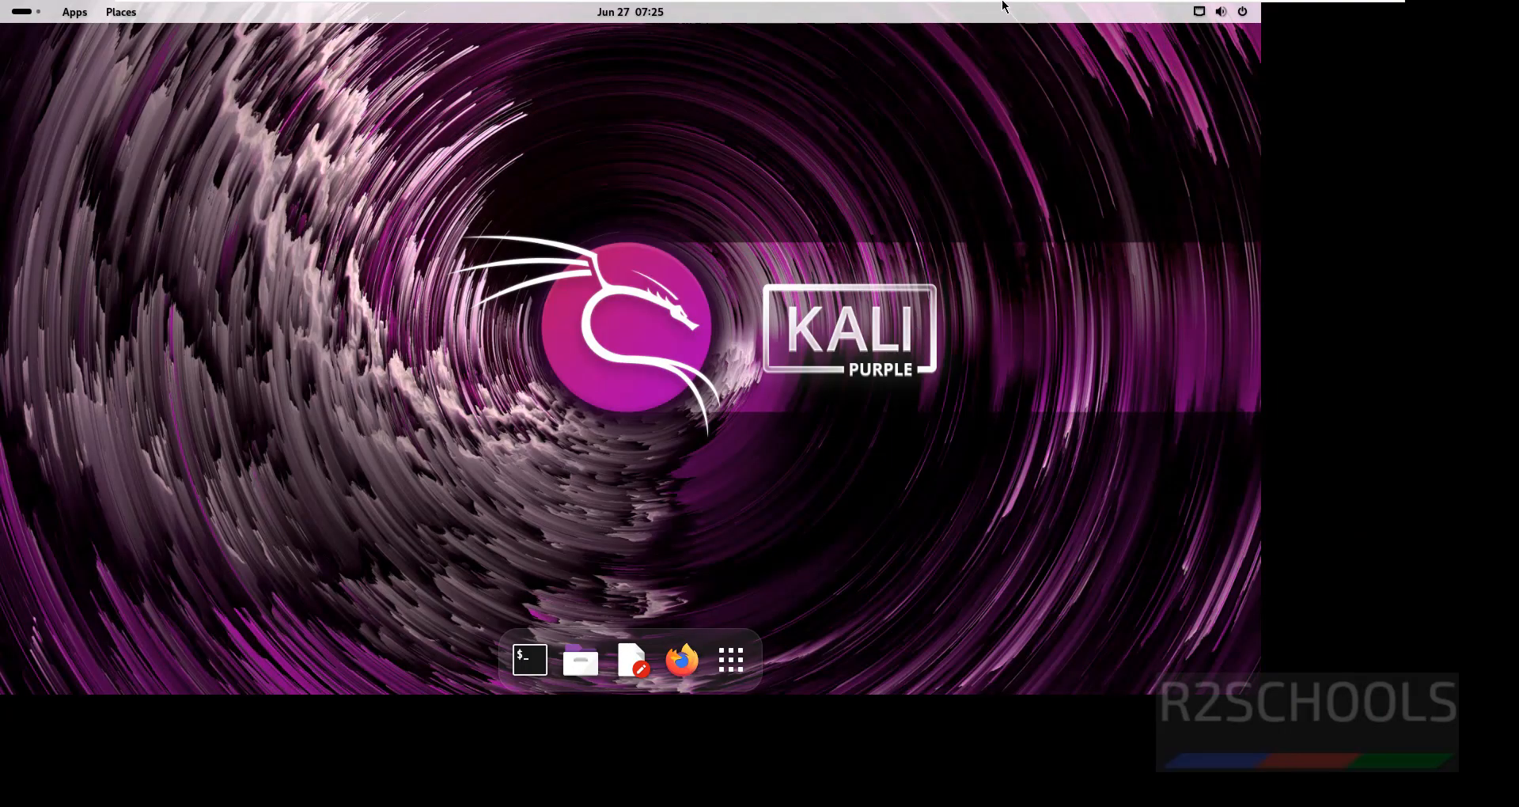
Launch the Terminal app from the Activities overview search
mouse_move(1006, 4)
click(1351, 20)
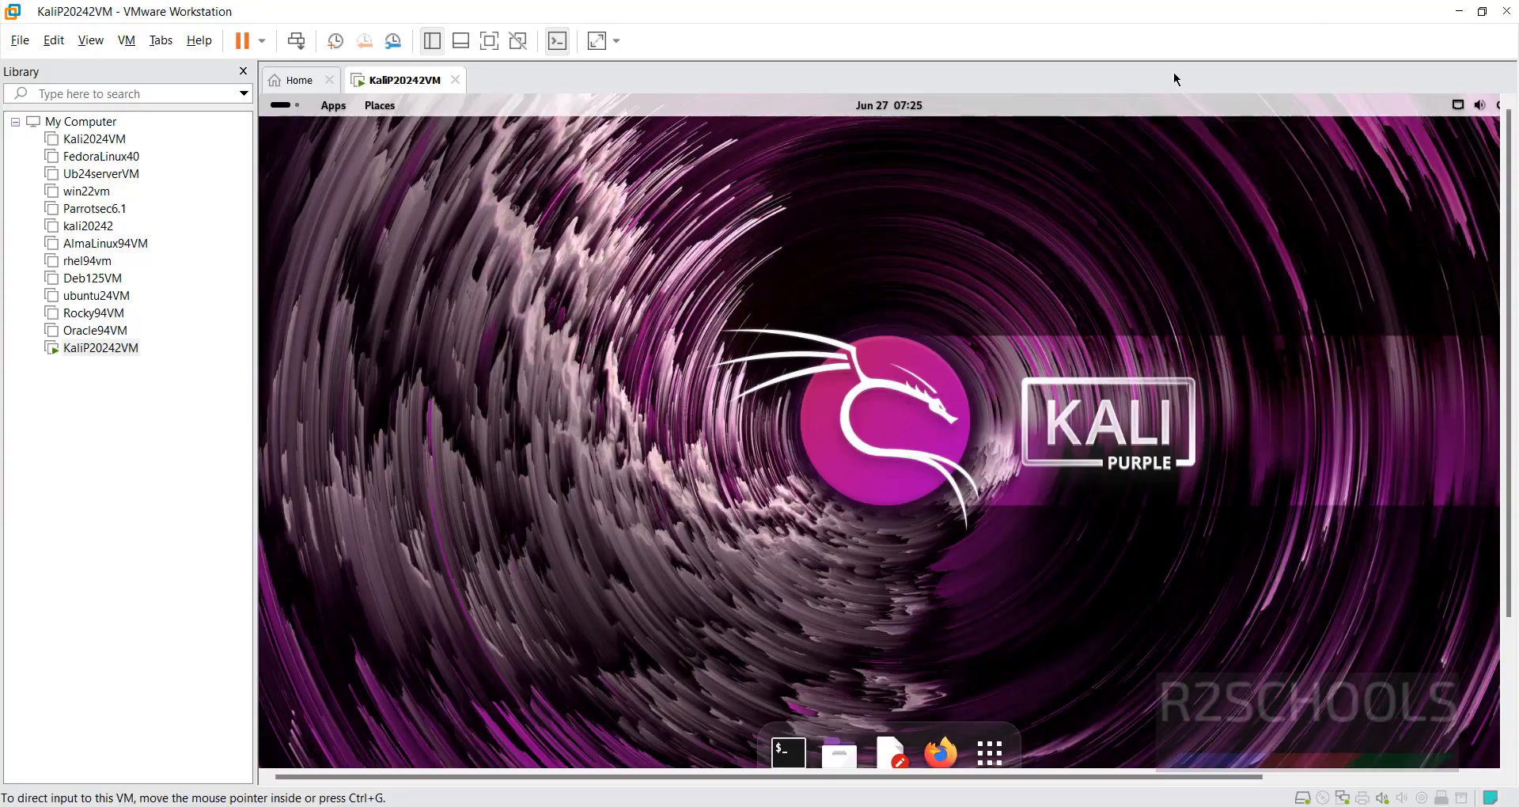
click(486, 41)
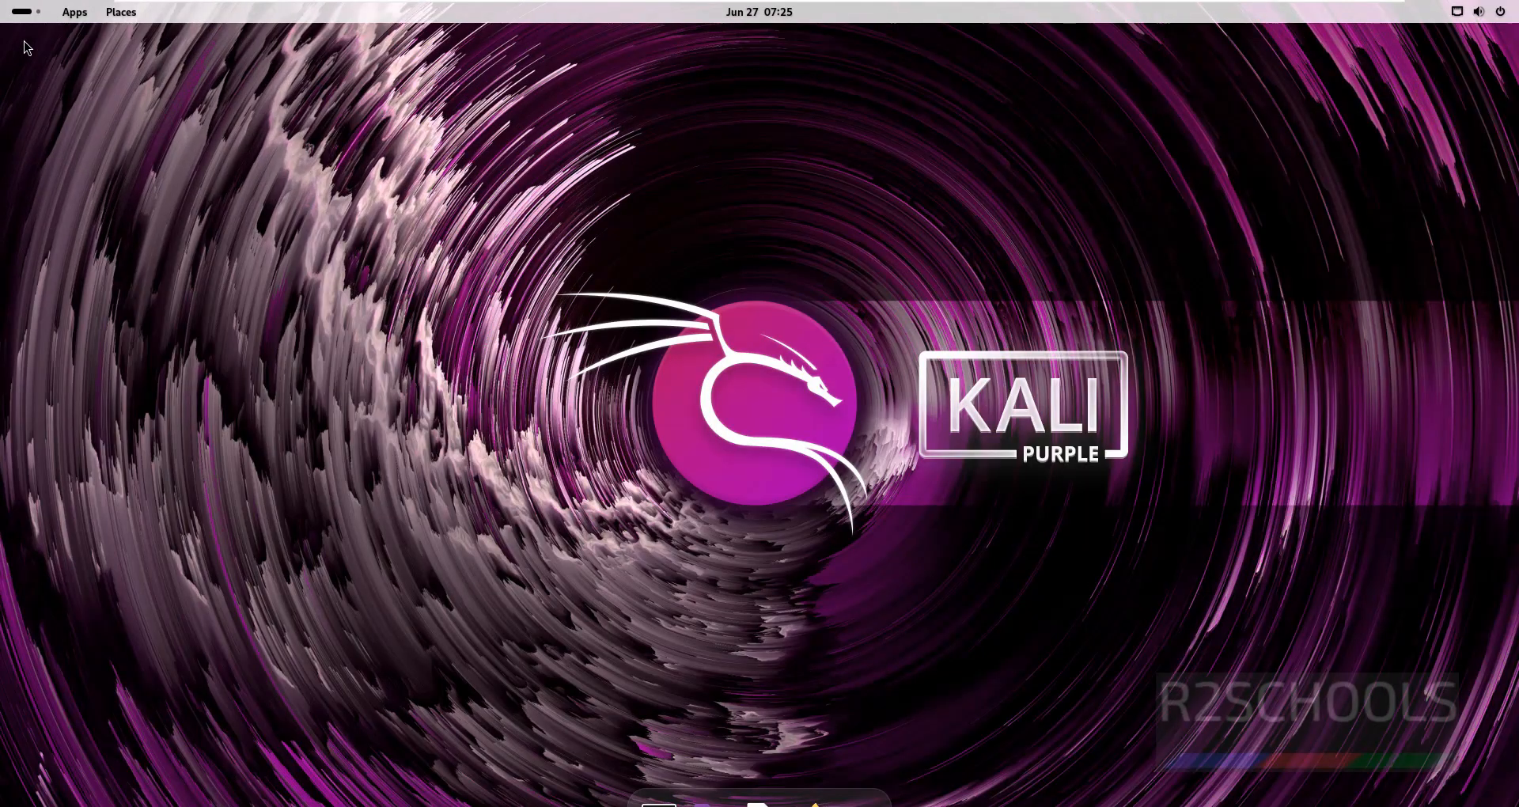
click(28, 12)
click(696, 45)
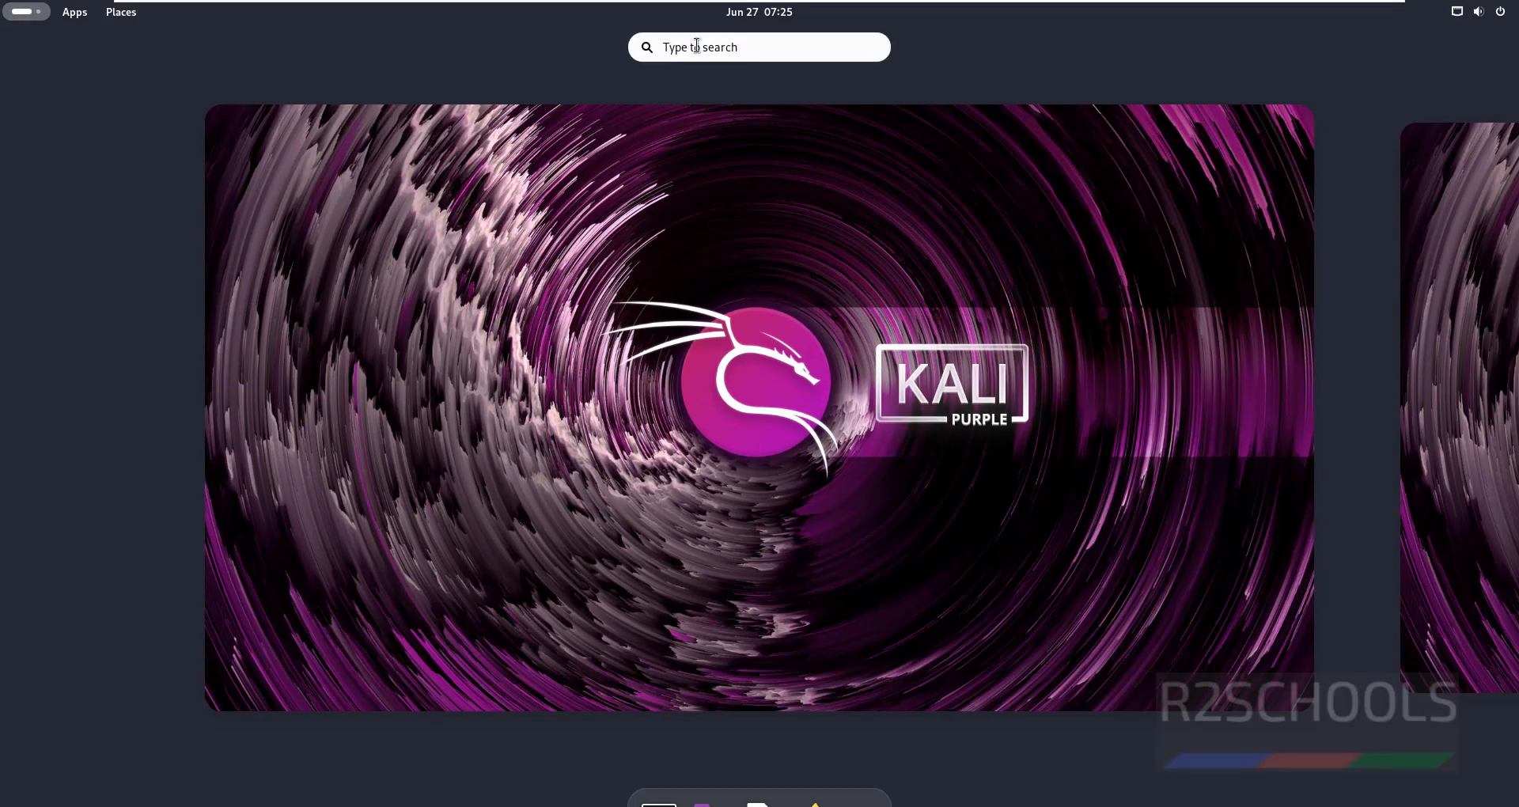
text(te)
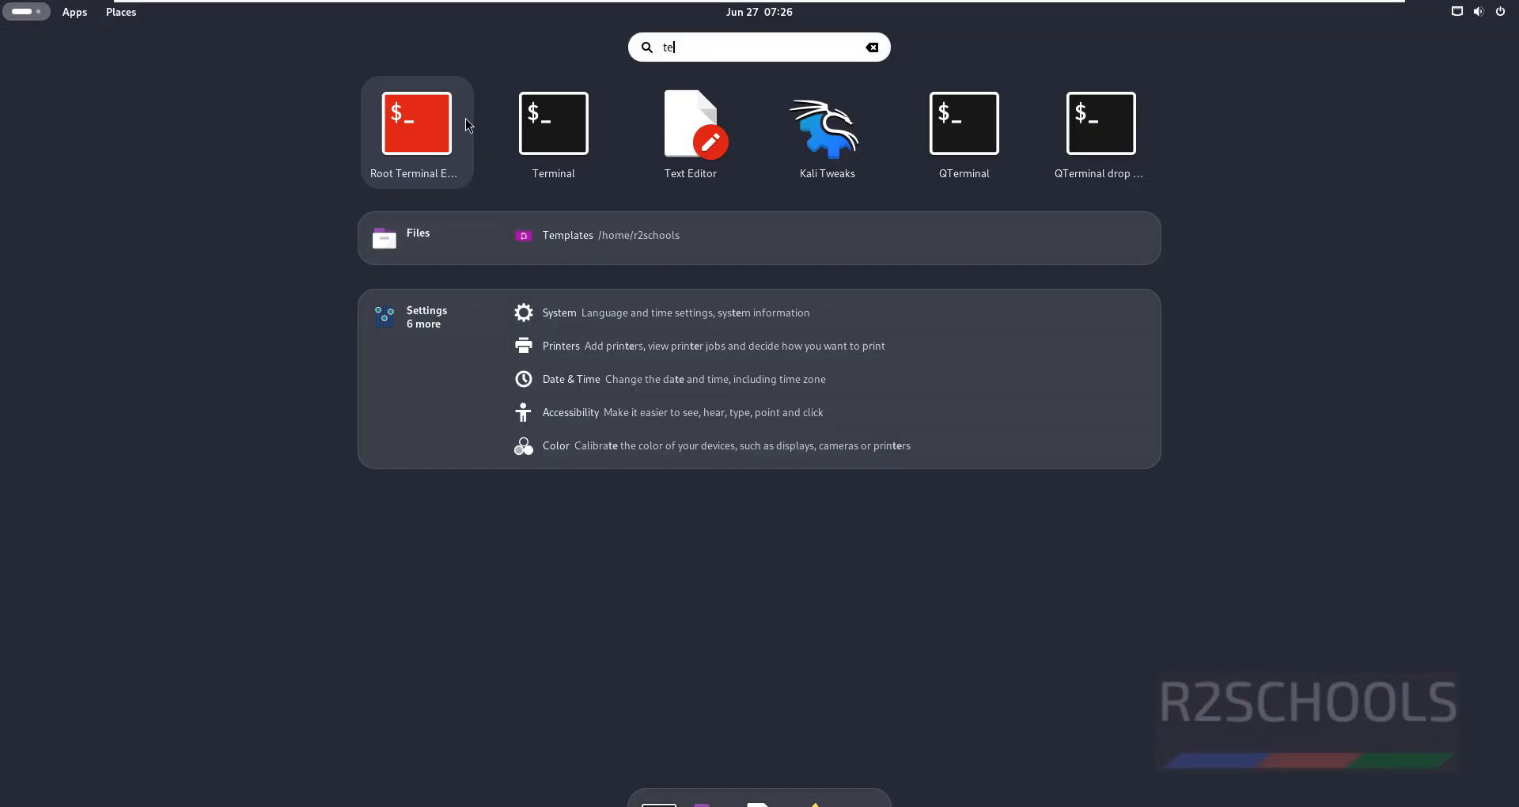
click(570, 126)
click(28, 12)
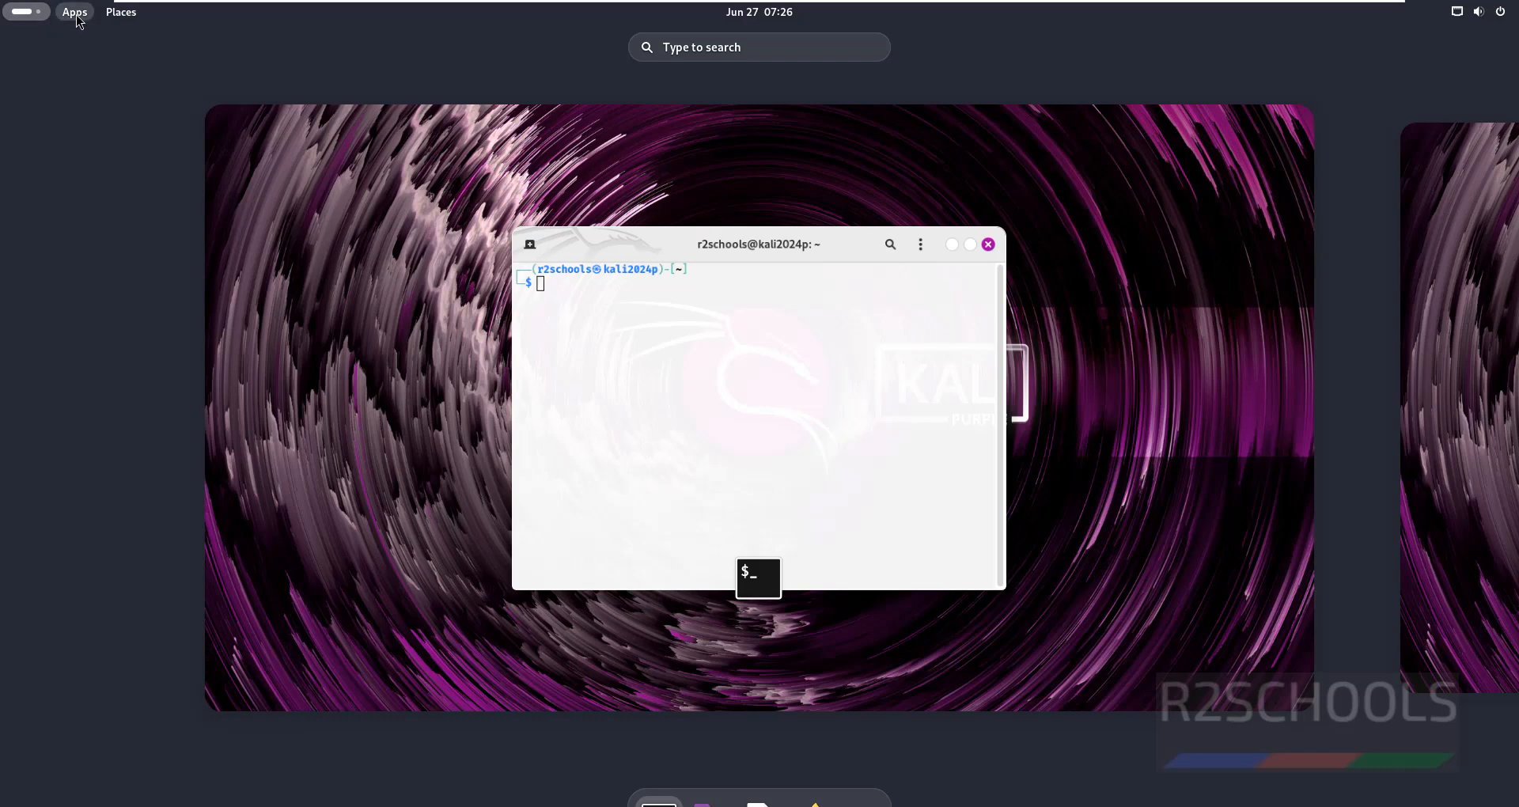
Run 'more /etc/os-release' and 'ifconfig' to show Kali 2024.2 and eth0 at 192.168.129.162
click(75, 12)
mouse_move(111, 189)
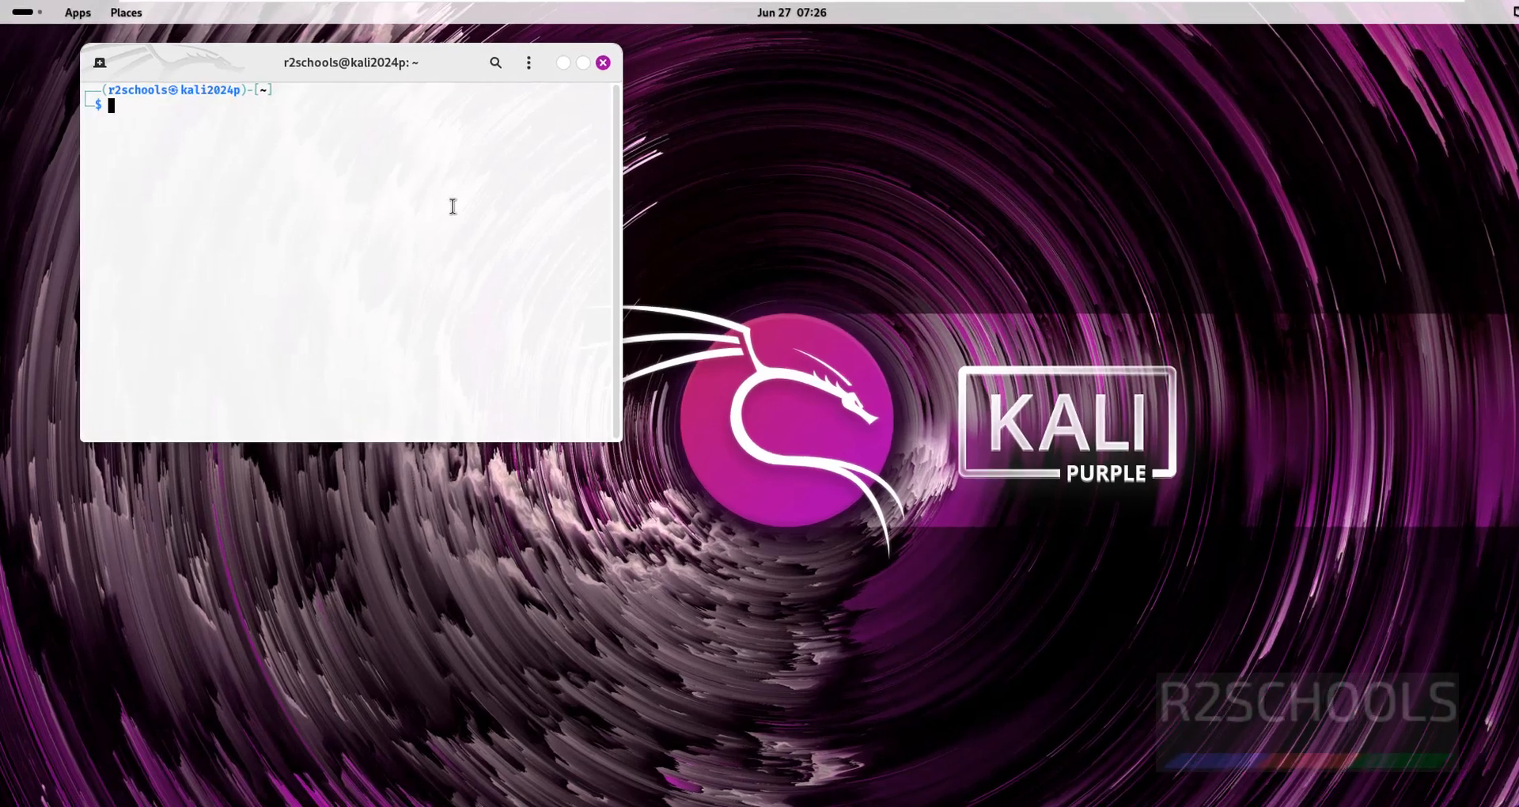
text(more )
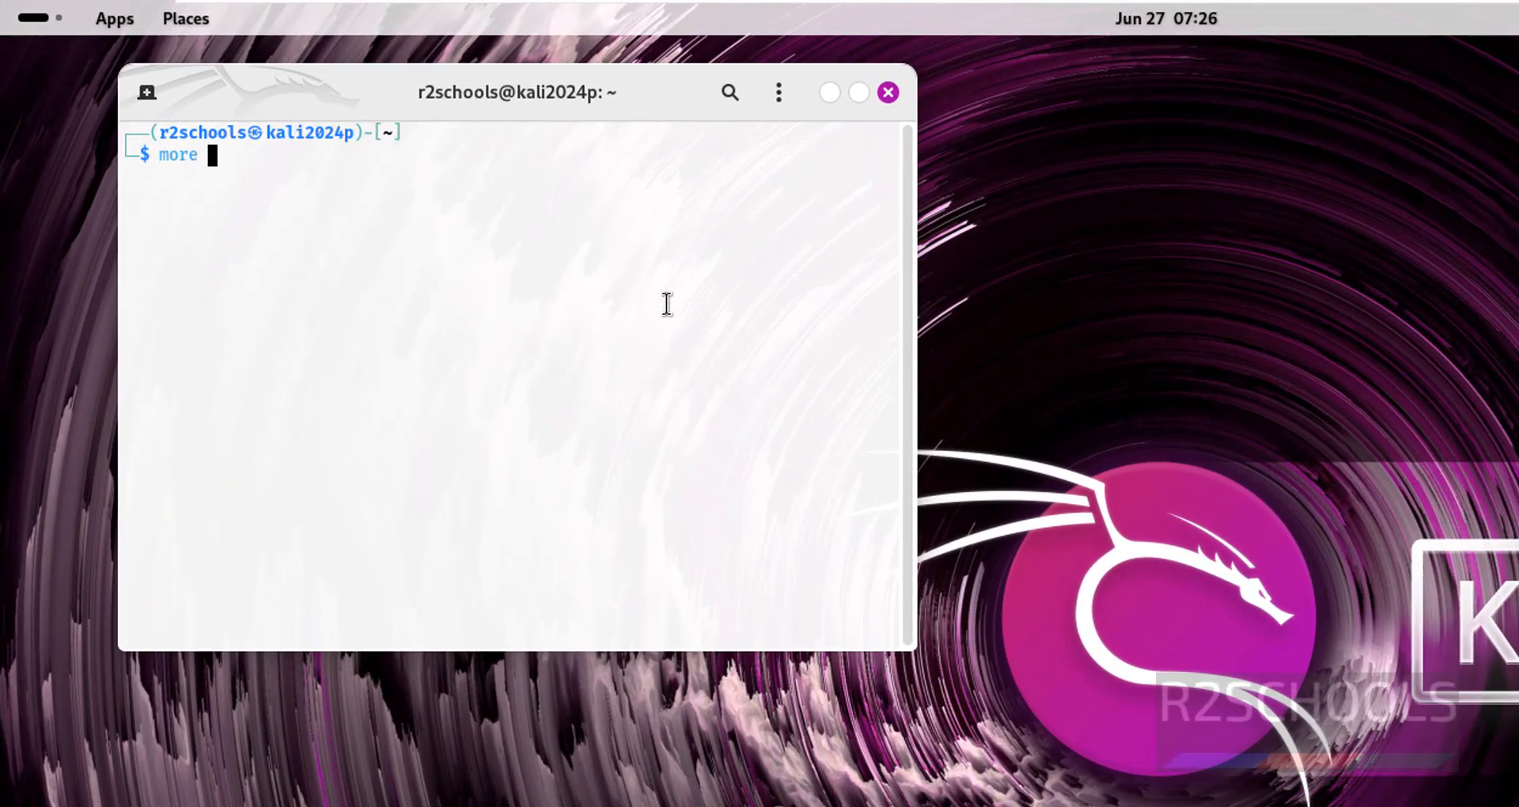
text(/etc/os)
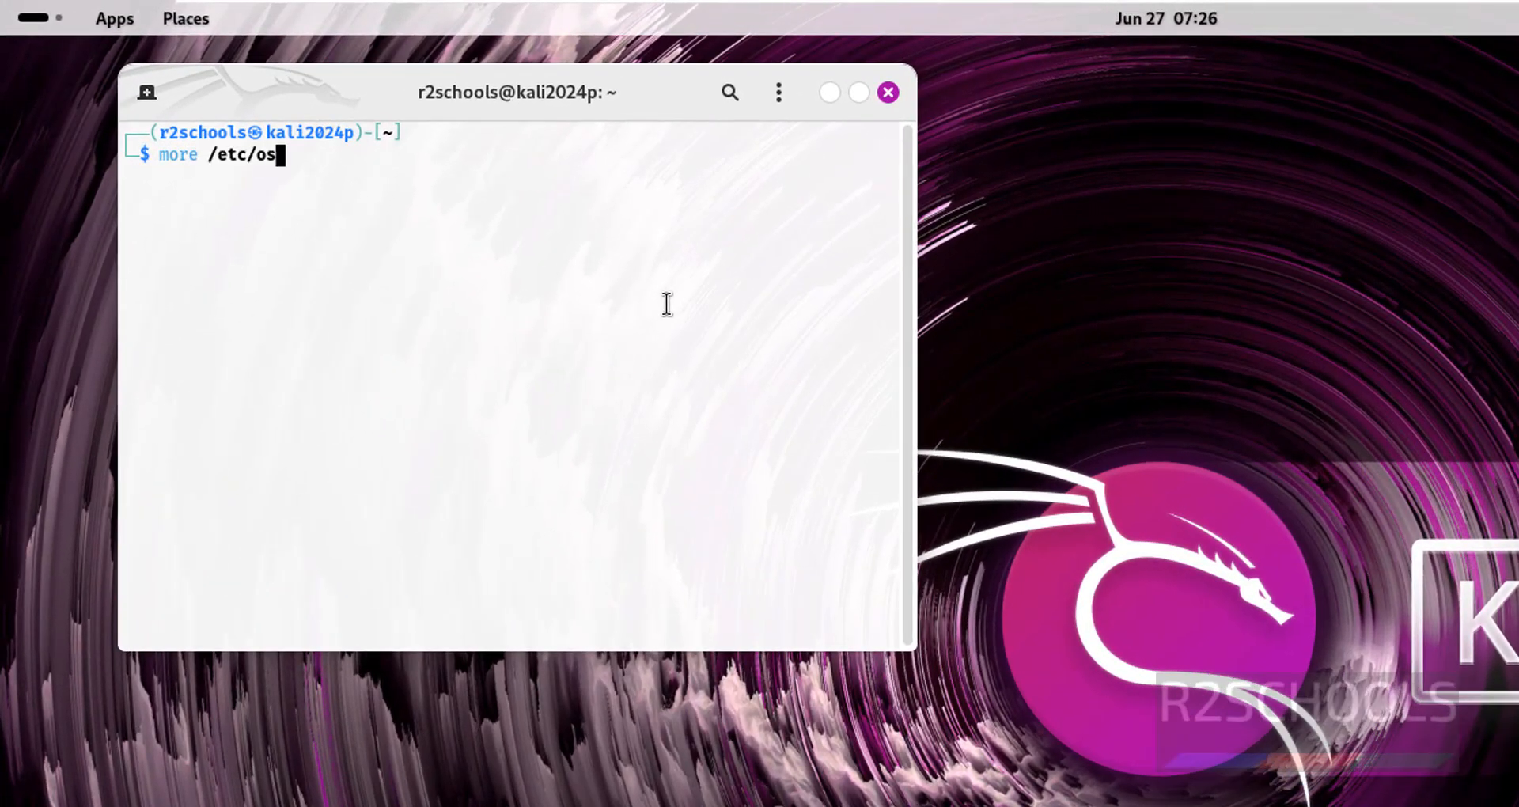
text(-release)
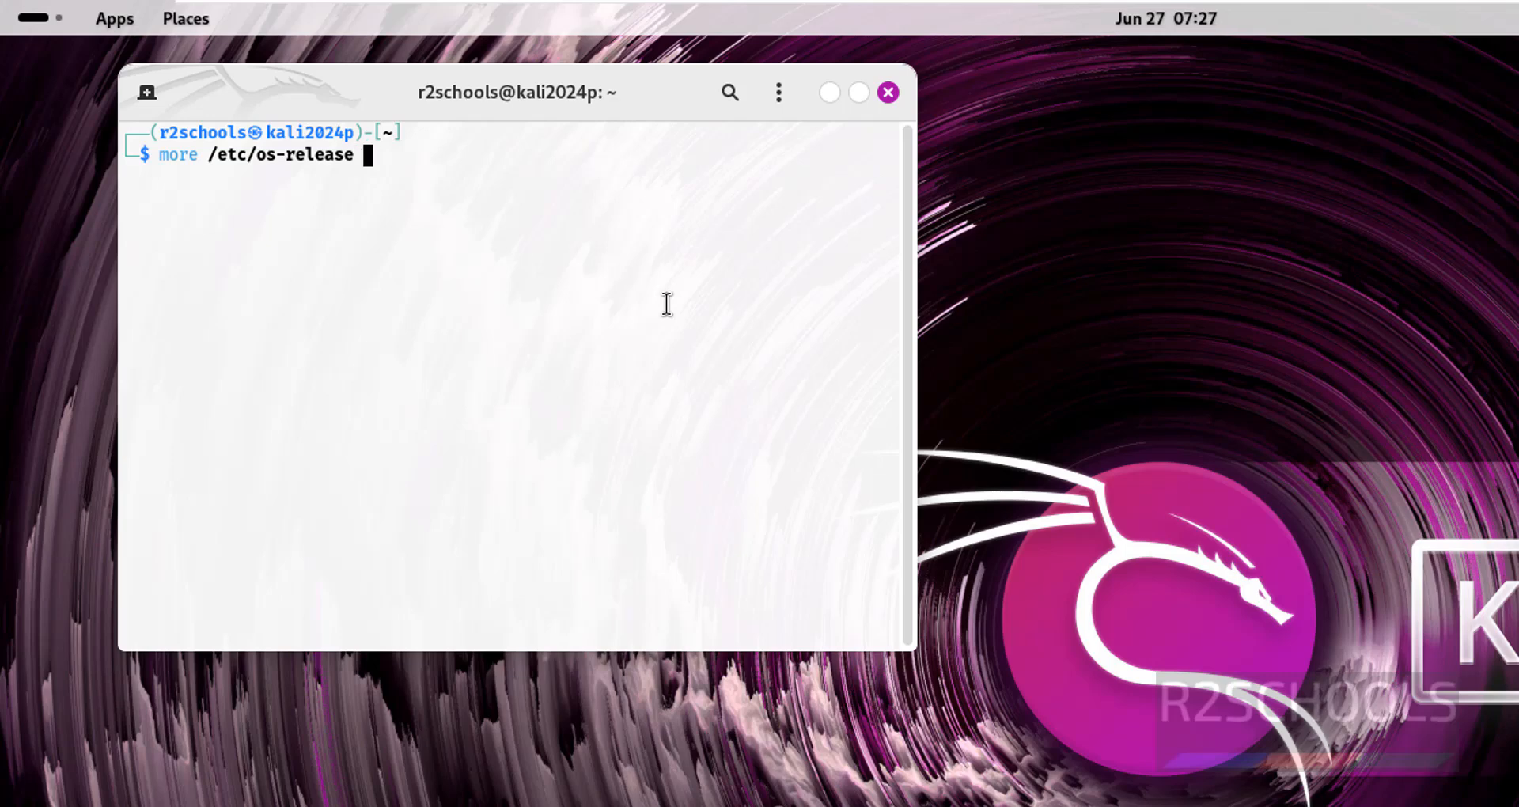
key(Return)
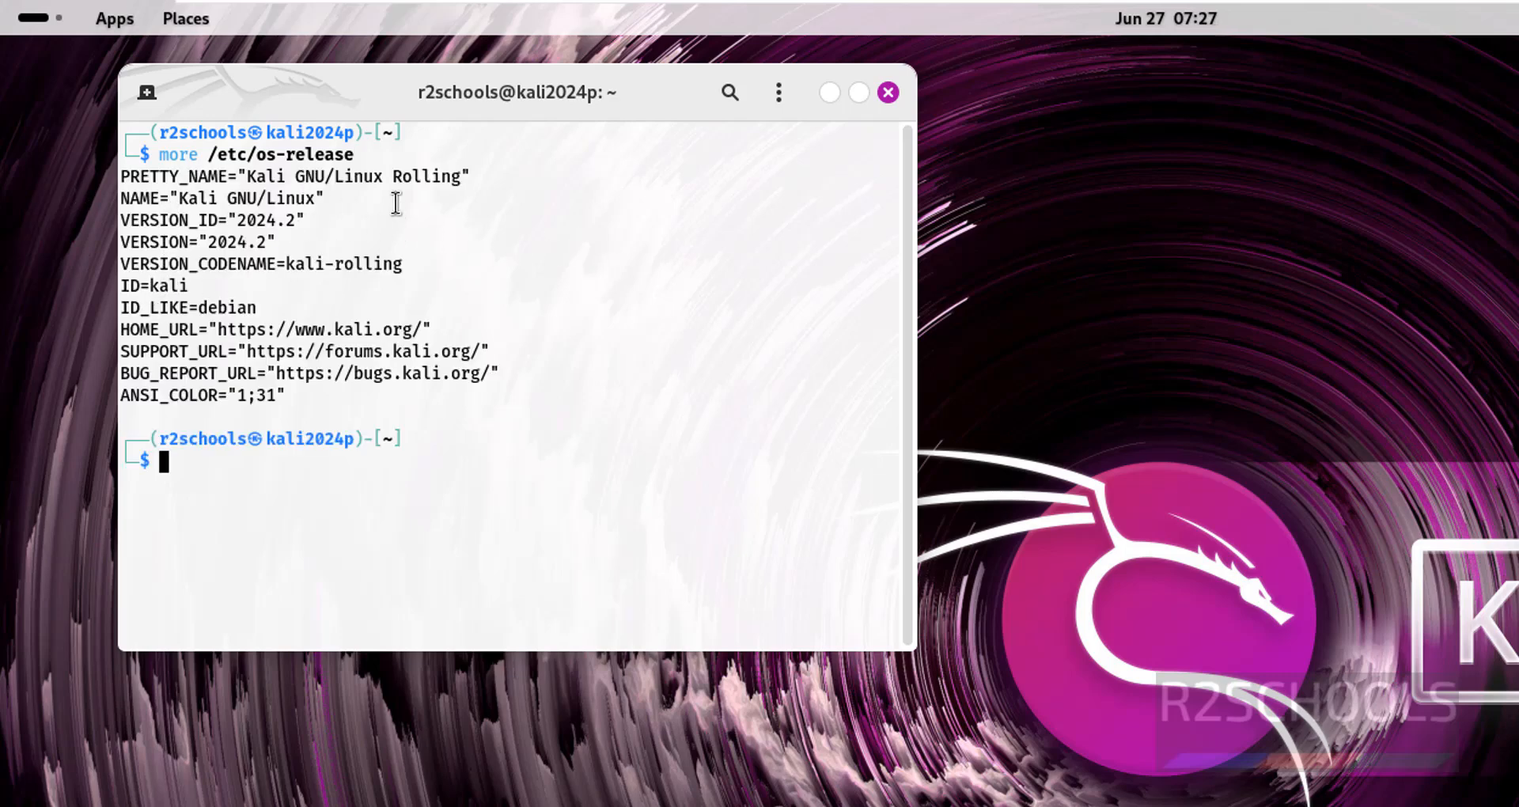
drag(221, 204, 339, 198)
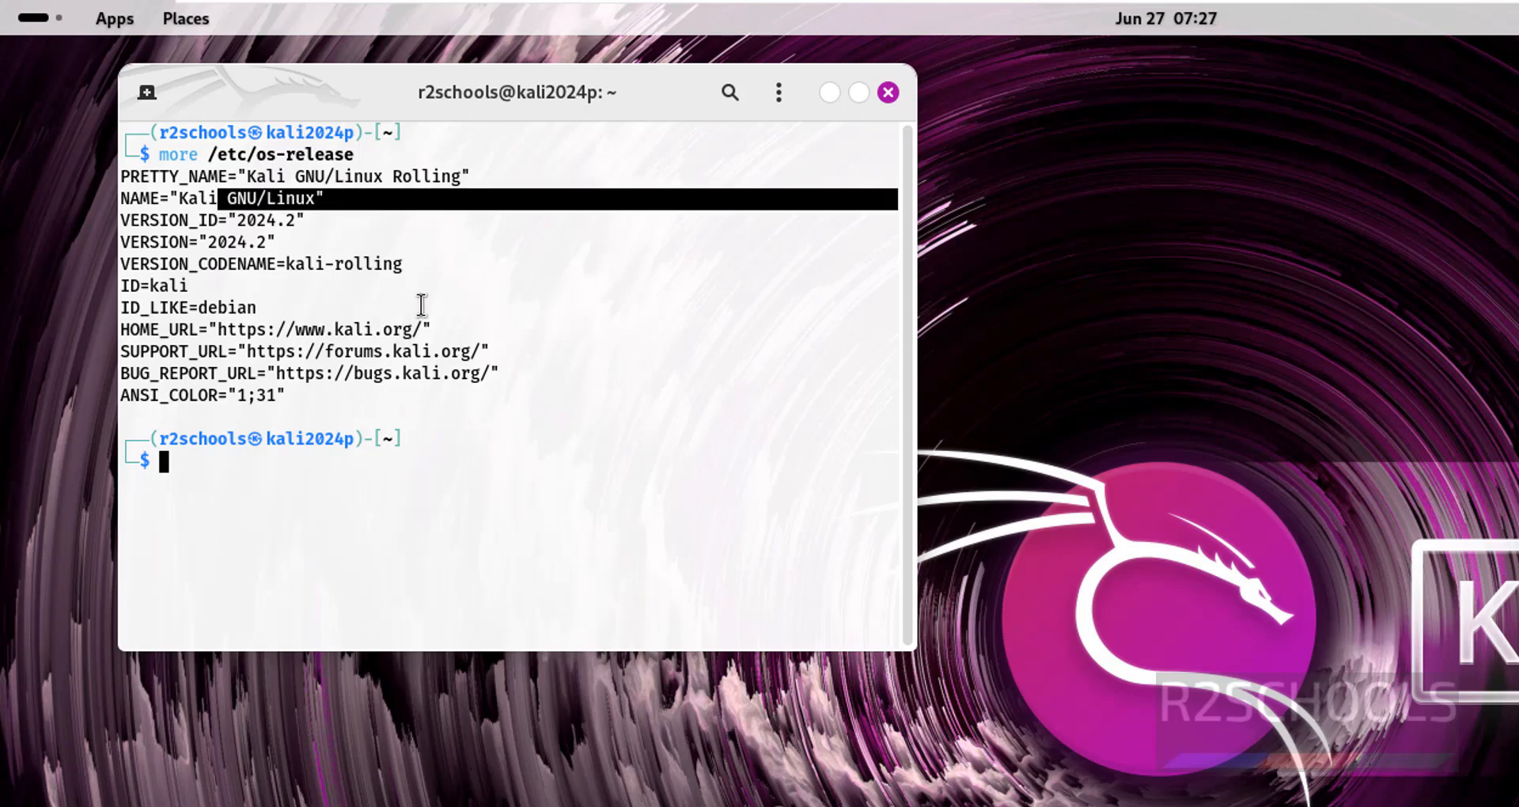
click(546, 269)
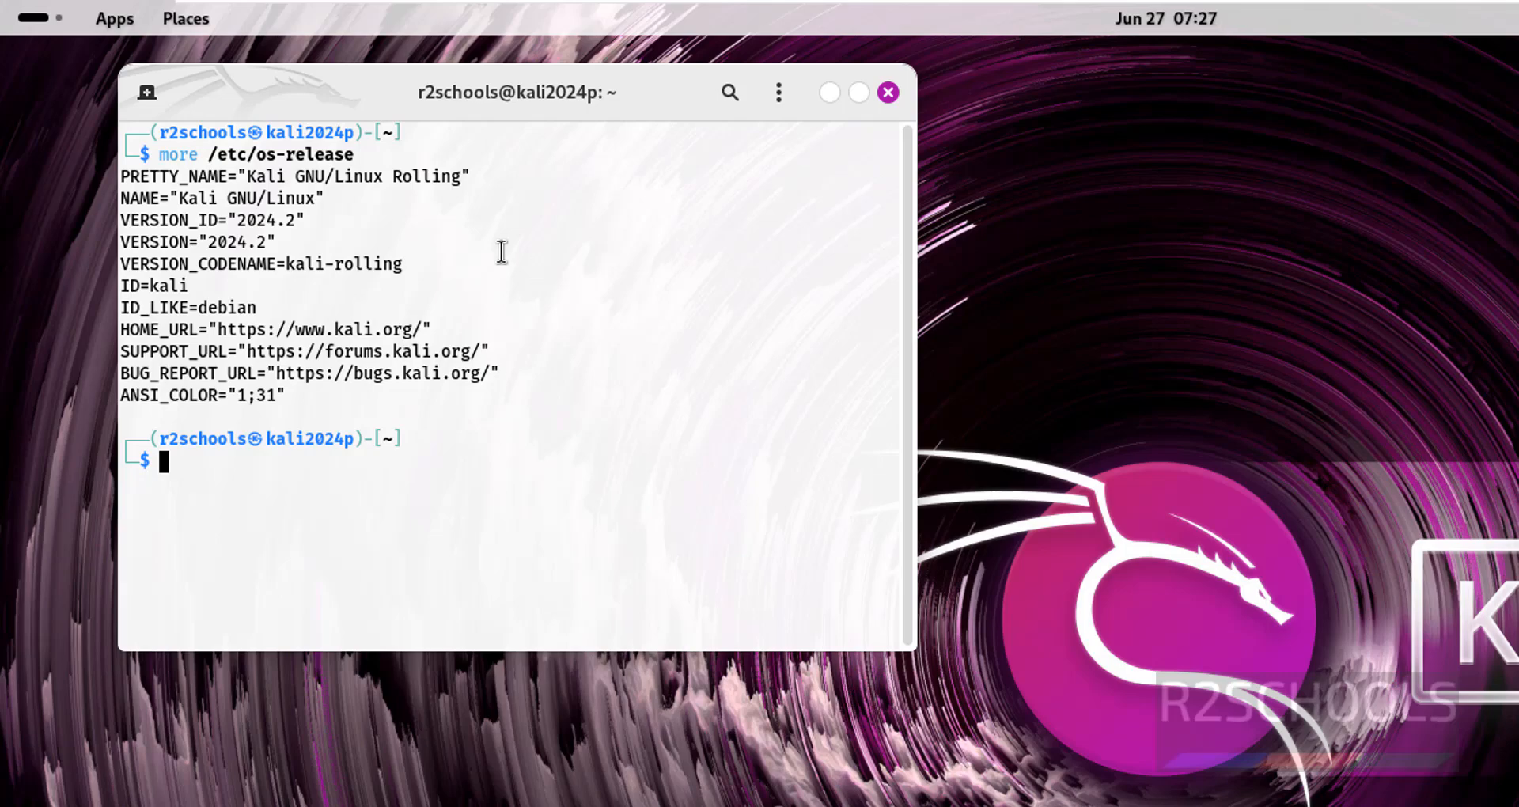
text(ifconfig)
key(Return)
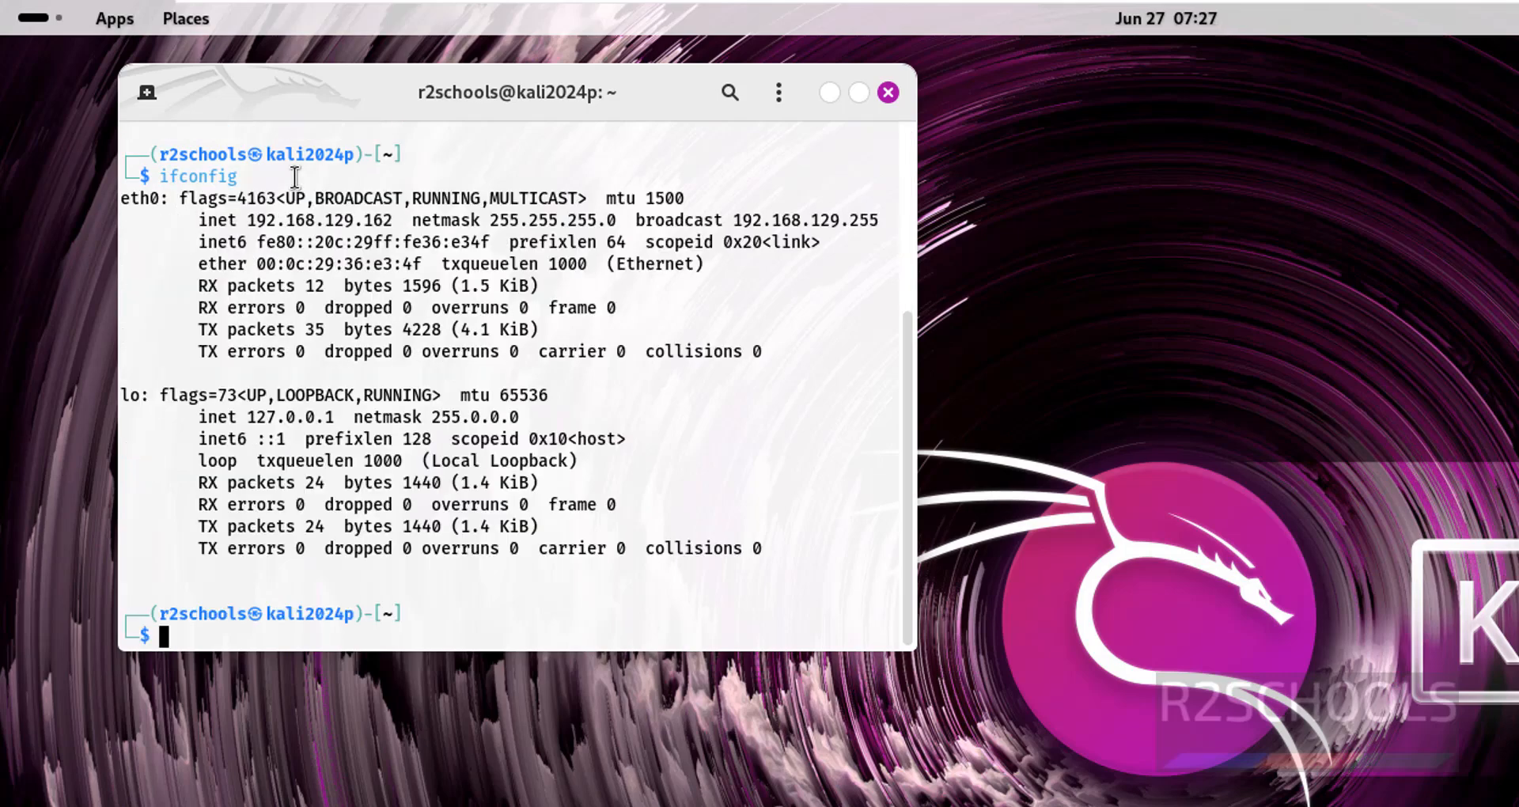